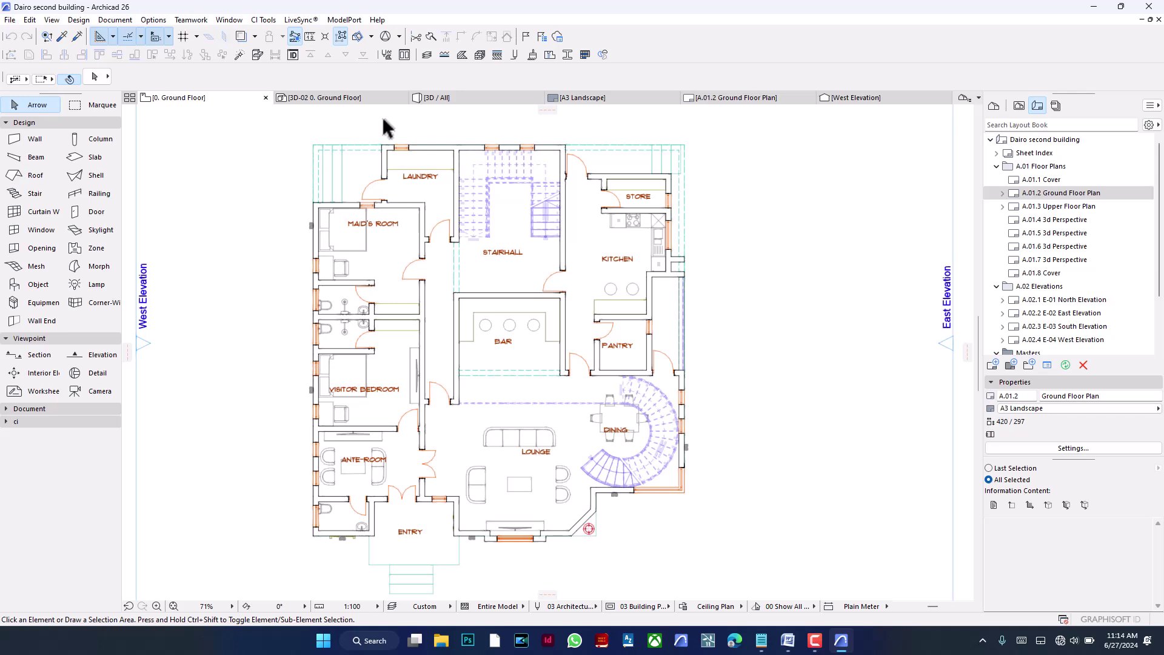
Launch another Archicad instance to bring up its start window with the recent projects.
{"action": "middle_click_drag", "start_coordinate": [422, 130], "coordinate": [440, 136]}
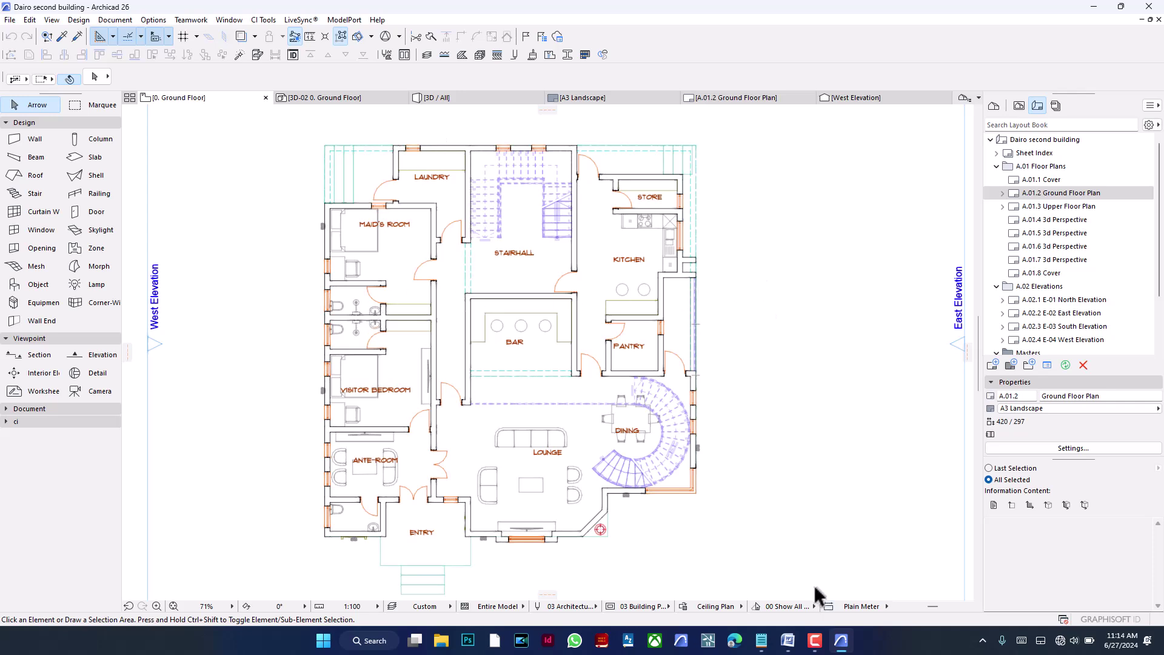
{"action": "left_click", "coordinate": [680, 646]}
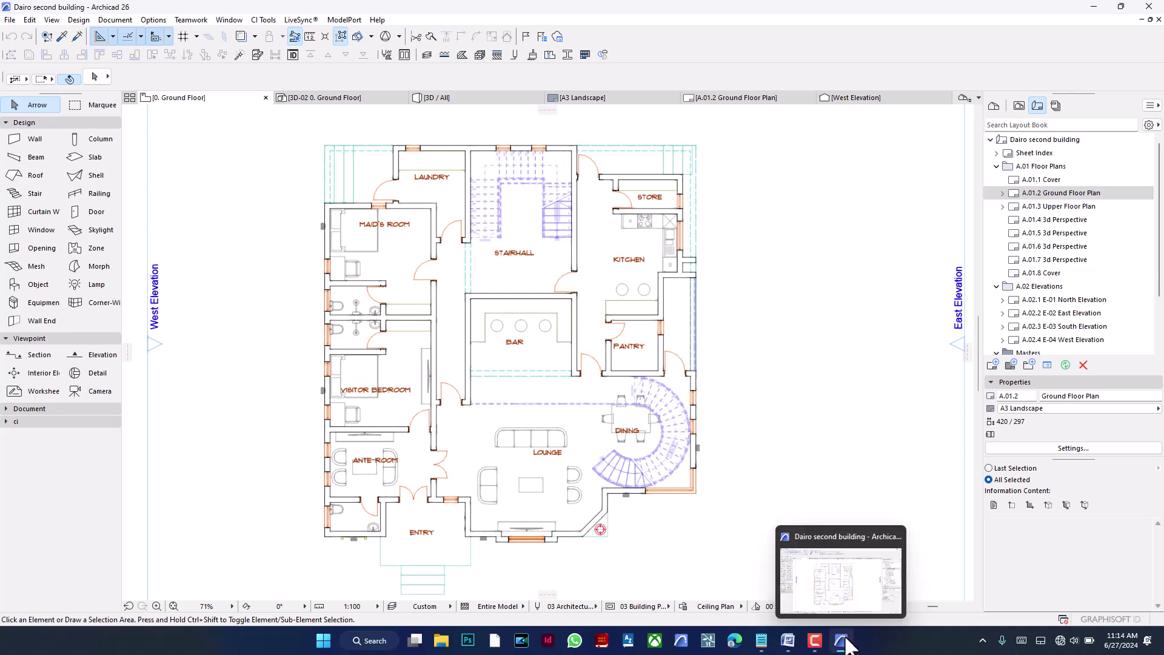
{"action": "mouse_move", "coordinate": [788, 640]}
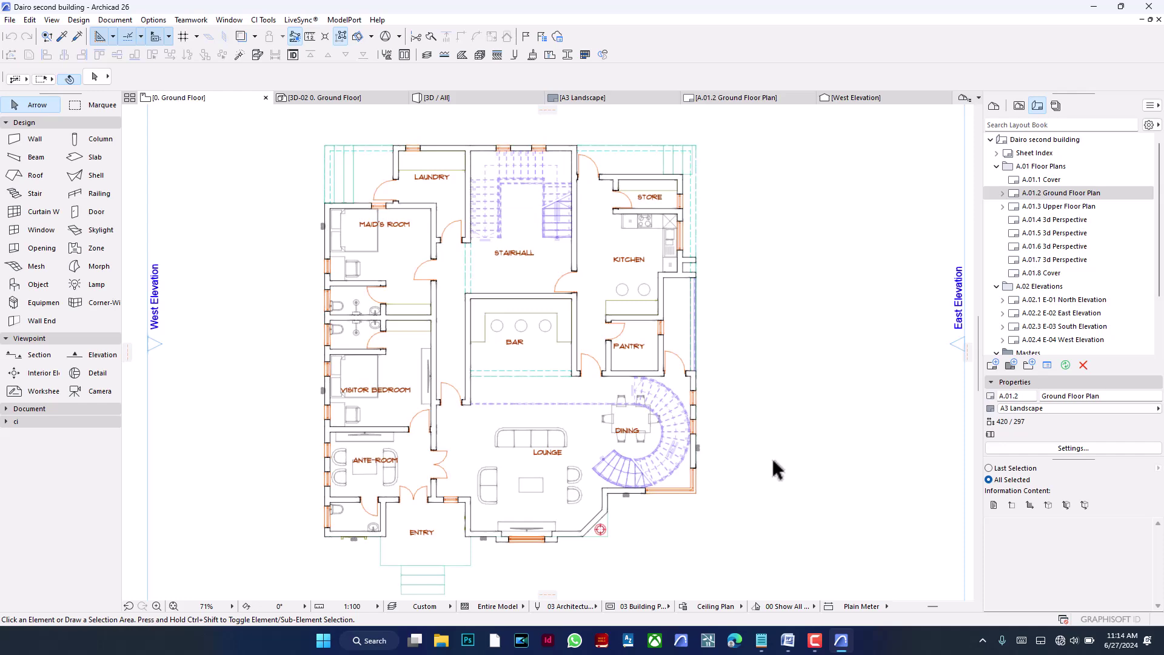
{"action": "key", "text": "ctrl+w"}
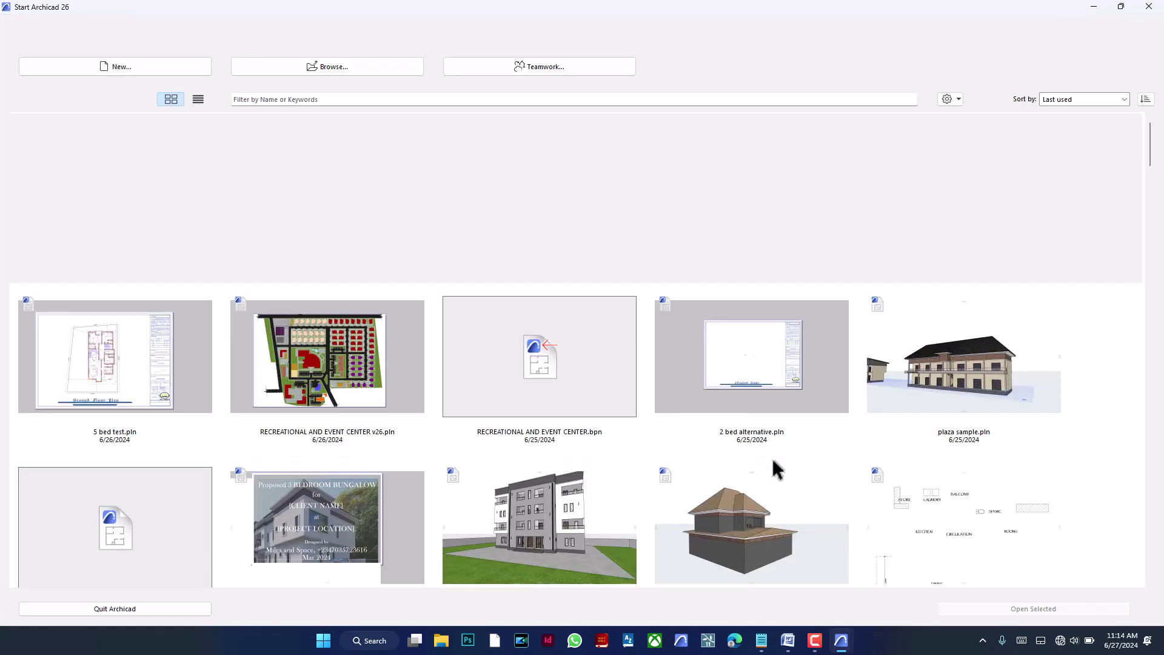
Look through the thumbnails of past work in the recent projects list, then put the start window away.
{"action": "scroll", "coordinate": [696, 443], "scroll_direction": "down", "scroll_amount": 3}
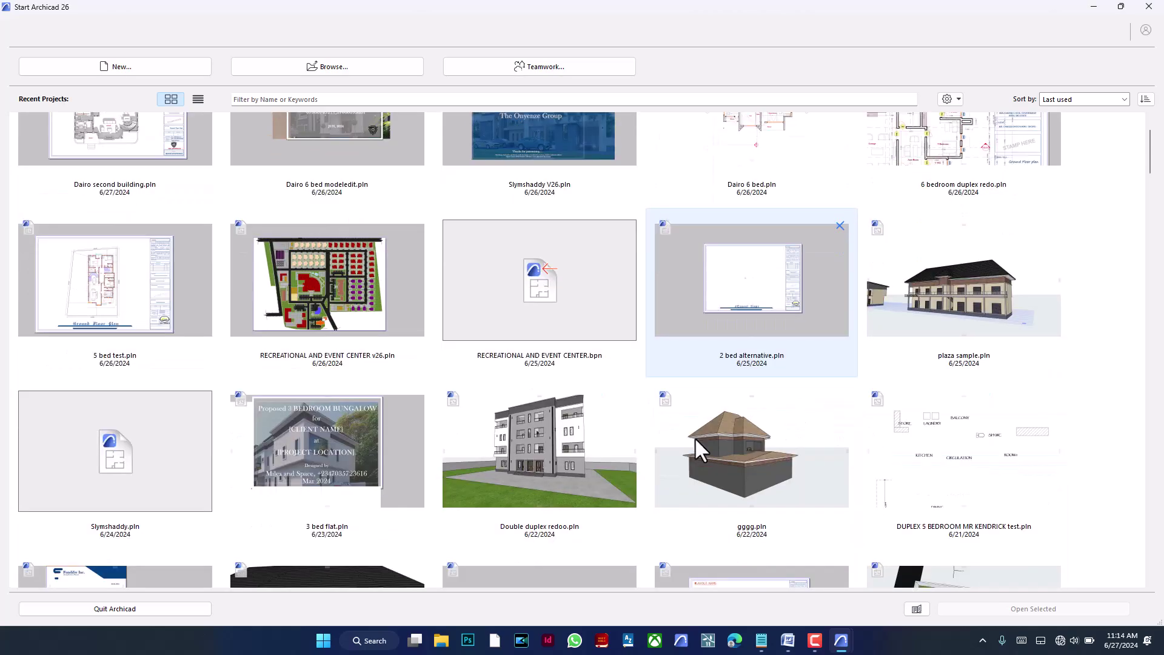
{"action": "scroll", "coordinate": [696, 439], "scroll_direction": "down", "scroll_amount": 7}
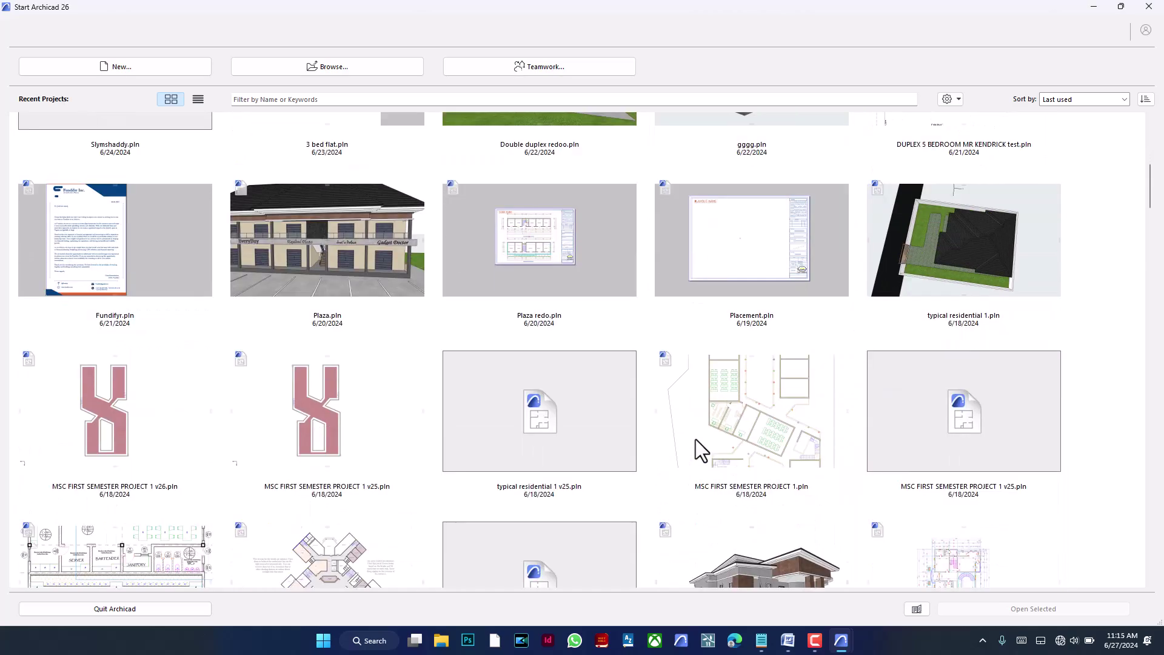
{"action": "scroll", "coordinate": [695, 437], "scroll_direction": "down", "scroll_amount": 2}
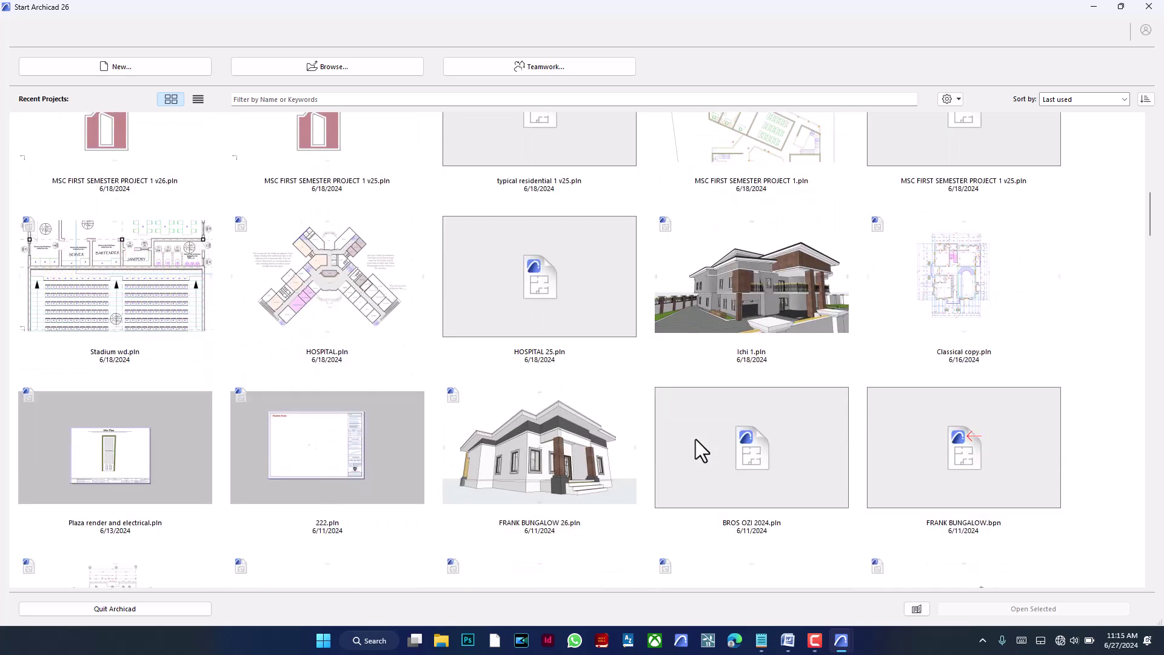
{"action": "scroll", "coordinate": [628, 442], "scroll_direction": "down", "scroll_amount": 3}
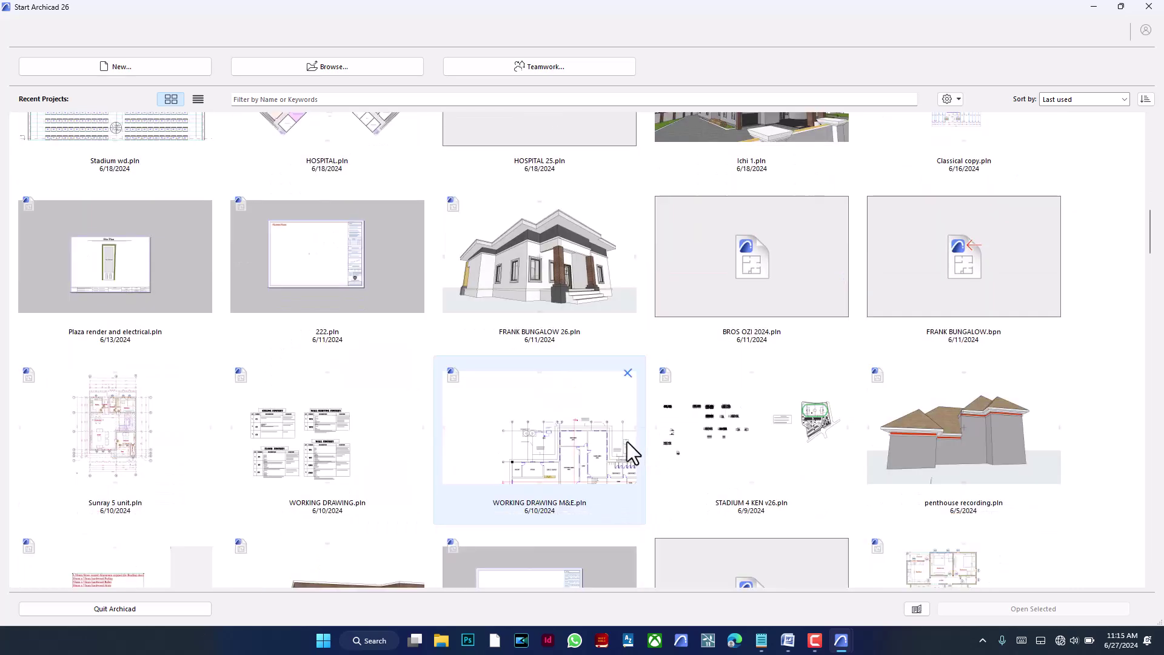
{"action": "scroll", "coordinate": [706, 437], "scroll_direction": "down", "scroll_amount": 2}
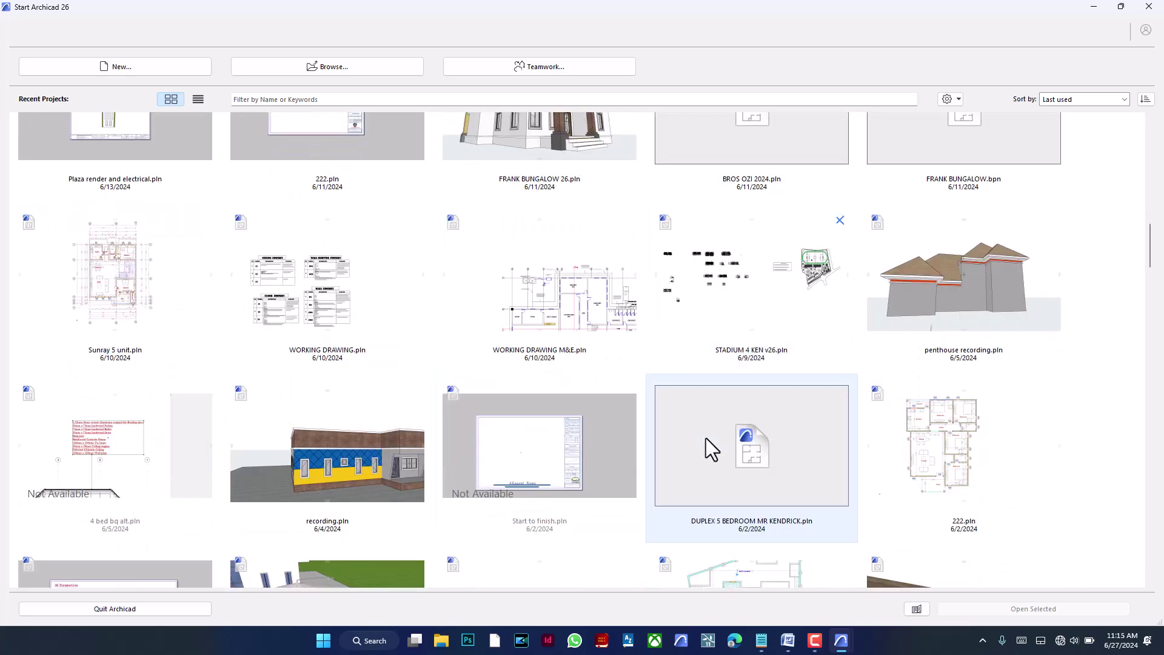
{"action": "scroll", "coordinate": [706, 438], "scroll_direction": "down", "scroll_amount": 1}
{"action": "scroll", "coordinate": [706, 438], "scroll_direction": "down", "scroll_amount": 2}
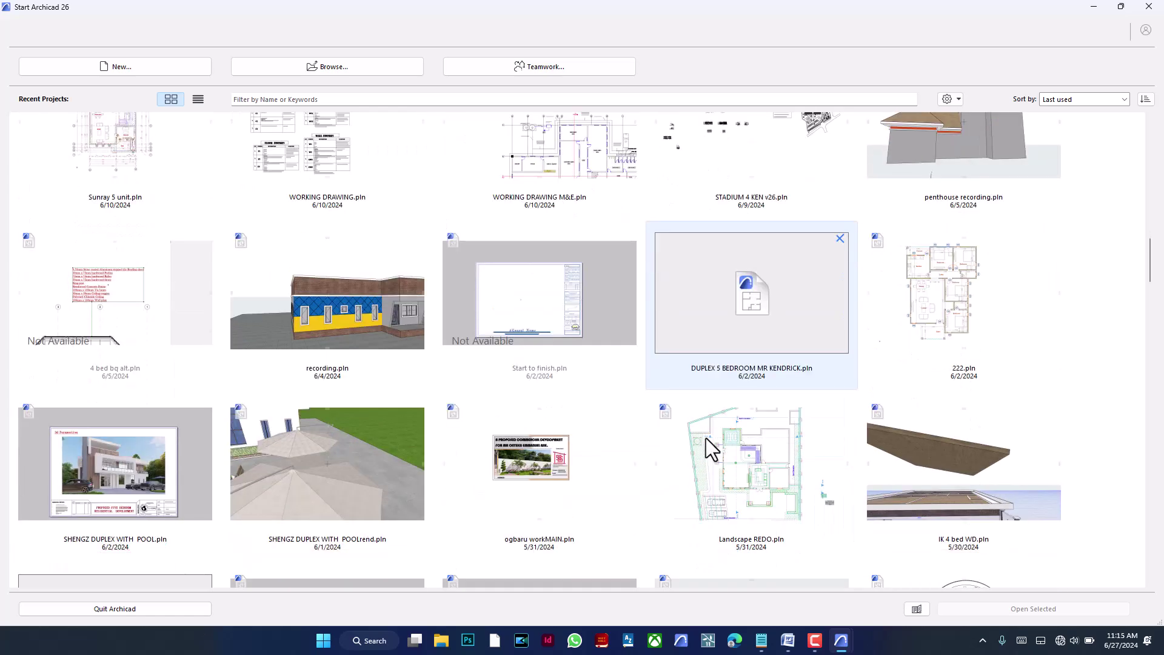
{"action": "scroll", "coordinate": [706, 438], "scroll_direction": "down", "scroll_amount": 3}
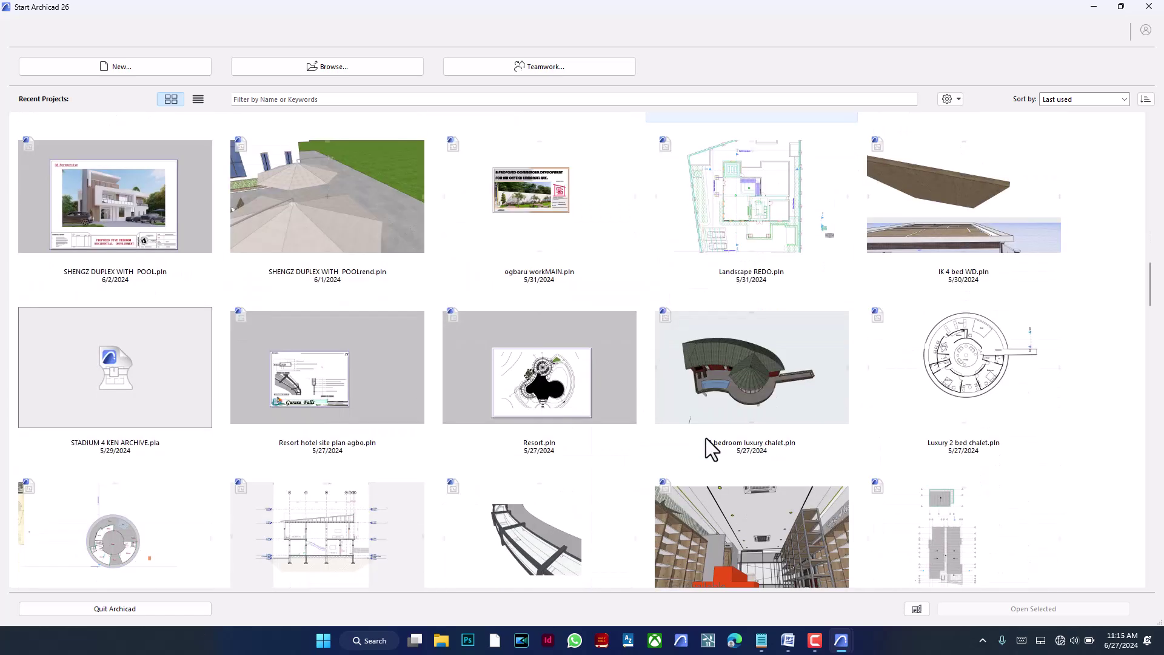
{"action": "scroll", "coordinate": [706, 438], "scroll_direction": "down", "scroll_amount": 4}
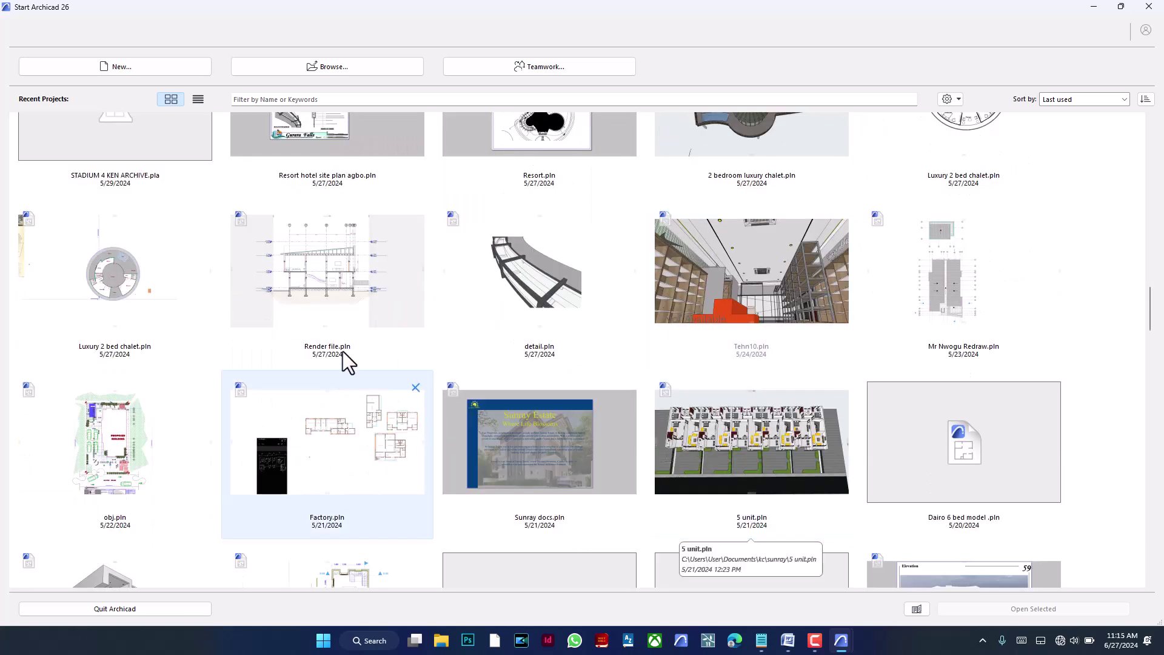
{"action": "mouse_move", "coordinate": [343, 286]}
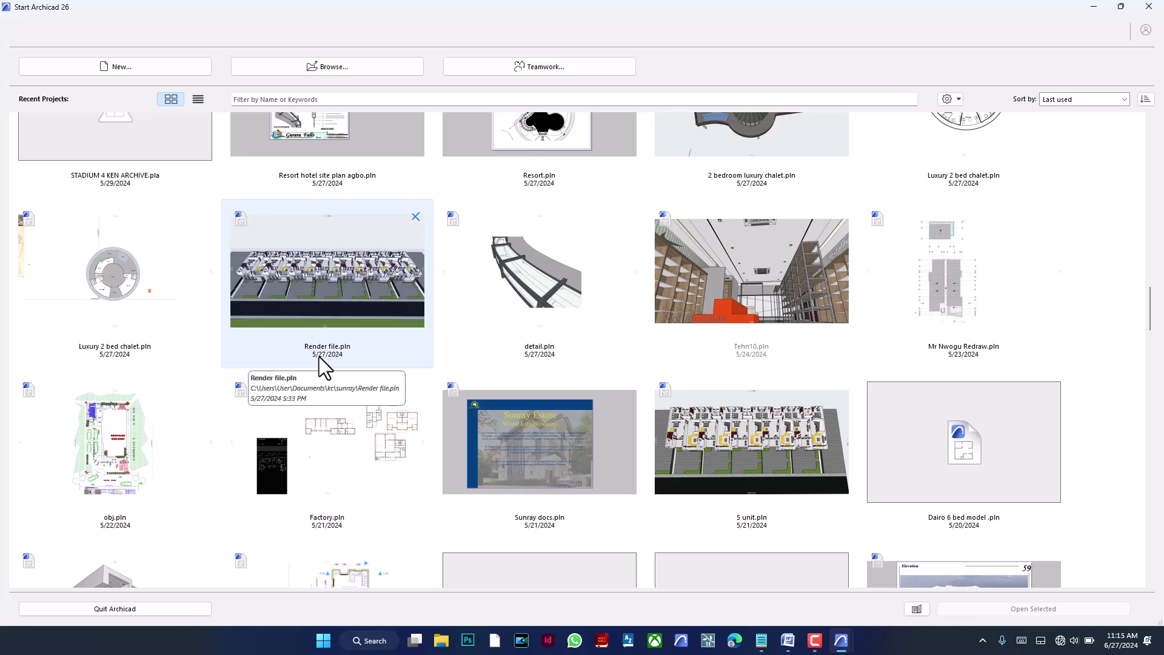
{"action": "scroll", "coordinate": [329, 319], "scroll_direction": "up", "scroll_amount": 2}
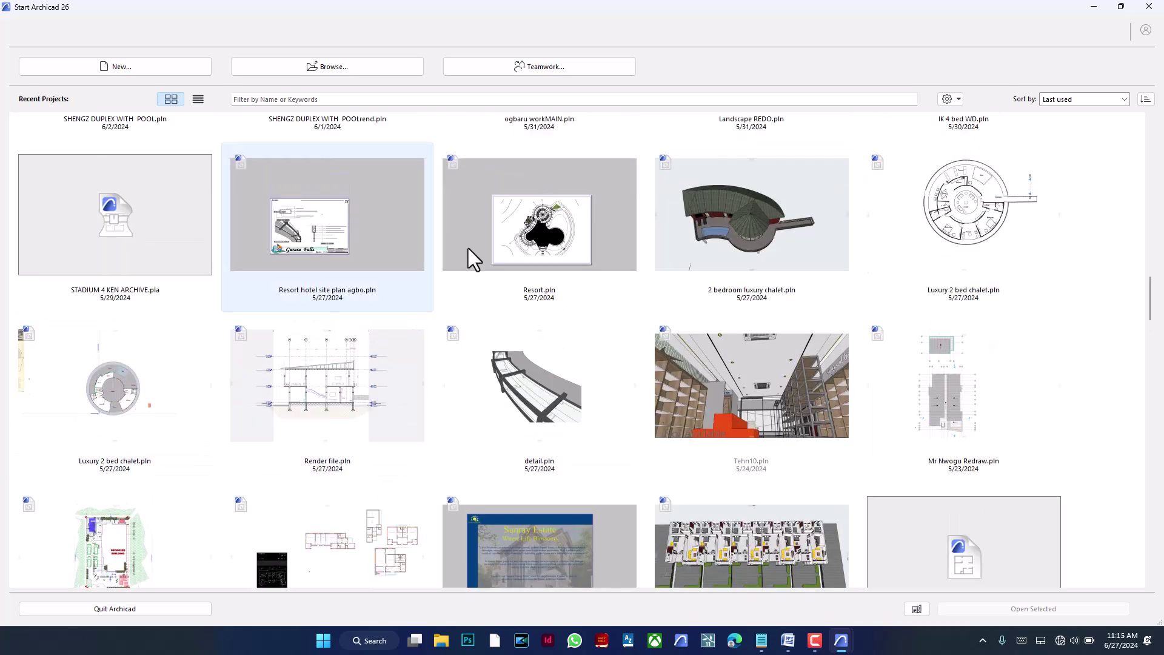
{"action": "scroll", "coordinate": [485, 270], "scroll_direction": "up", "scroll_amount": 7}
{"action": "scroll", "coordinate": [496, 272], "scroll_direction": "up", "scroll_amount": 13}
{"action": "scroll", "coordinate": [496, 273], "scroll_direction": "up", "scroll_amount": 11}
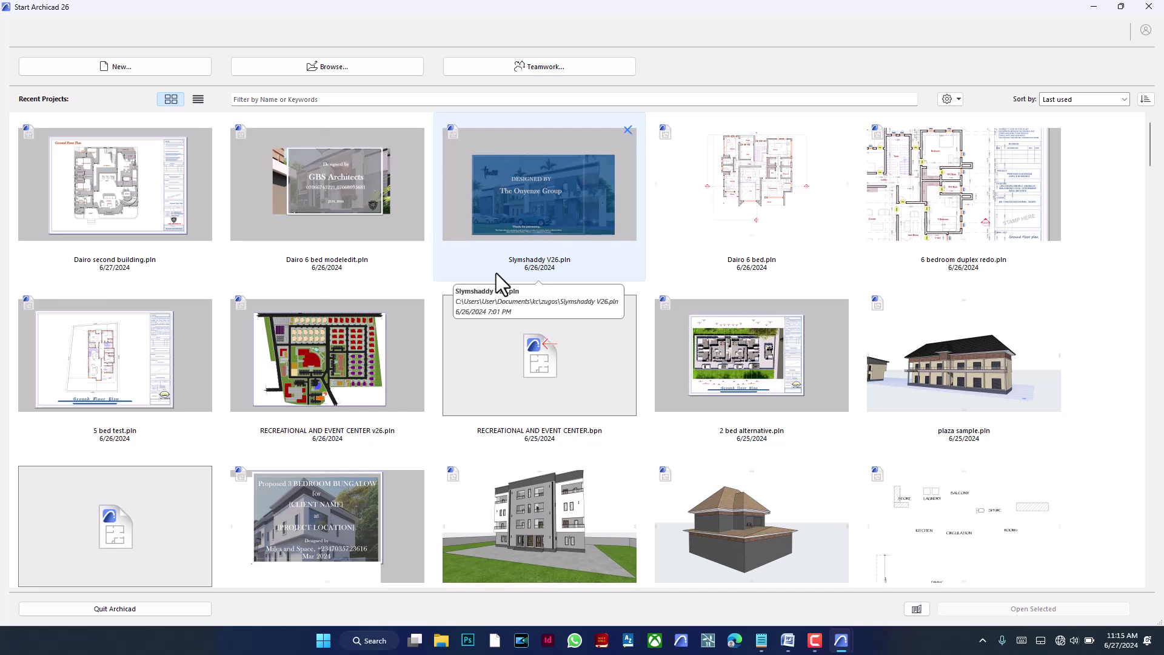
{"action": "left_click", "coordinate": [1087, 11]}
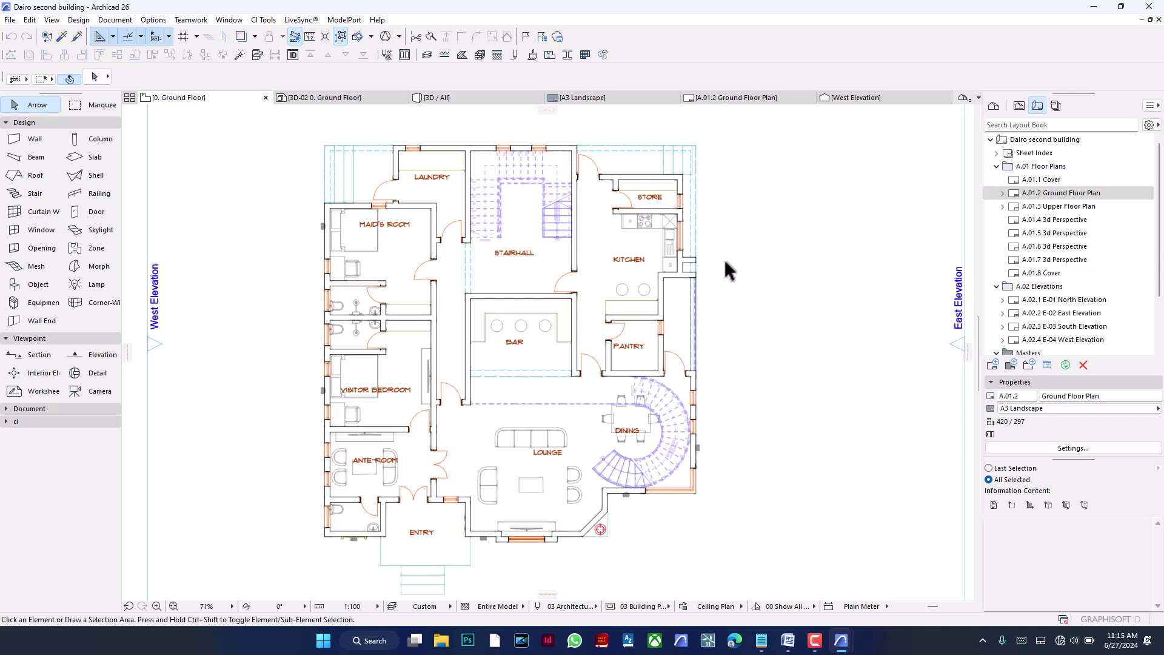
Expand the ci tool group and examine the commands offered by the CI Tools, LiveSync and ModelPort add-ons.
{"action": "middle_click_drag", "start_coordinate": [727, 261], "coordinate": [749, 259]}
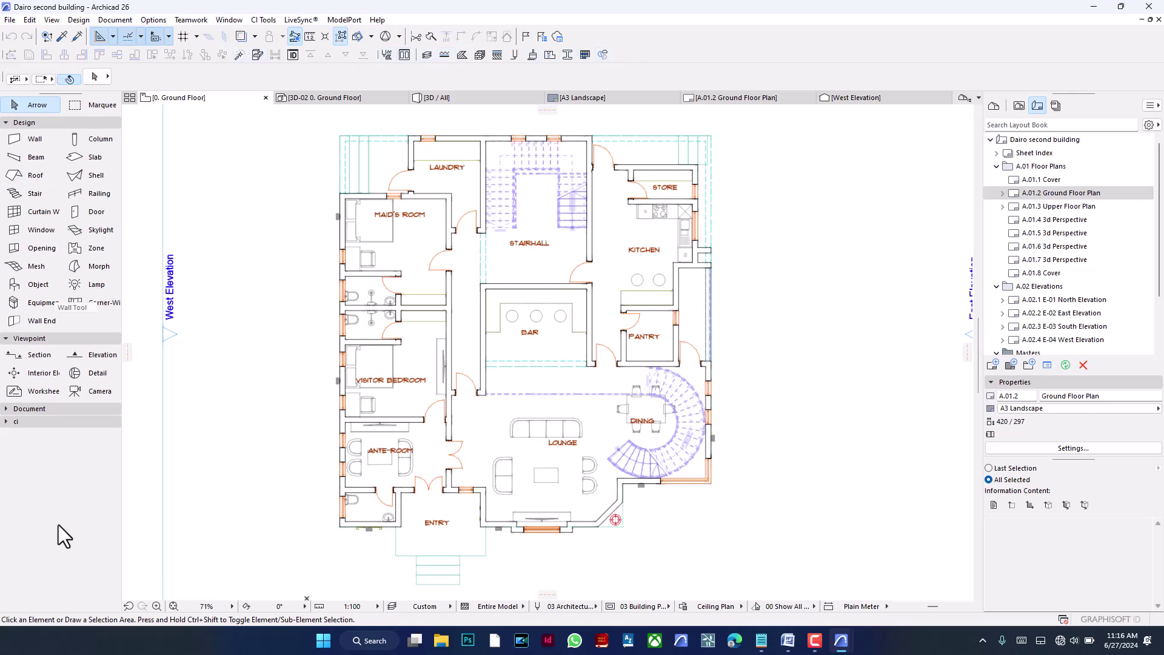
{"action": "left_click", "coordinate": [30, 421]}
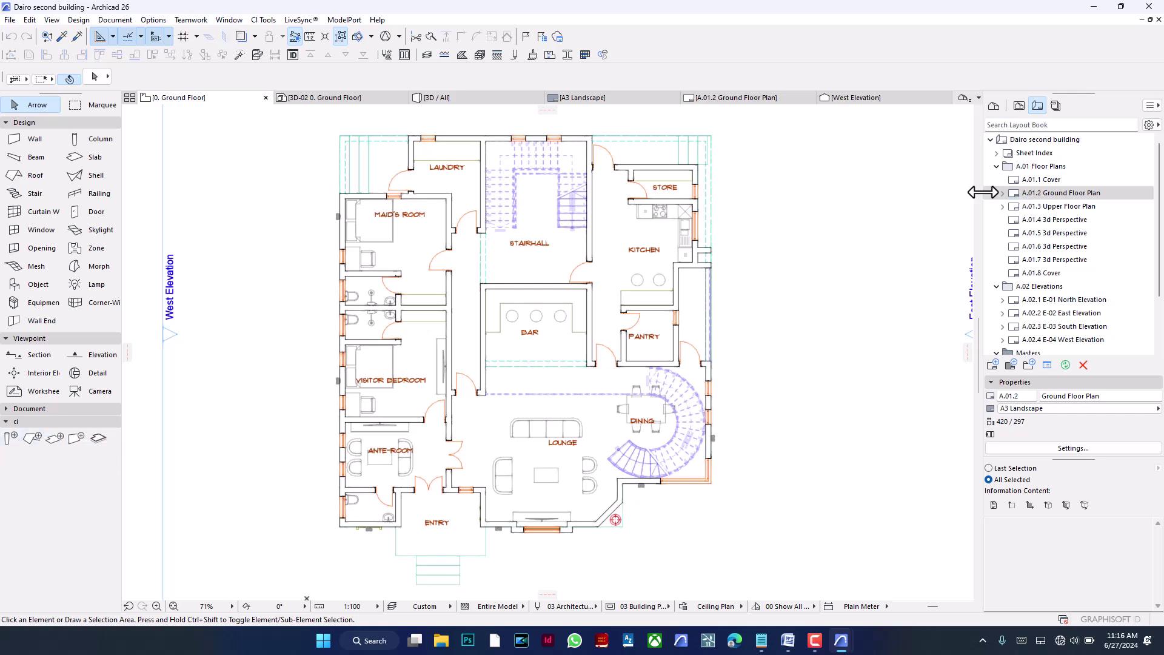
{"action": "left_click", "coordinate": [345, 18]}
{"action": "mouse_move", "coordinate": [300, 20]}
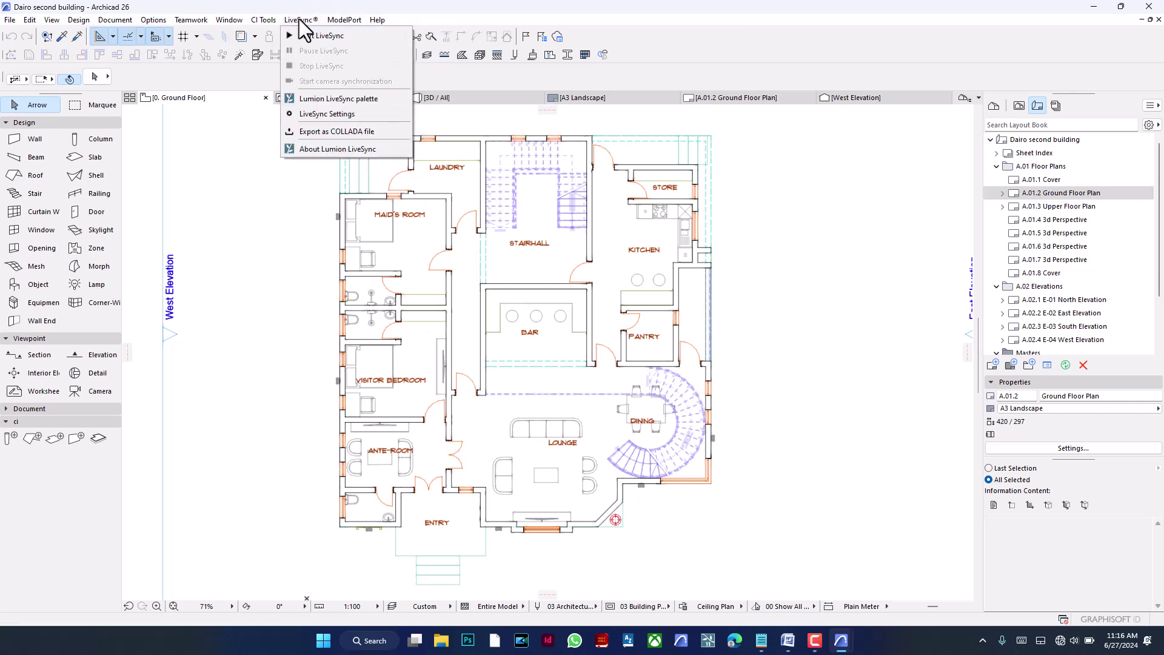
{"action": "left_click", "coordinate": [260, 17]}
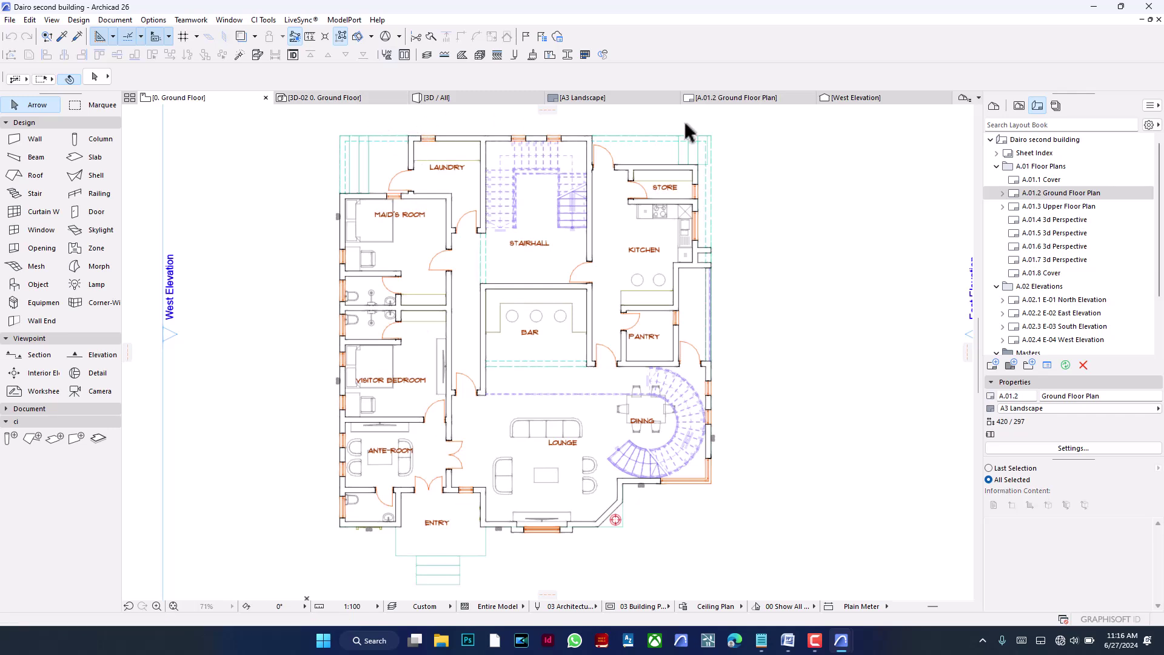
{"action": "middle_click_drag", "start_coordinate": [734, 153], "coordinate": [743, 159]}
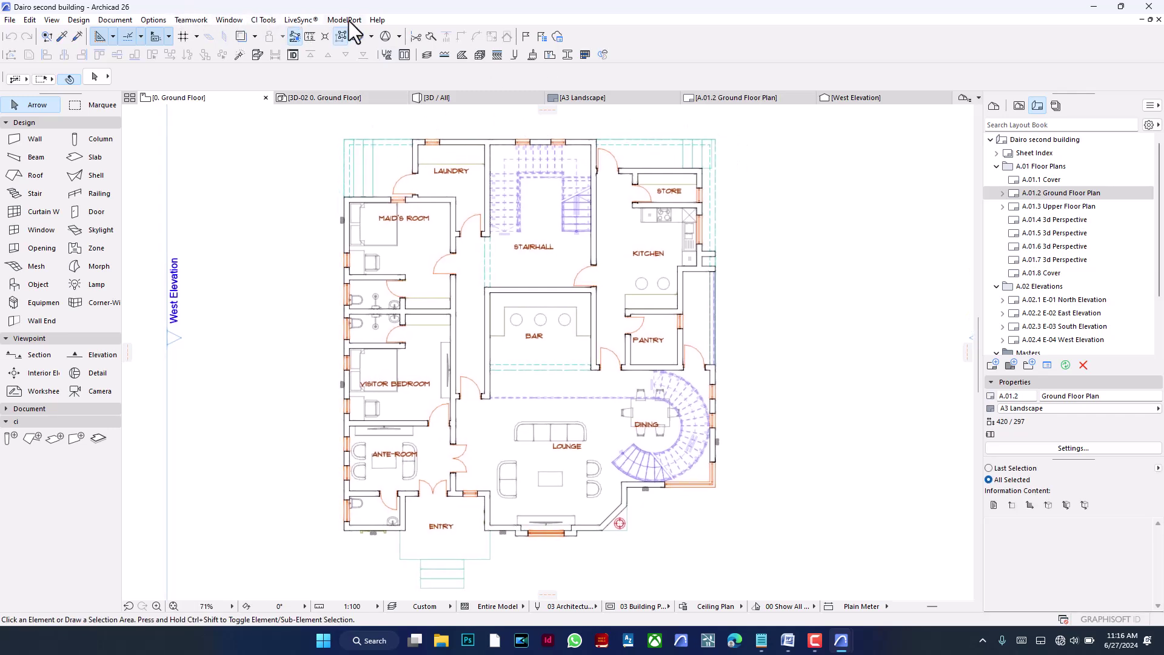
{"action": "left_click", "coordinate": [263, 21]}
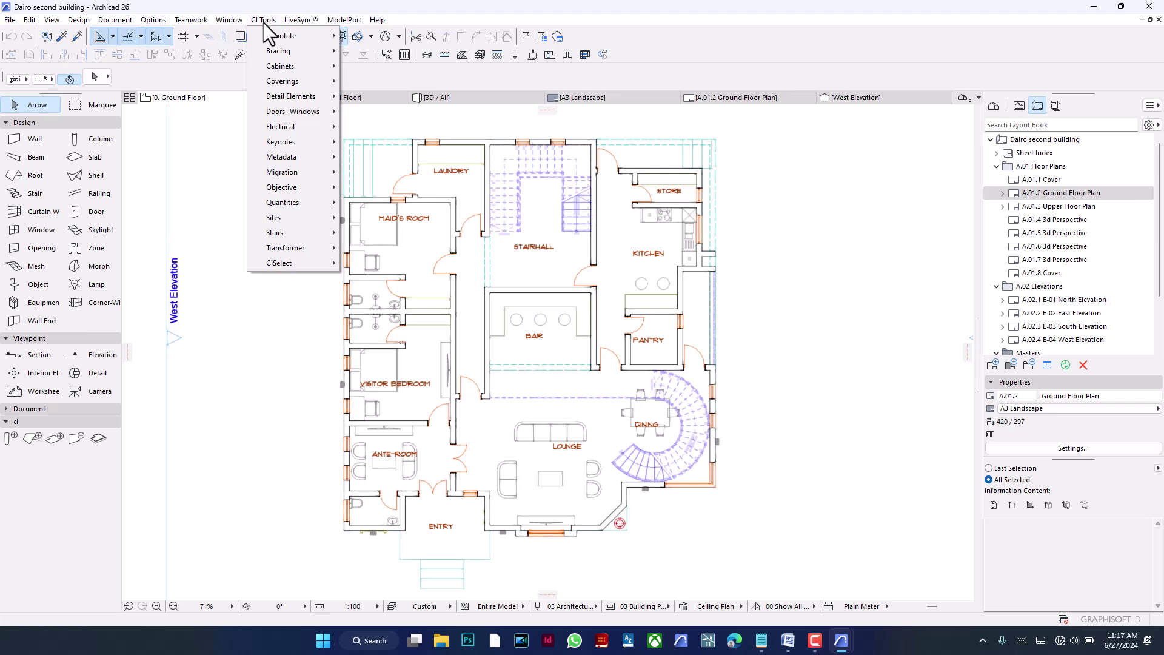
{"action": "left_click", "coordinate": [263, 23]}
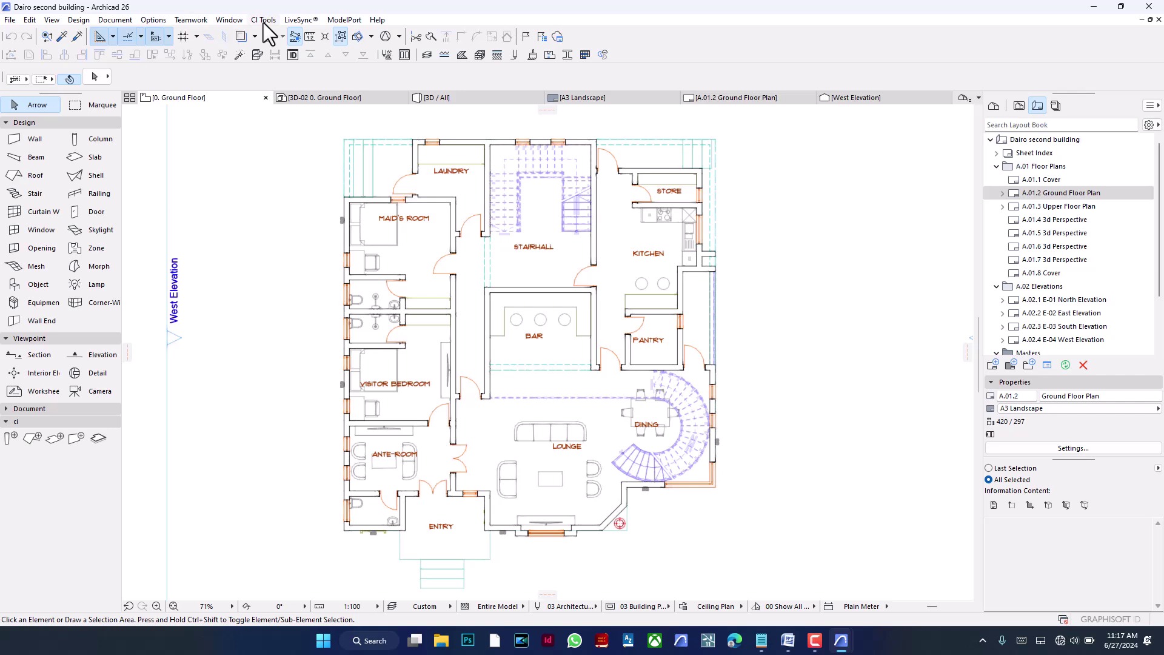
{"action": "left_click", "coordinate": [297, 20]}
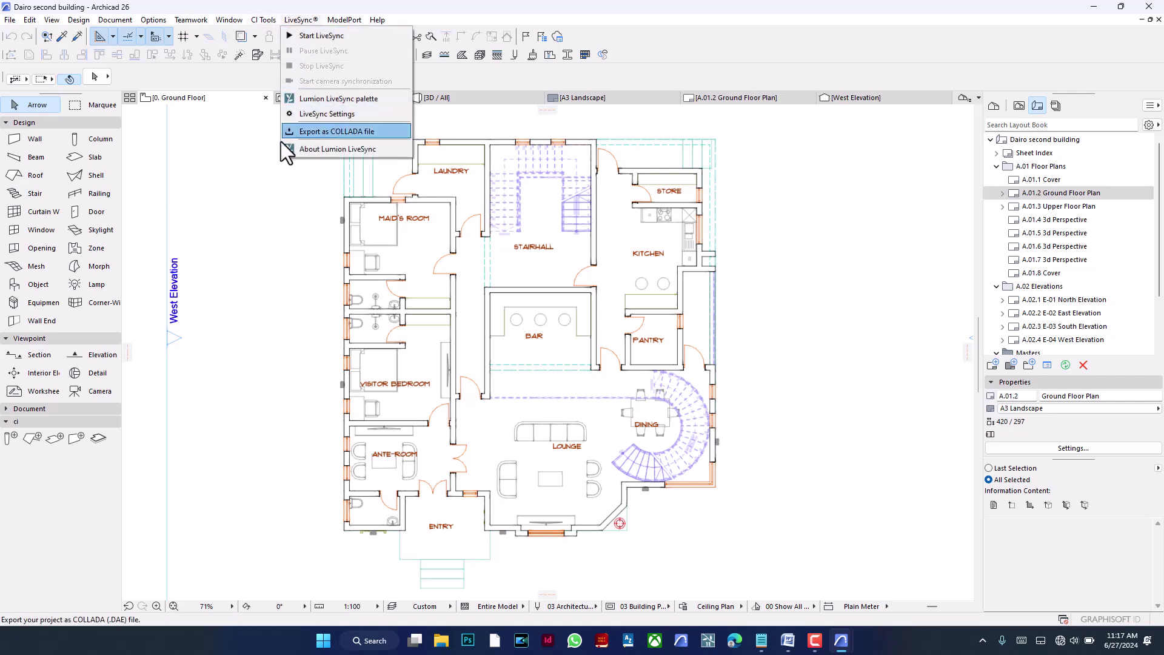
{"action": "left_click", "coordinate": [784, 162]}
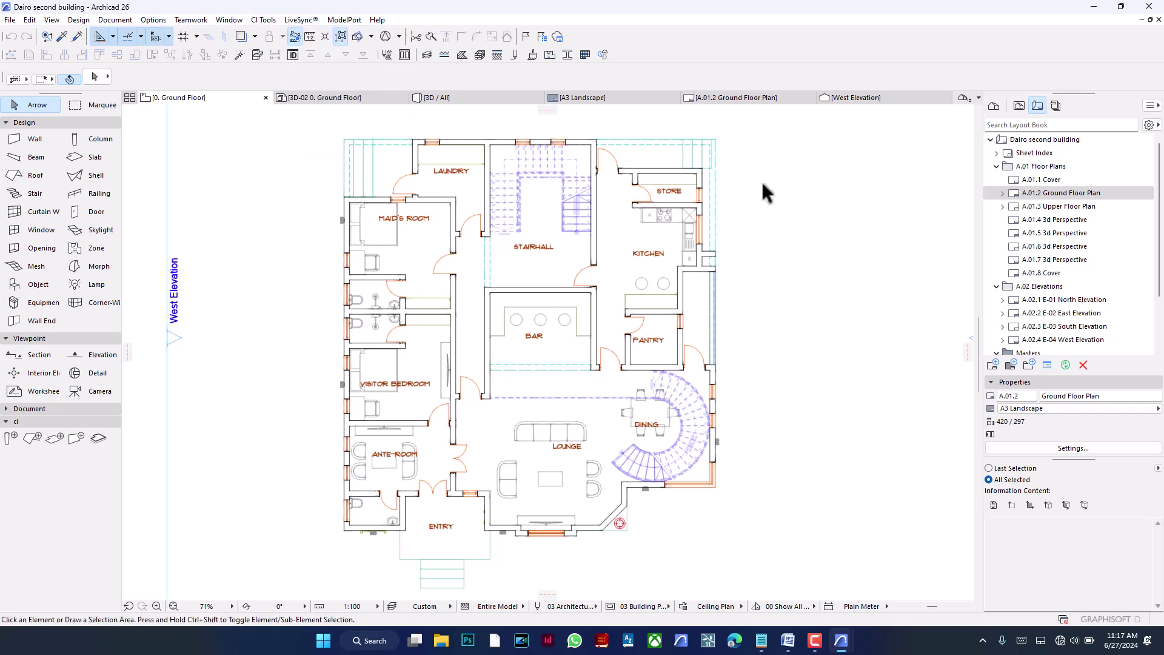
Show the building in 3D and view it up close from the front corner with the spiral stair window.
{"action": "left_click", "coordinate": [445, 98]}
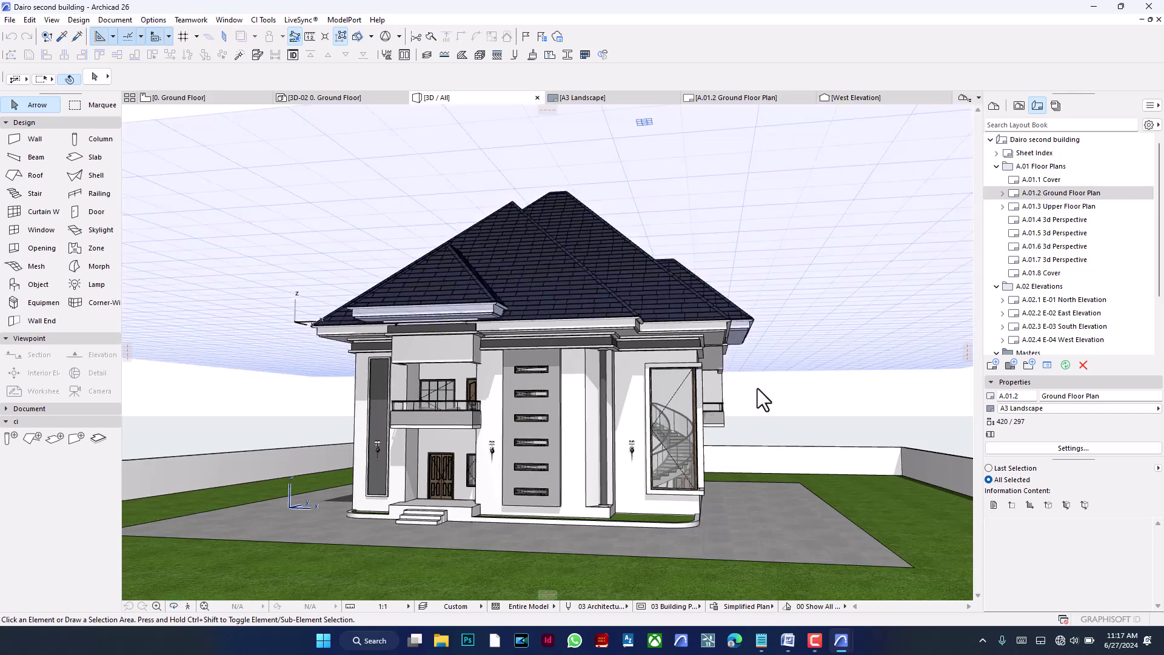
{"action": "middle_click_drag", "start_coordinate": [758, 388], "coordinate": [718, 373], "text": "shift"}
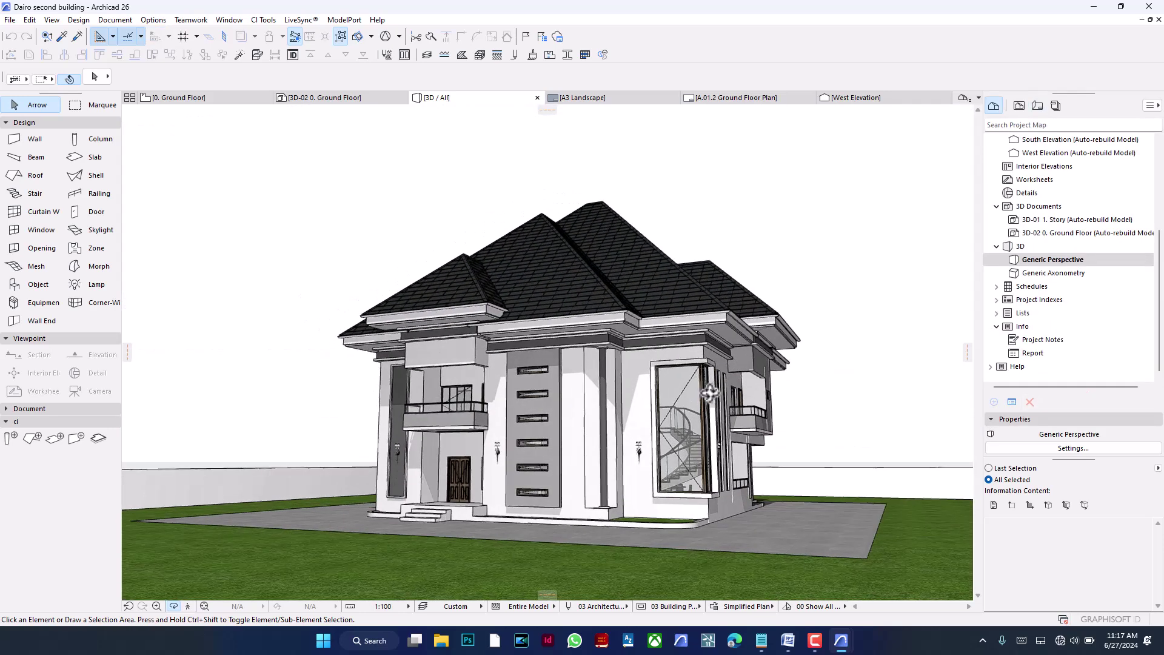
{"action": "scroll", "coordinate": [729, 428], "scroll_direction": "up", "scroll_amount": 3}
{"action": "middle_click_drag", "start_coordinate": [729, 429], "coordinate": [741, 415]}
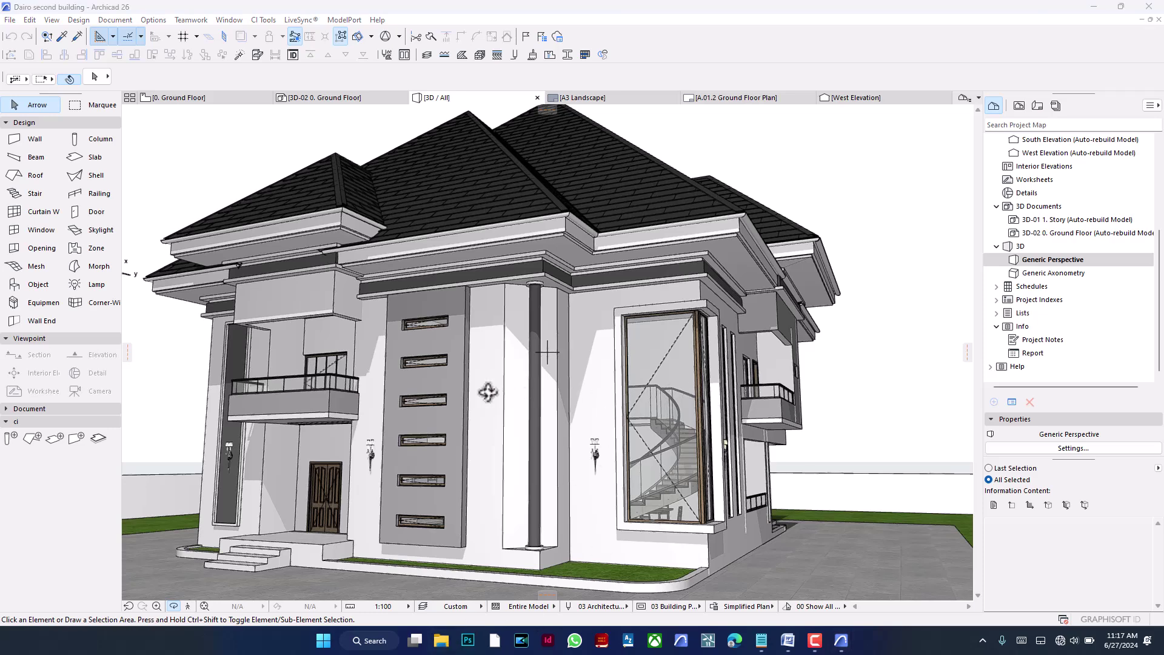
Switch to File Explorer and open the current building's project folder.
{"action": "key", "text": "super+e"}
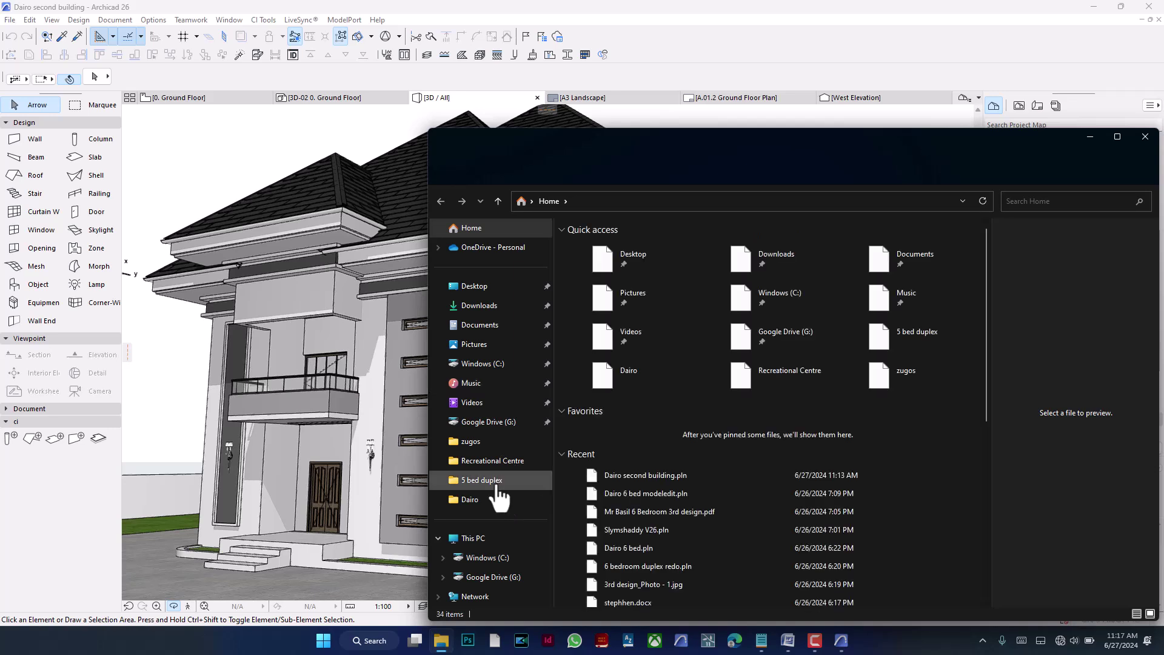
{"action": "left_click", "coordinate": [498, 482]}
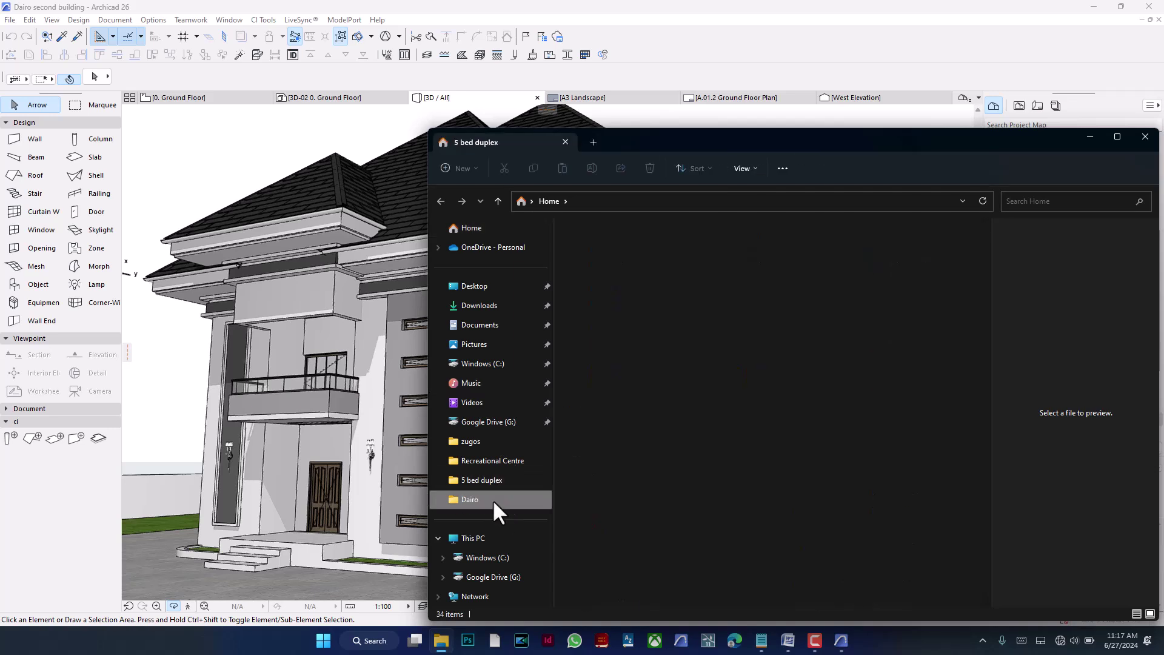
{"action": "left_click", "coordinate": [492, 500]}
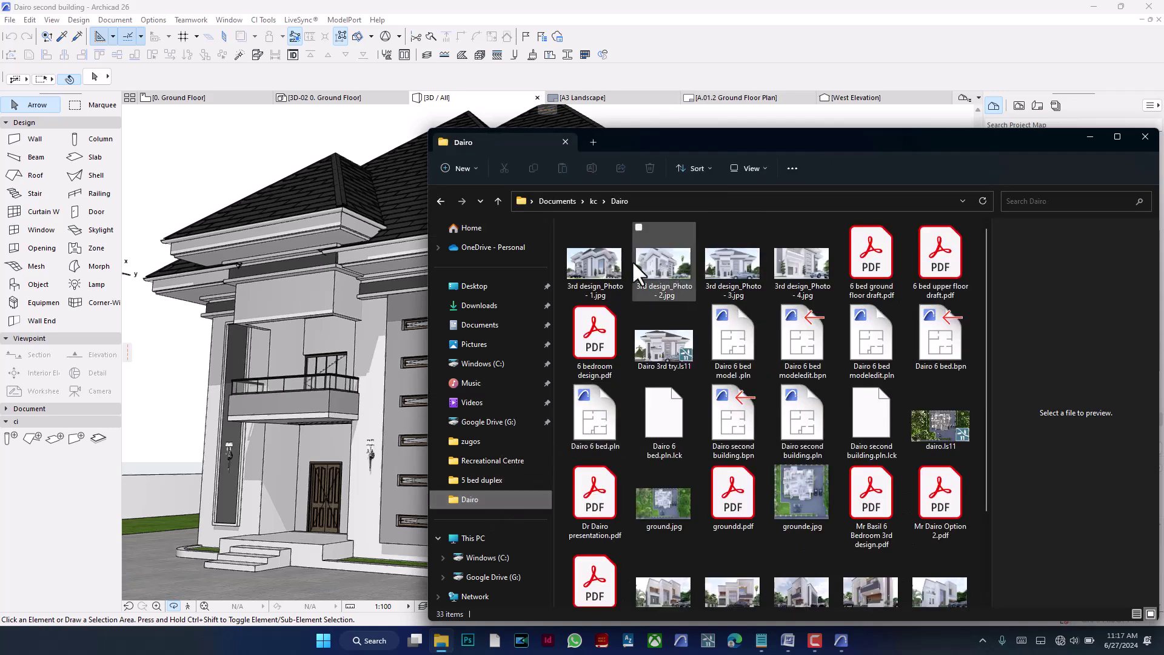
Open the render 3rd design_Photo - 1.jpg, inspect its facade up close, and minimise the image viewer.
{"action": "left_click", "coordinate": [609, 261]}
{"action": "double_click", "coordinate": [608, 260]}
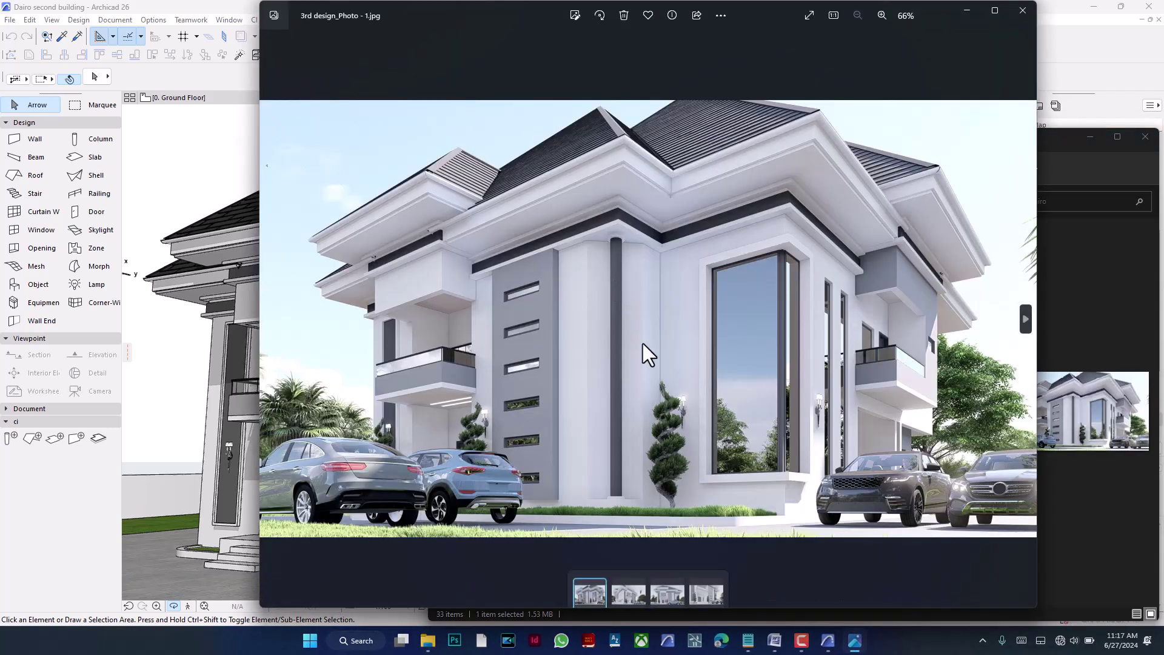
{"action": "scroll", "coordinate": [685, 357], "scroll_direction": "up", "scroll_amount": 2}
{"action": "scroll", "coordinate": [686, 356], "scroll_direction": "up", "scroll_amount": 1}
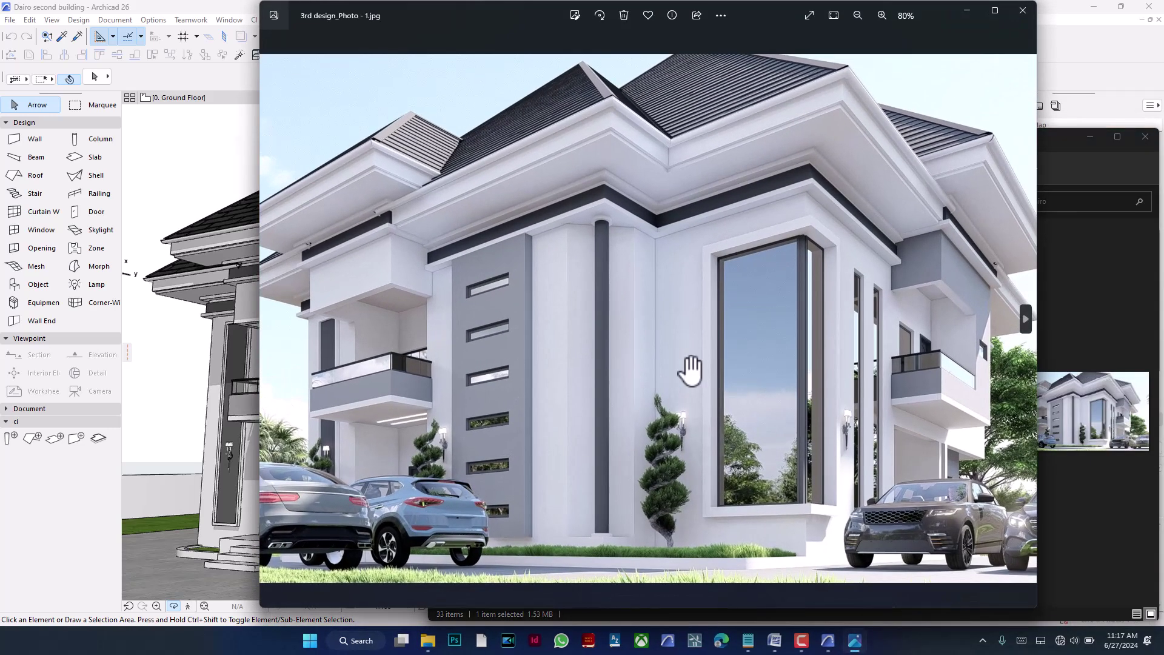
{"action": "scroll", "coordinate": [685, 356], "scroll_direction": "down", "scroll_amount": 2}
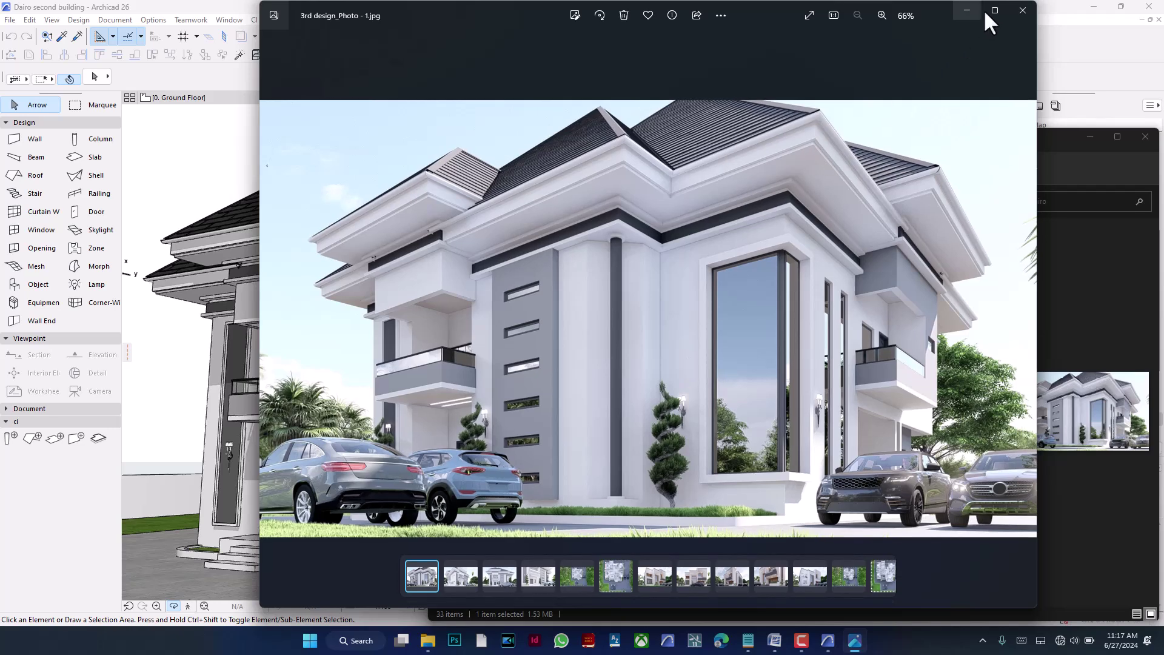
{"action": "left_click", "coordinate": [968, 12]}
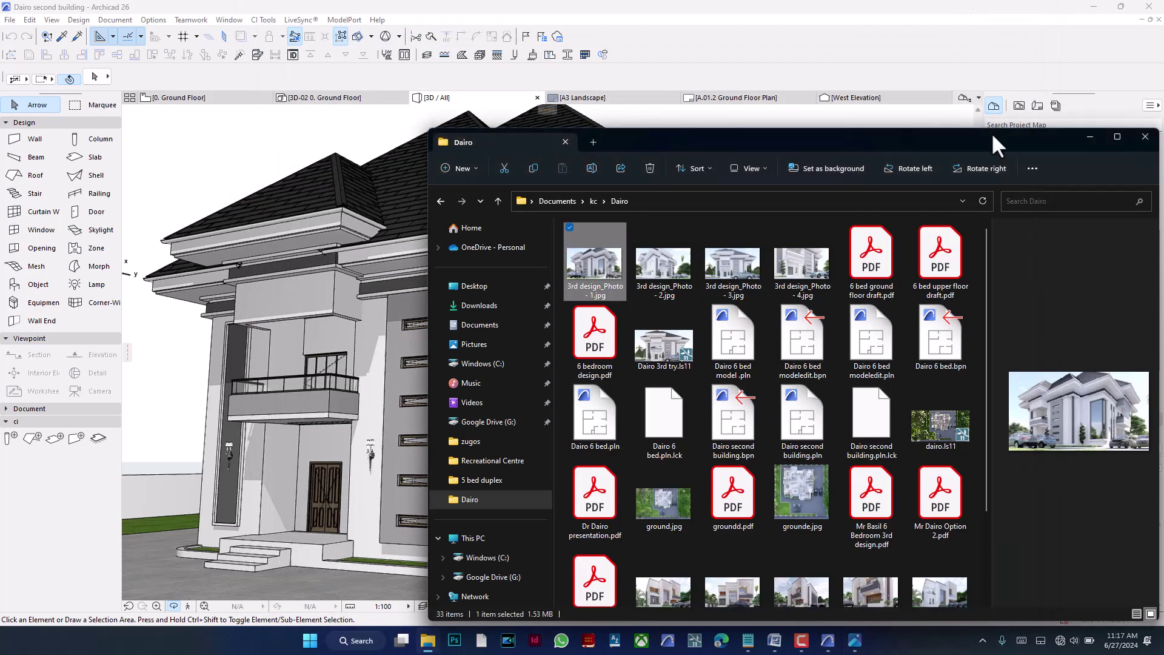
Minimise File Explorer and orbit the 3D building to view both sides of its front corner.
{"action": "left_click", "coordinate": [1090, 137]}
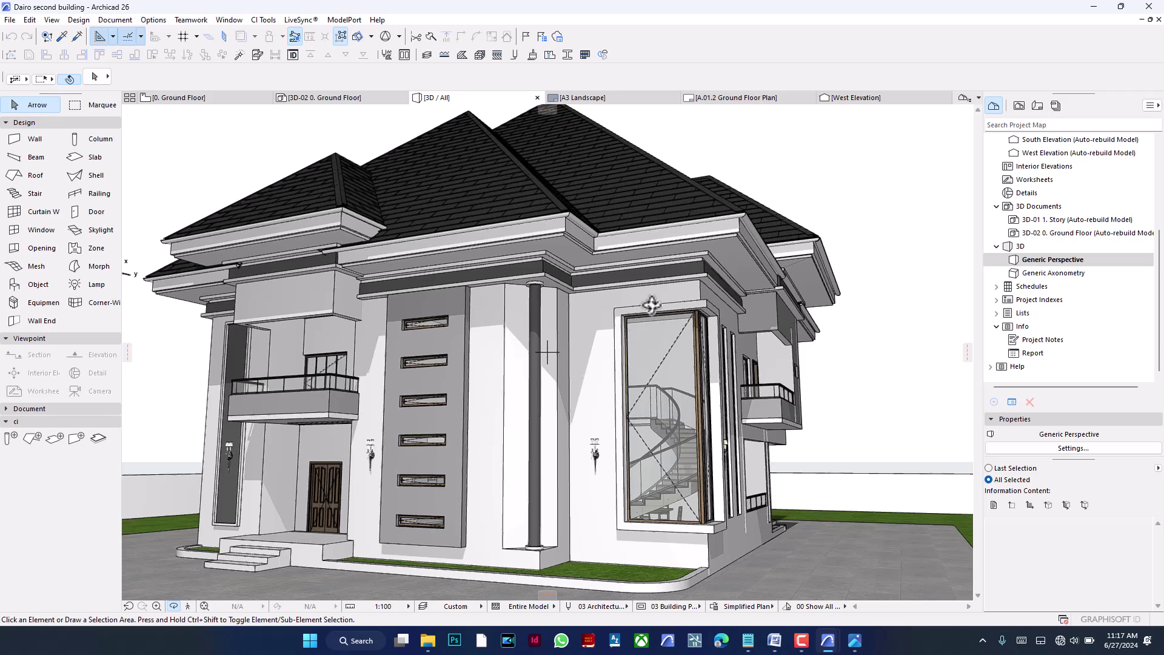
{"action": "mouse_move", "coordinate": [638, 442]}
{"action": "left_mouse_down"}
{"action": "mouse_move", "coordinate": [522, 441]}
{"action": "mouse_move", "coordinate": [638, 429]}
{"action": "left_mouse_up"}
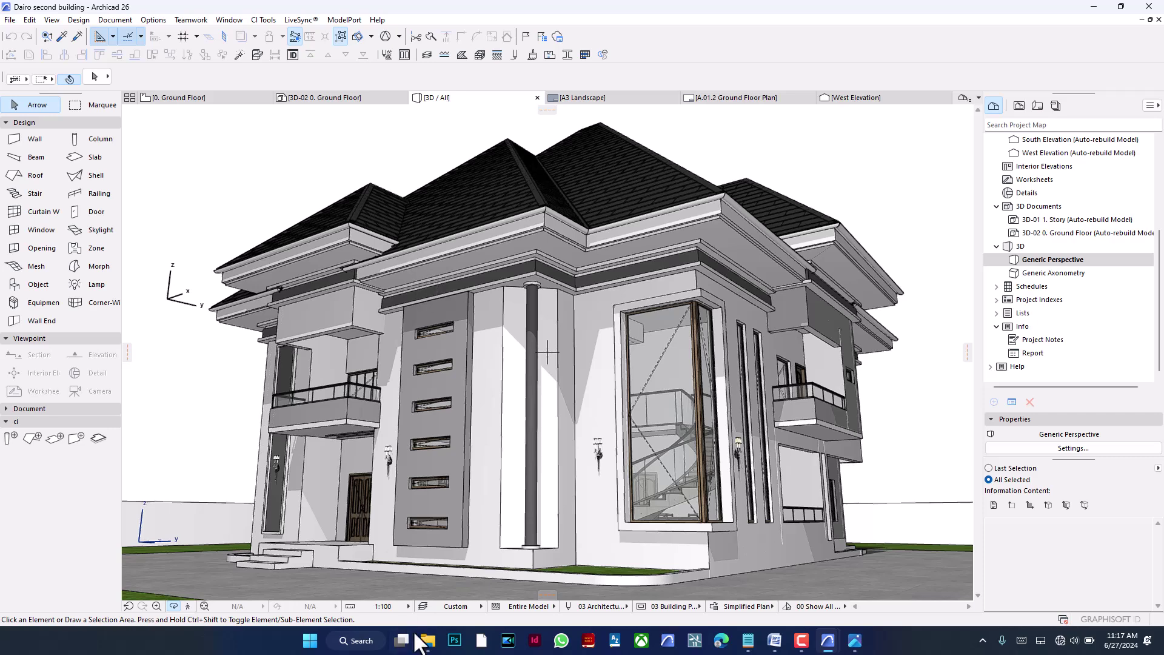
Switch to File Explorer, browse from the kc folder into Gold, and look inside its classical copy folder.
{"action": "left_click", "coordinate": [433, 647]}
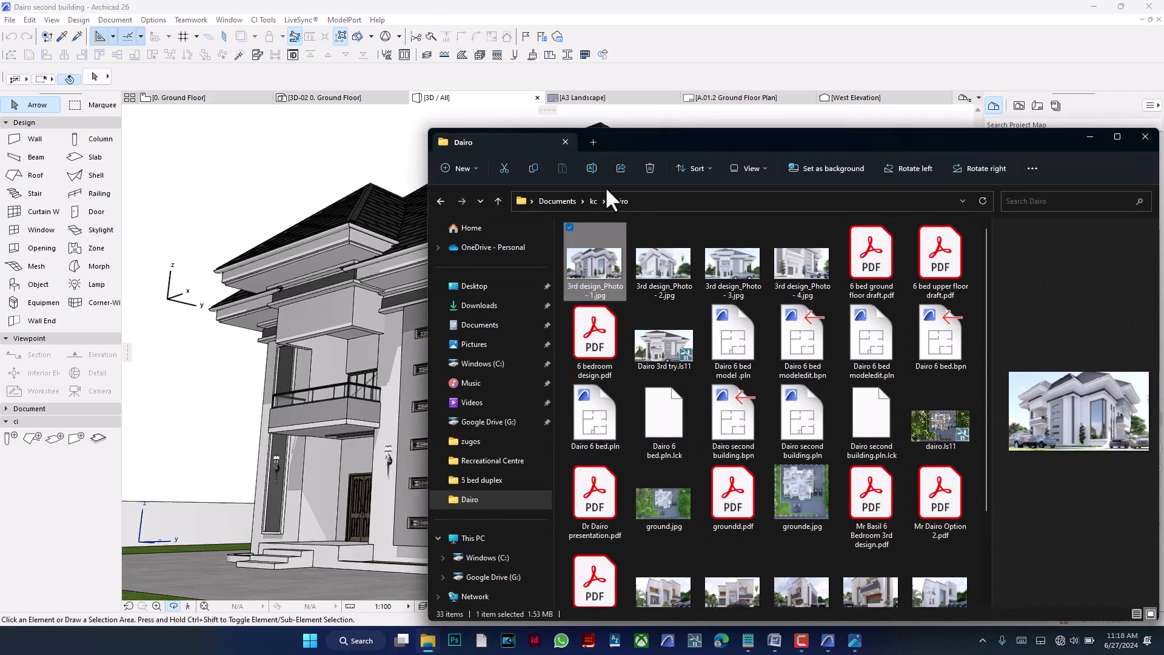
{"action": "left_click", "coordinate": [592, 200]}
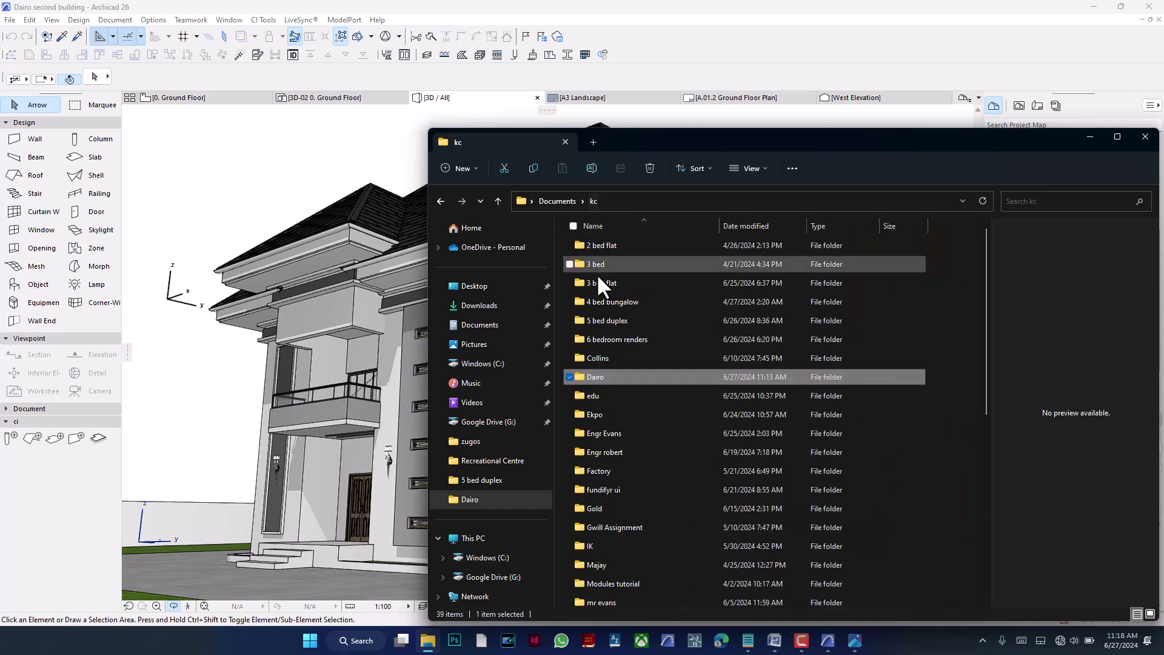
{"action": "double_click", "coordinate": [612, 503]}
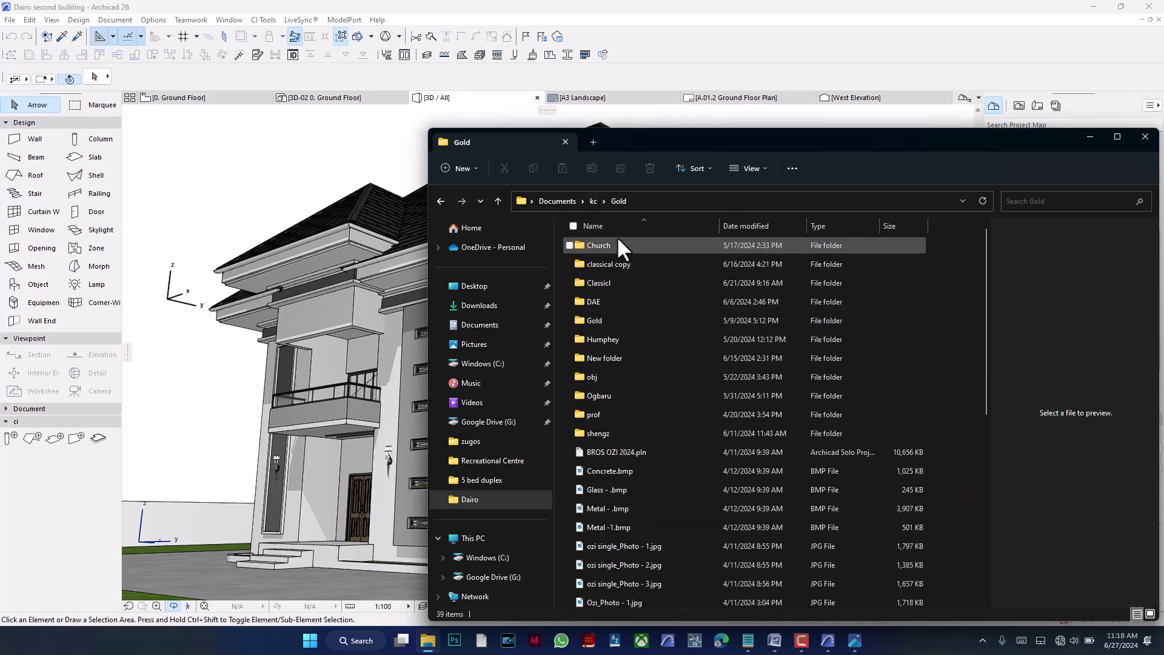
{"action": "left_click", "coordinate": [617, 264]}
{"action": "double_click", "coordinate": [616, 264]}
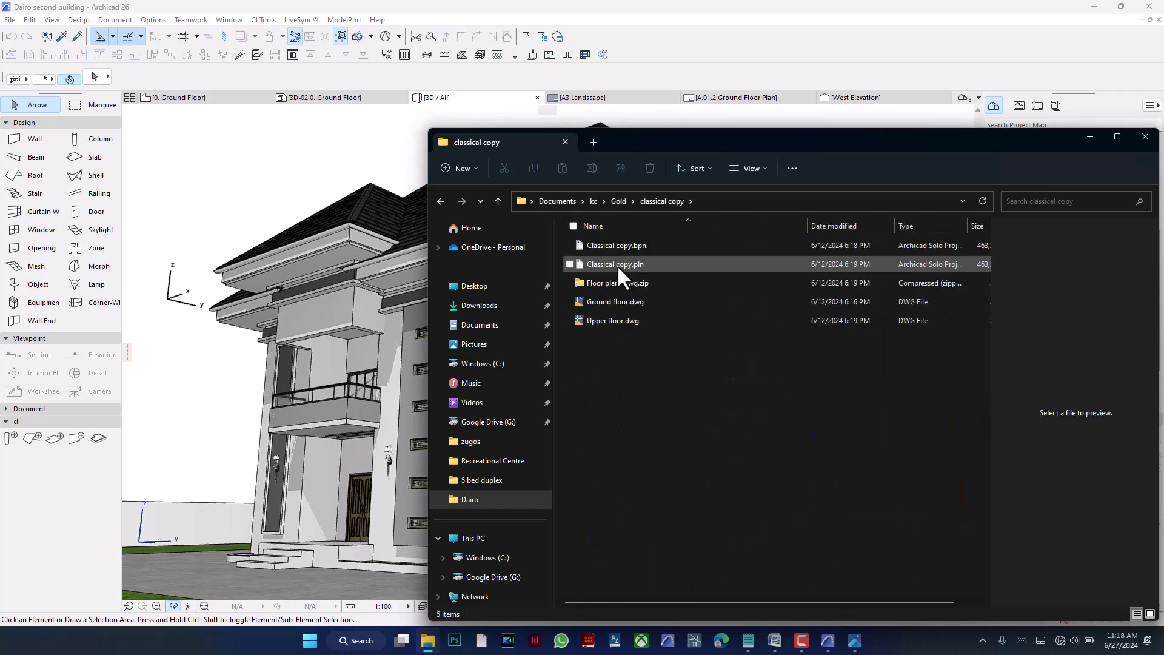
{"action": "key", "text": "alt+Left"}
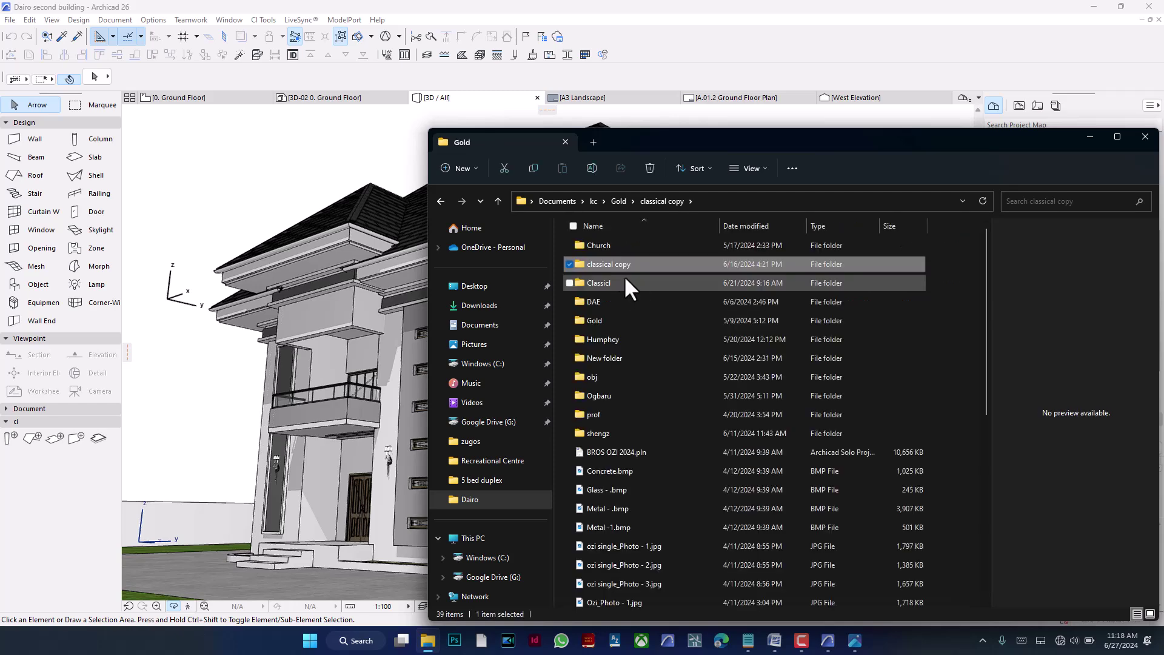
Open the Classicl project folder and go into its 3102427.5fa16e82f24a7 ornament subfolder.
{"action": "left_click", "coordinate": [624, 277]}
{"action": "double_click", "coordinate": [624, 280]}
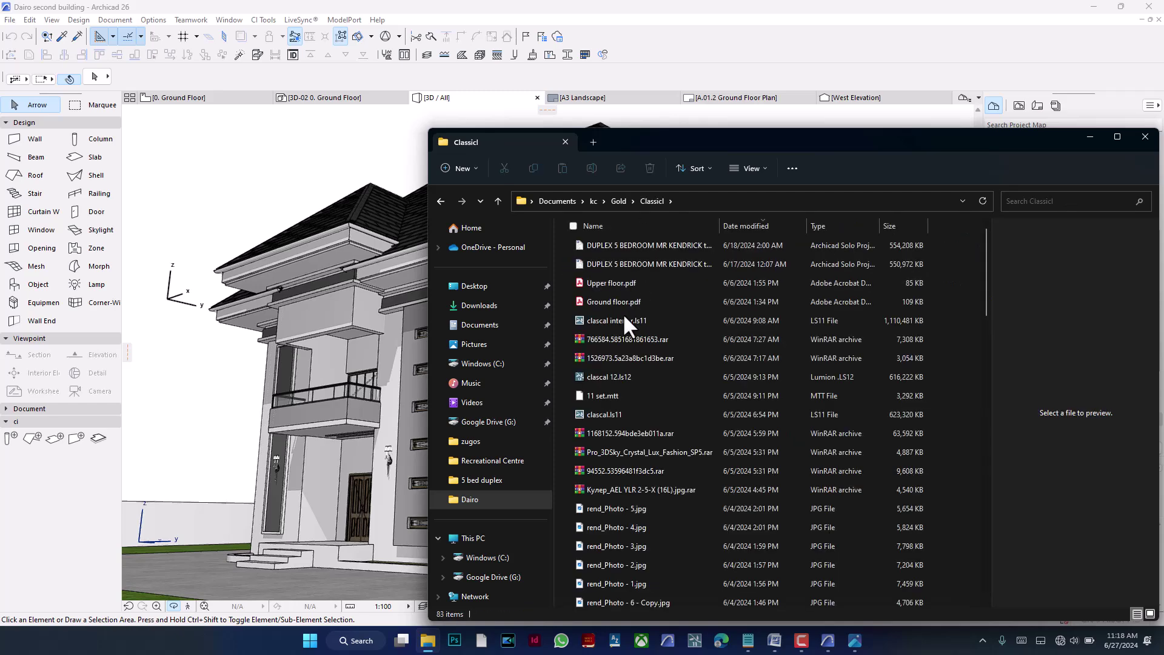
{"action": "scroll", "coordinate": [633, 461], "scroll_direction": "down", "scroll_amount": 20}
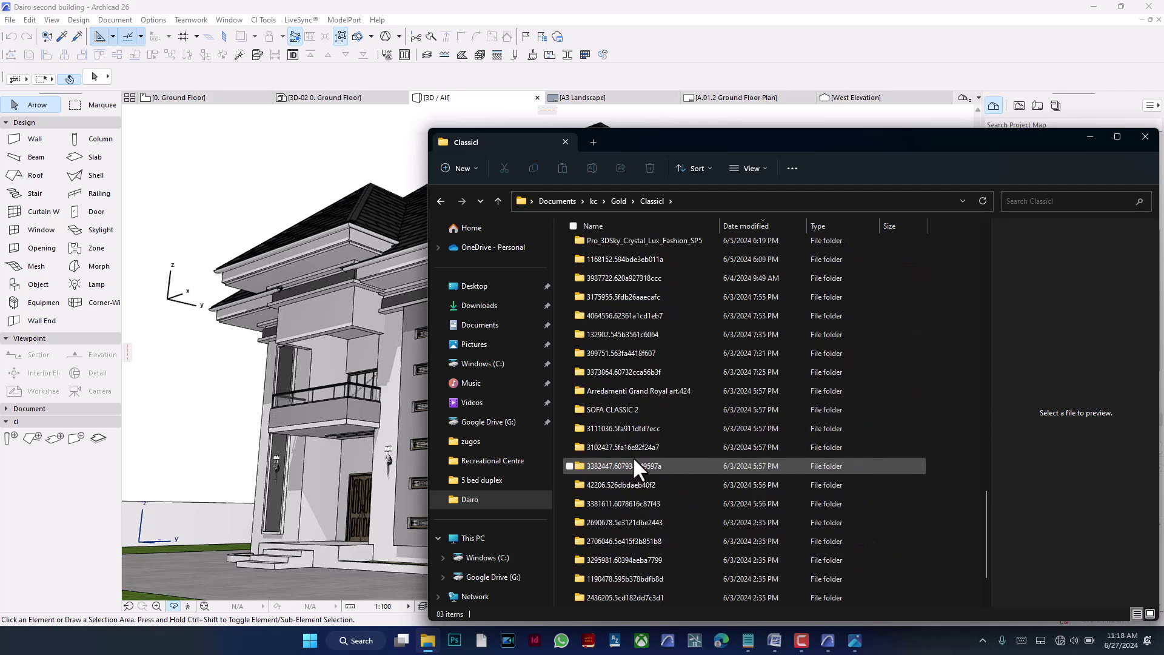
{"action": "double_click", "coordinate": [630, 446]}
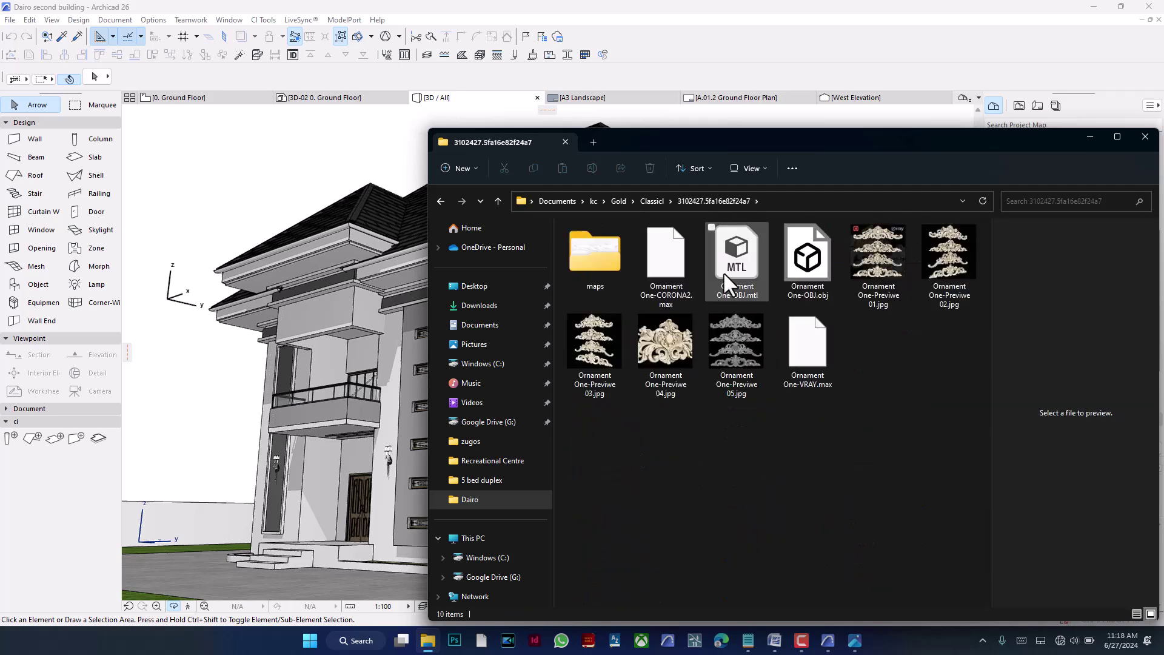
Open Ornament One-OBJ.obj in 3D Viewer, and close the viewer and File Explorer.
{"action": "double_click", "coordinate": [808, 266]}
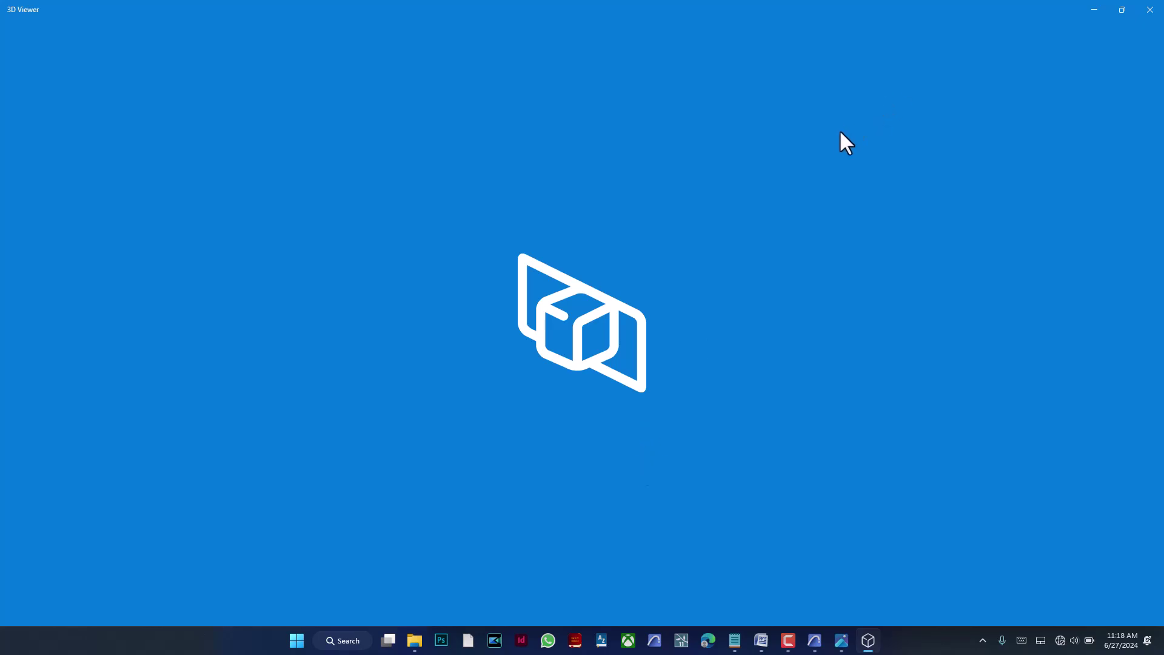
{"action": "left_click", "coordinate": [1149, 10]}
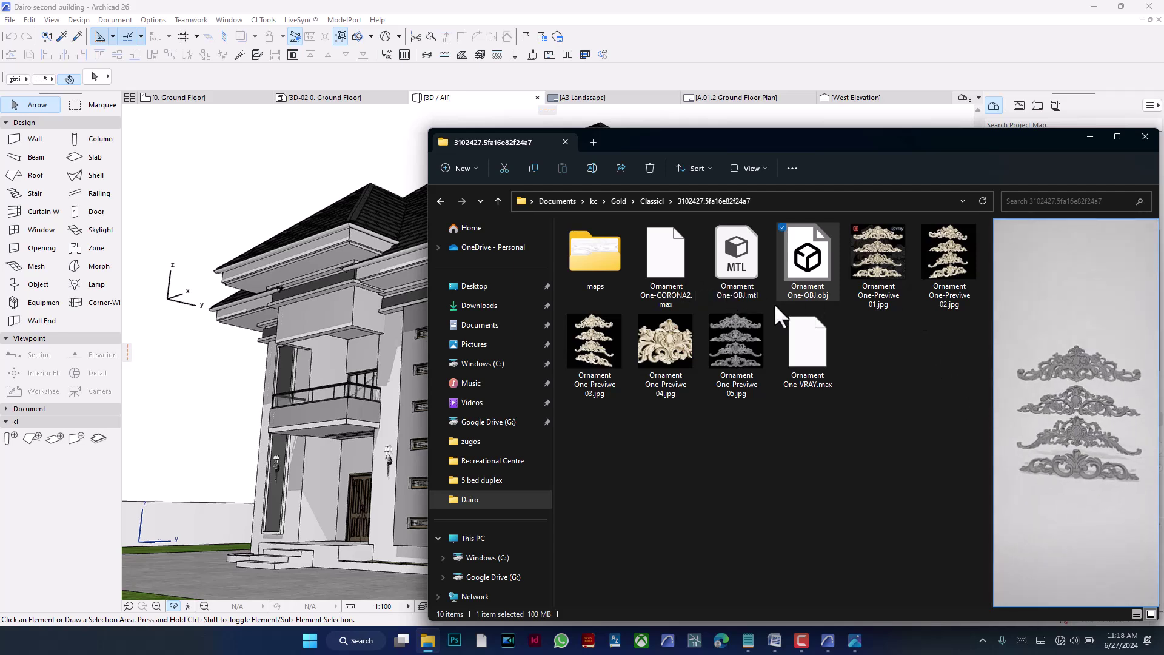
{"action": "left_click", "coordinate": [1145, 137]}
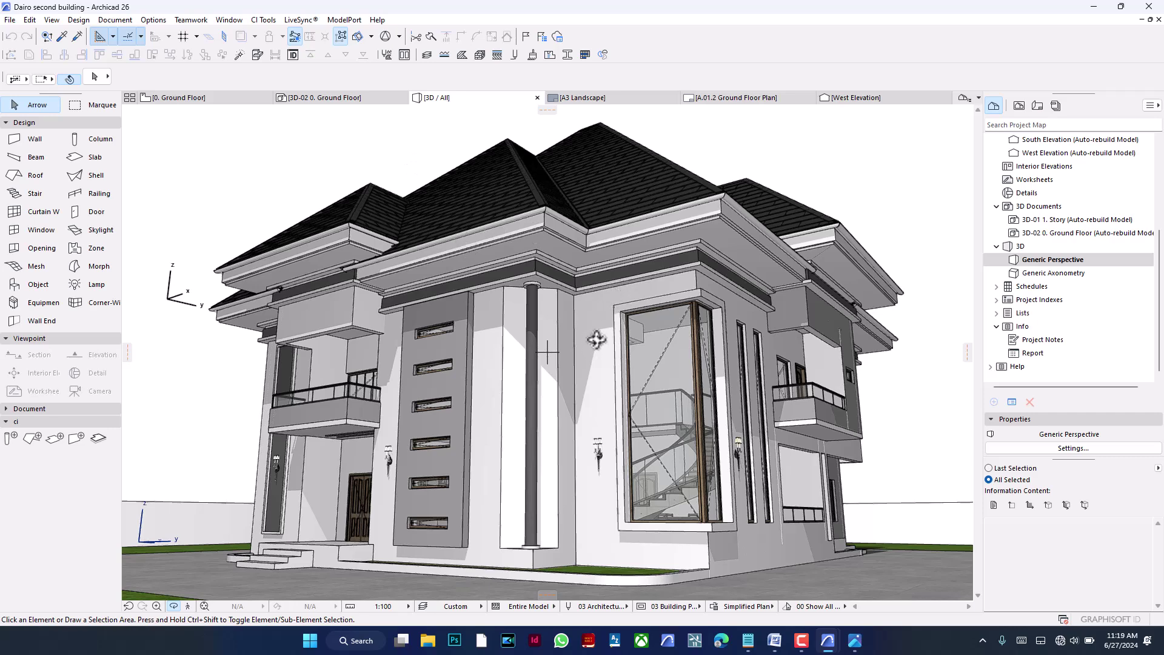
Show the Ground Floor plan and sweep a selection rectangle over the empty drawing area beside the building.
{"action": "left_click_drag", "start_coordinate": [595, 344], "coordinate": [260, 107]}
{"action": "left_click", "coordinate": [185, 97]}
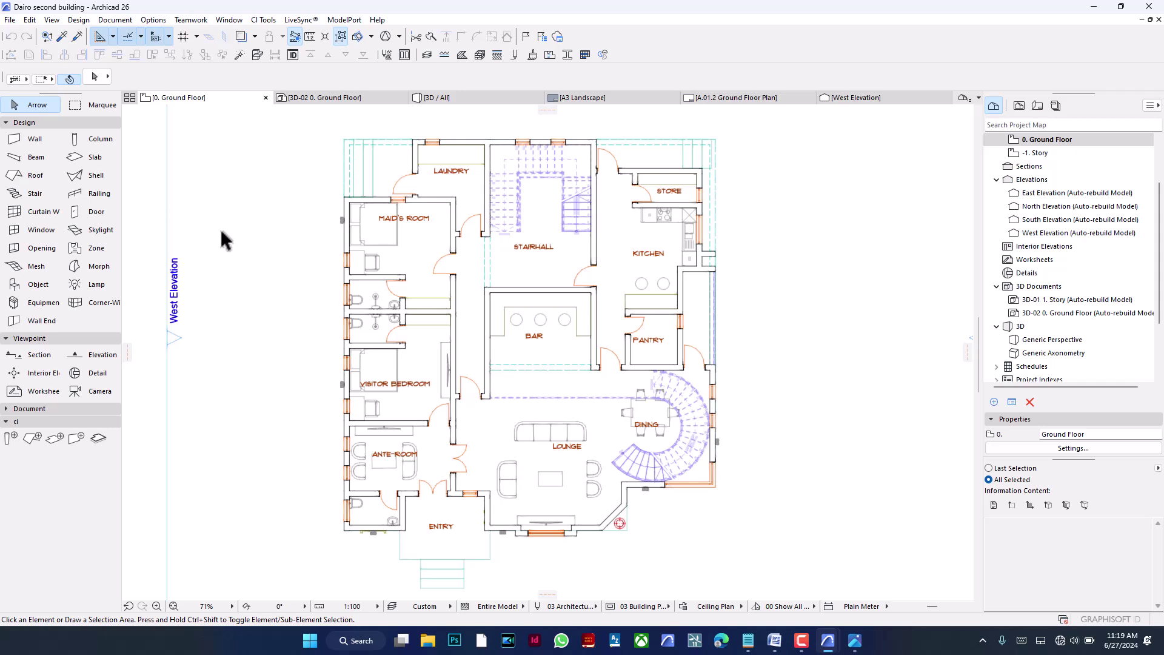
{"action": "scroll", "coordinate": [498, 312], "scroll_direction": "down", "scroll_amount": 3}
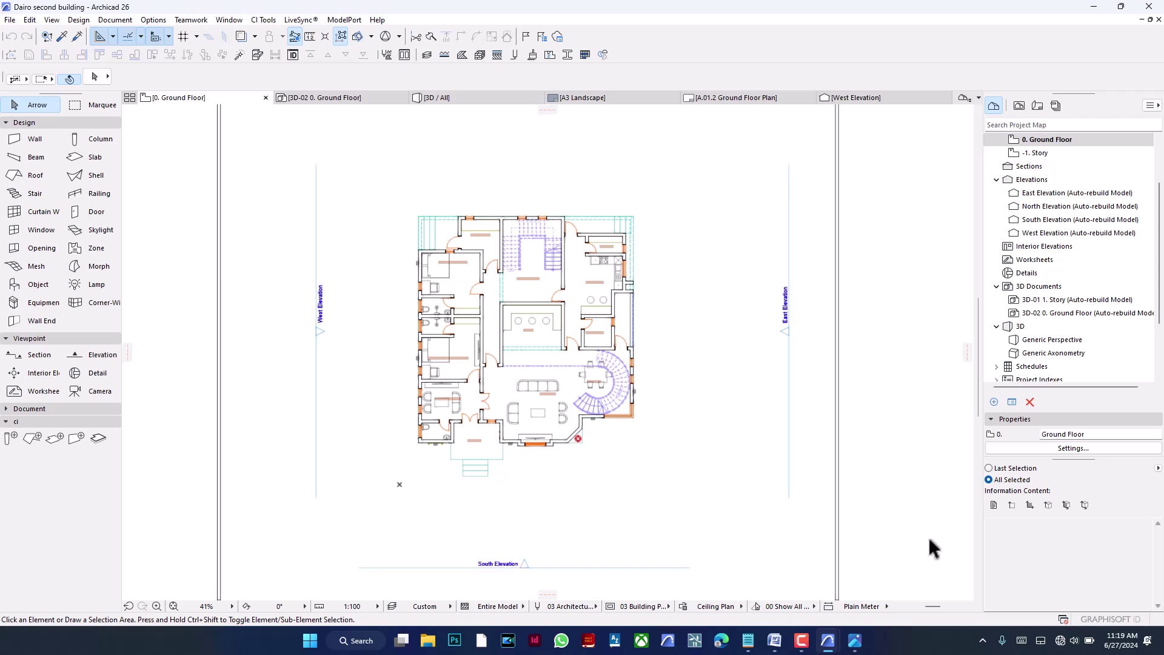
{"action": "left_click", "coordinate": [141, 121]}
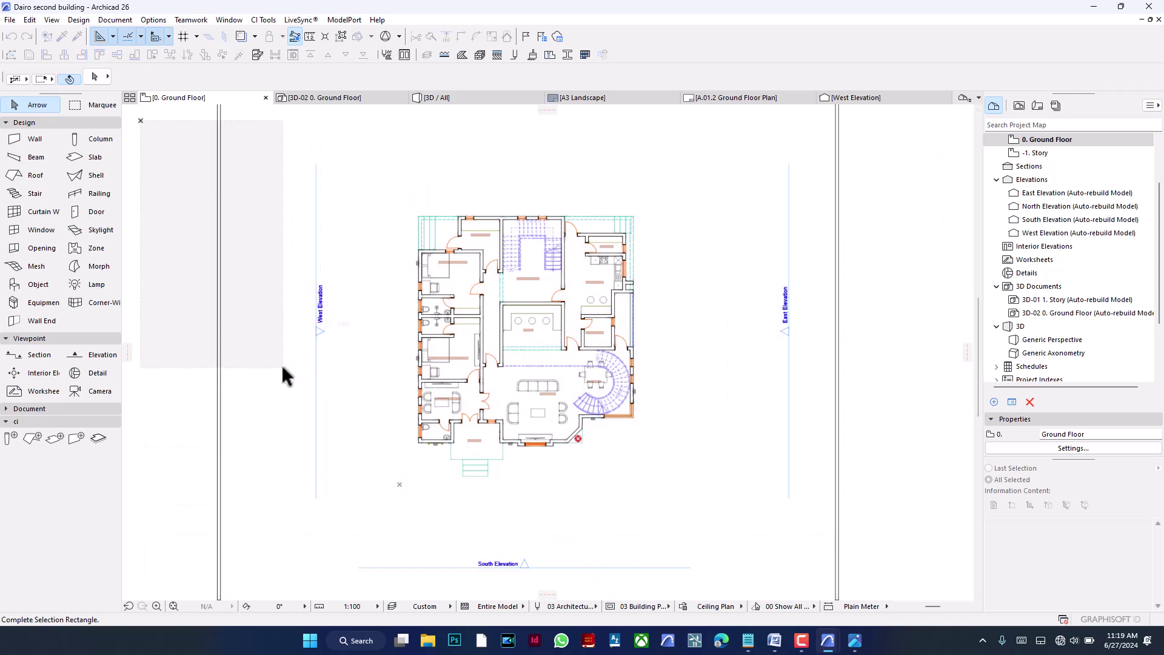
{"action": "left_click", "coordinate": [282, 367]}
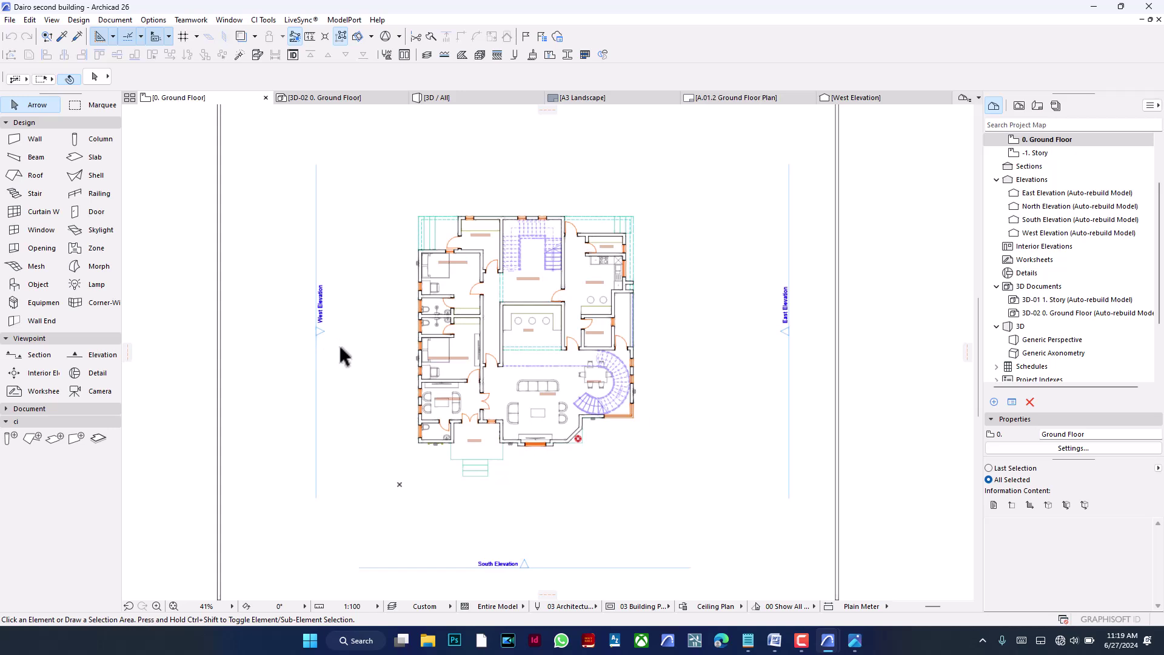
View the ground floor plan between its elevation markers and examine the Project Map's stories, elevations, 3D documents and schedules.
{"action": "scroll", "coordinate": [360, 333], "scroll_direction": "up", "scroll_amount": 2}
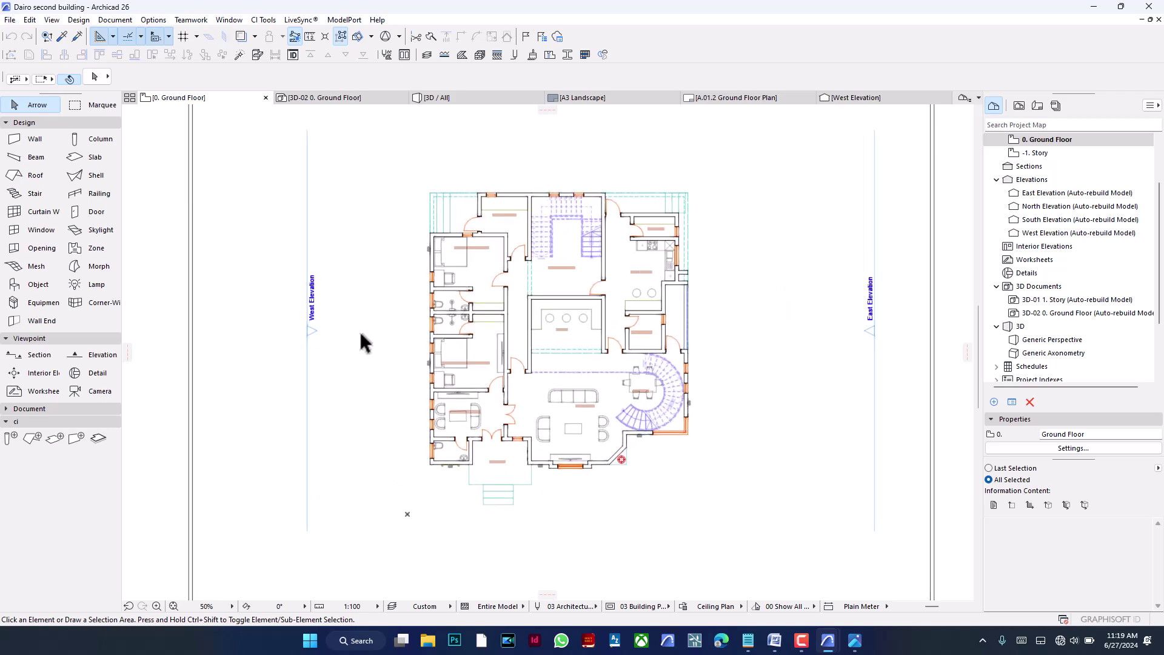
{"action": "middle_click_drag", "start_coordinate": [361, 334], "coordinate": [357, 343]}
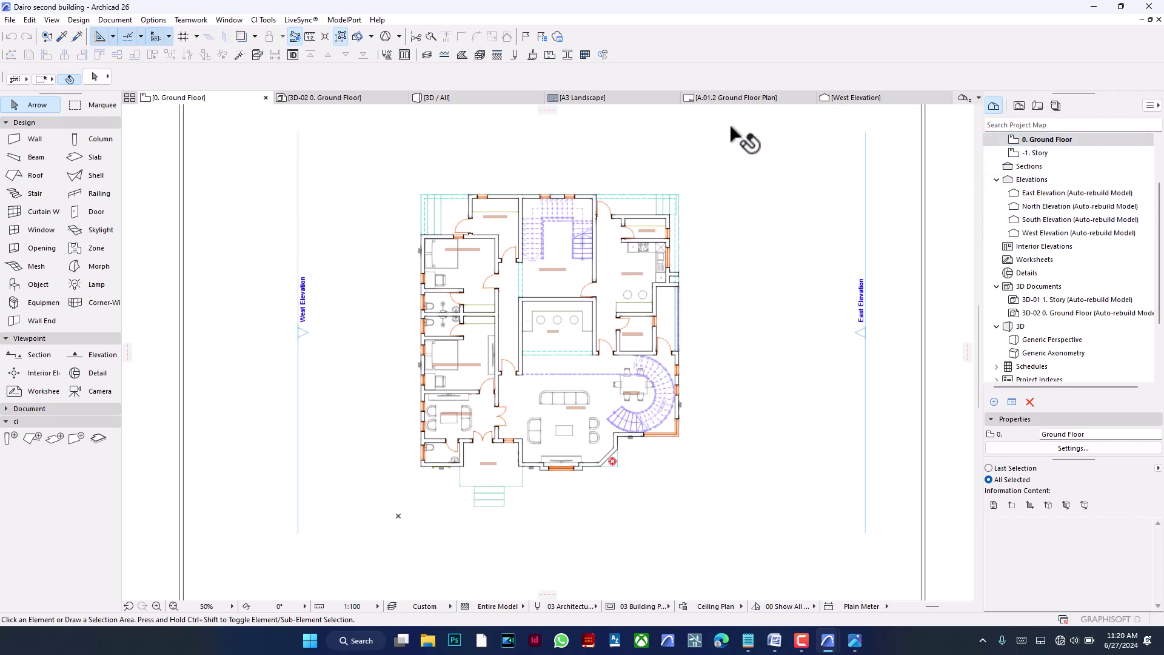
{"action": "scroll", "coordinate": [1073, 171], "scroll_direction": "up", "scroll_amount": 2}
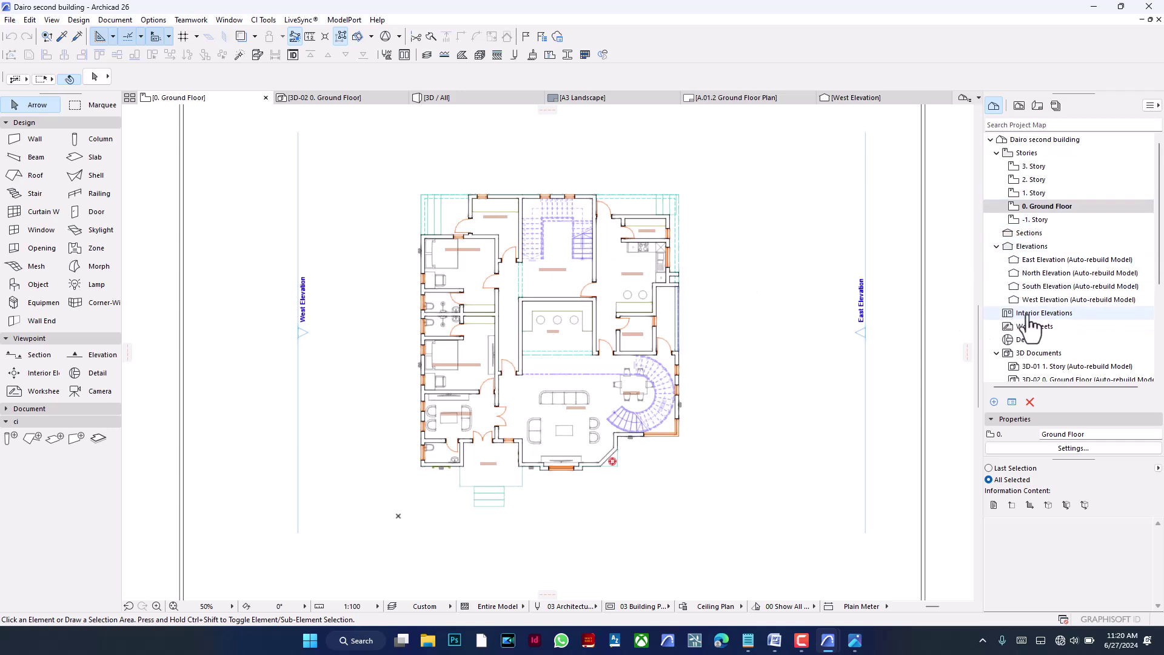
{"action": "scroll", "coordinate": [1068, 339], "scroll_direction": "down", "scroll_amount": 4}
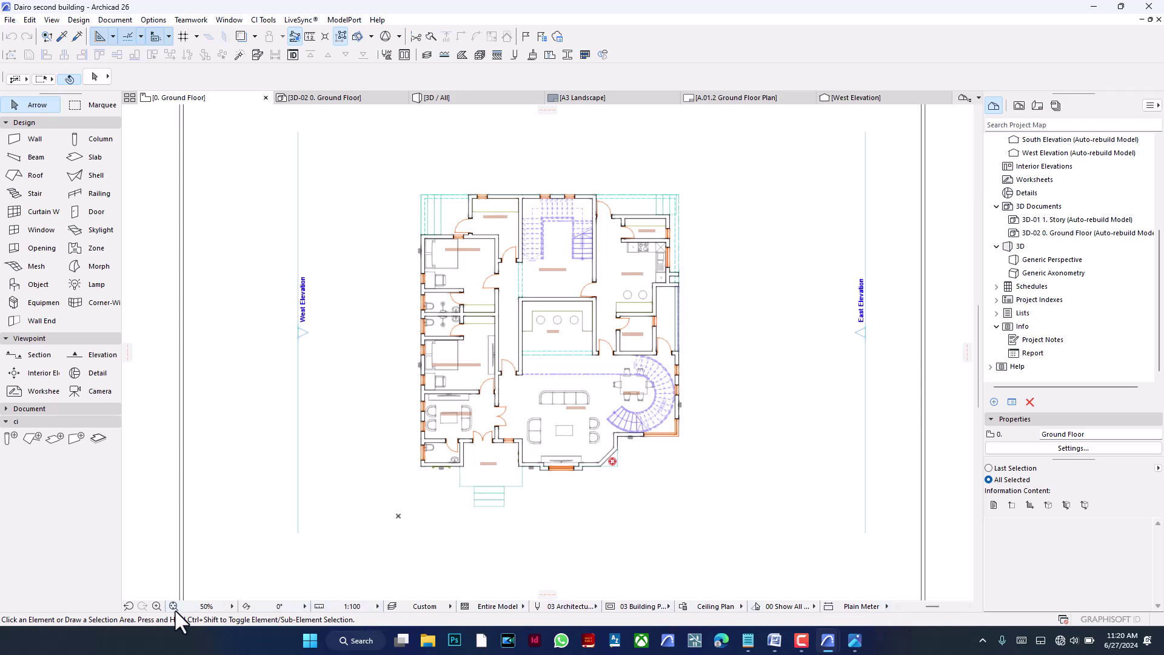
Set the floor plan's scale to 1:200 and inspect the room labels around the visitor bedroom.
{"action": "left_click", "coordinate": [365, 607]}
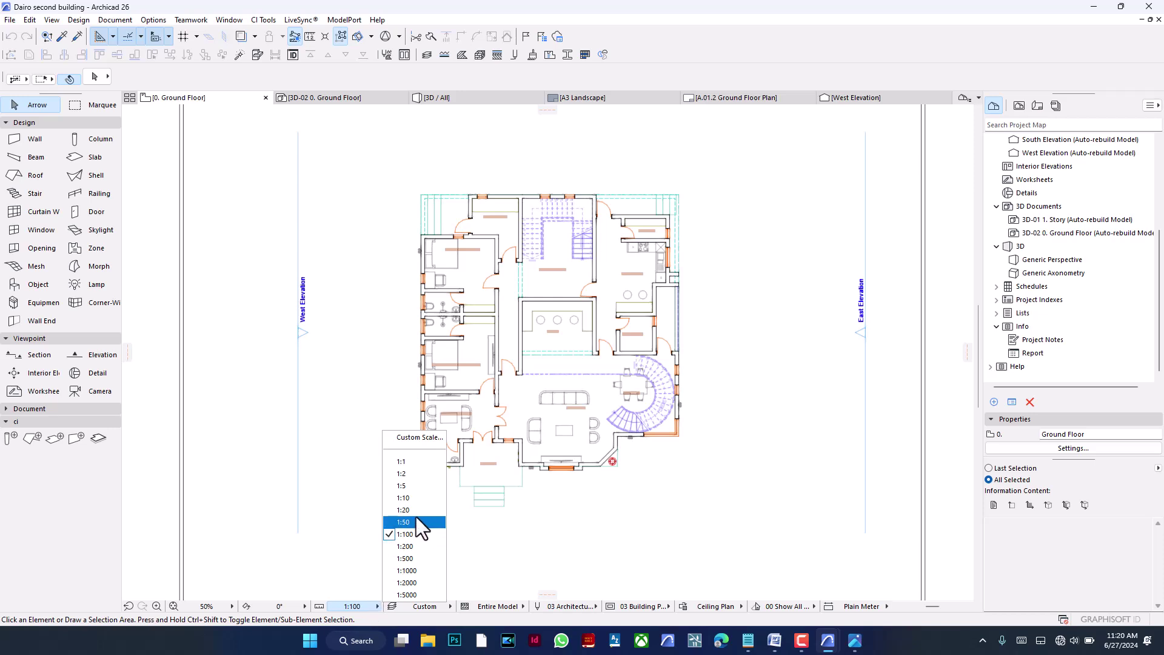
{"action": "left_click", "coordinate": [405, 546]}
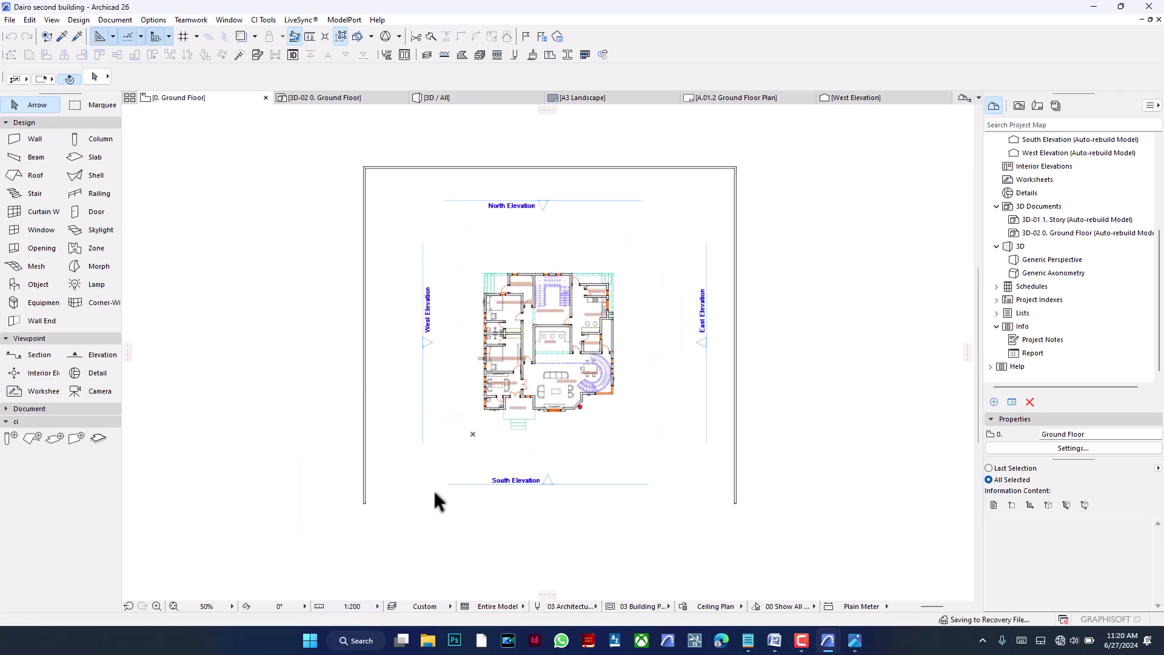
{"action": "scroll", "coordinate": [508, 391], "scroll_direction": "up", "scroll_amount": 3}
{"action": "scroll", "coordinate": [517, 343], "scroll_direction": "up", "scroll_amount": 9}
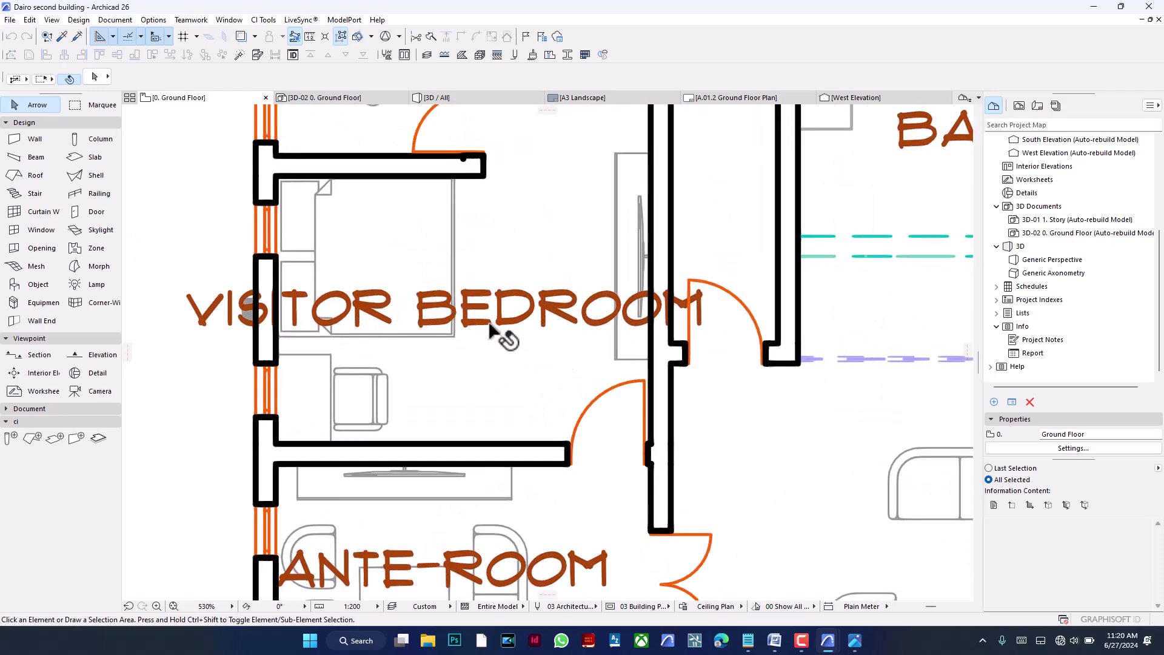
{"action": "scroll", "coordinate": [492, 330], "scroll_direction": "down", "scroll_amount": 5}
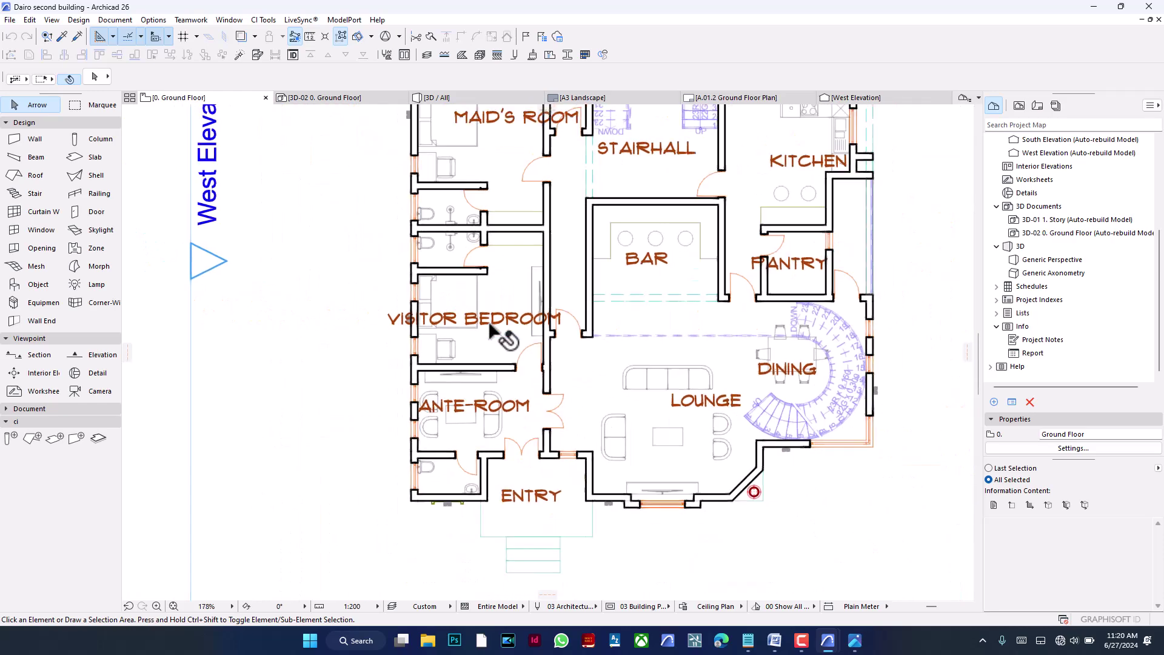
Set the floor plan's scale back to 1:100 and check the room labels.
{"action": "left_click", "coordinate": [349, 607]}
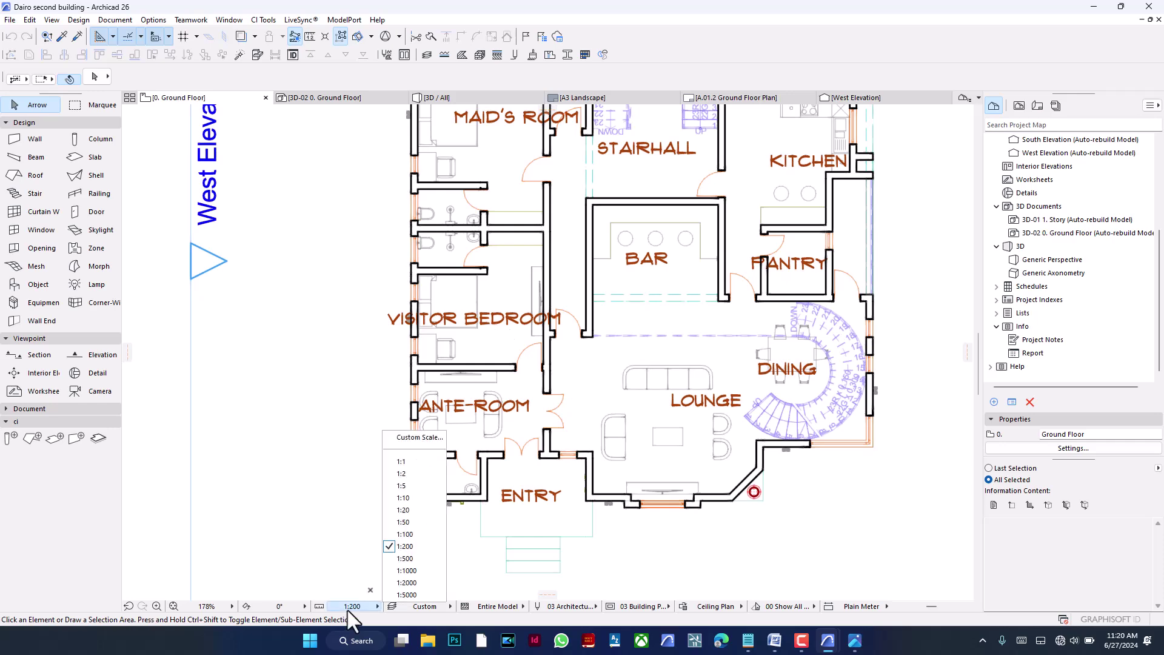
{"action": "left_click", "coordinate": [412, 537]}
{"action": "scroll", "coordinate": [451, 420], "scroll_direction": "down", "scroll_amount": 3}
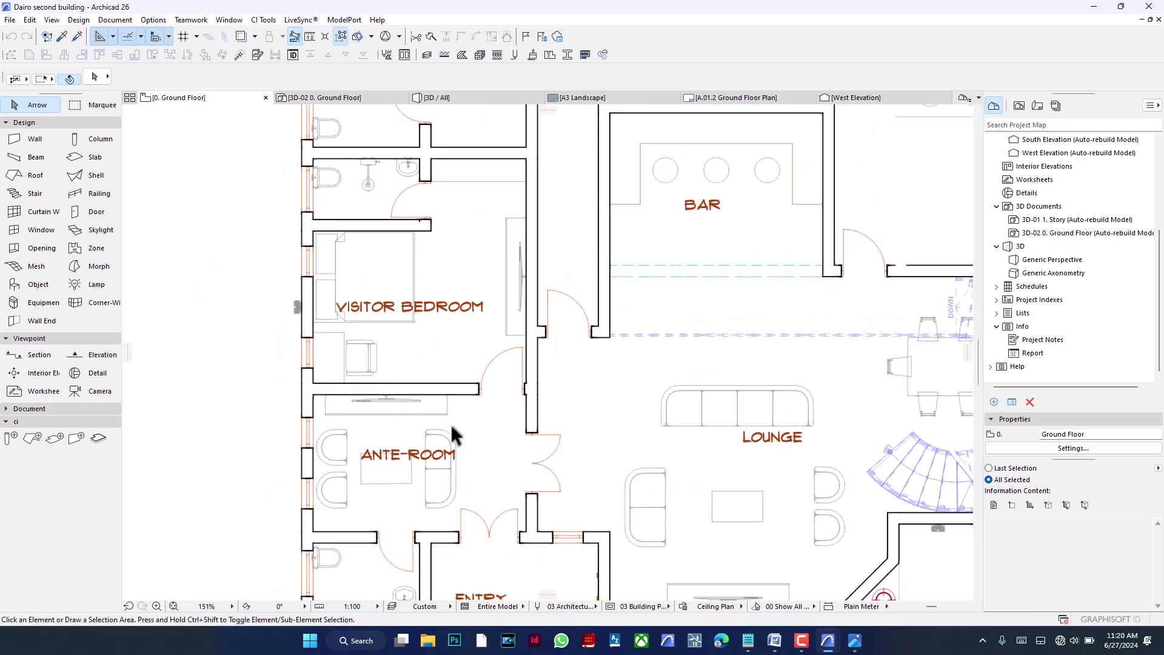
Review the available layer combinations without choosing one, and view the furnished ground floor plan as a whole and up close.
{"action": "left_click", "coordinate": [428, 605]}
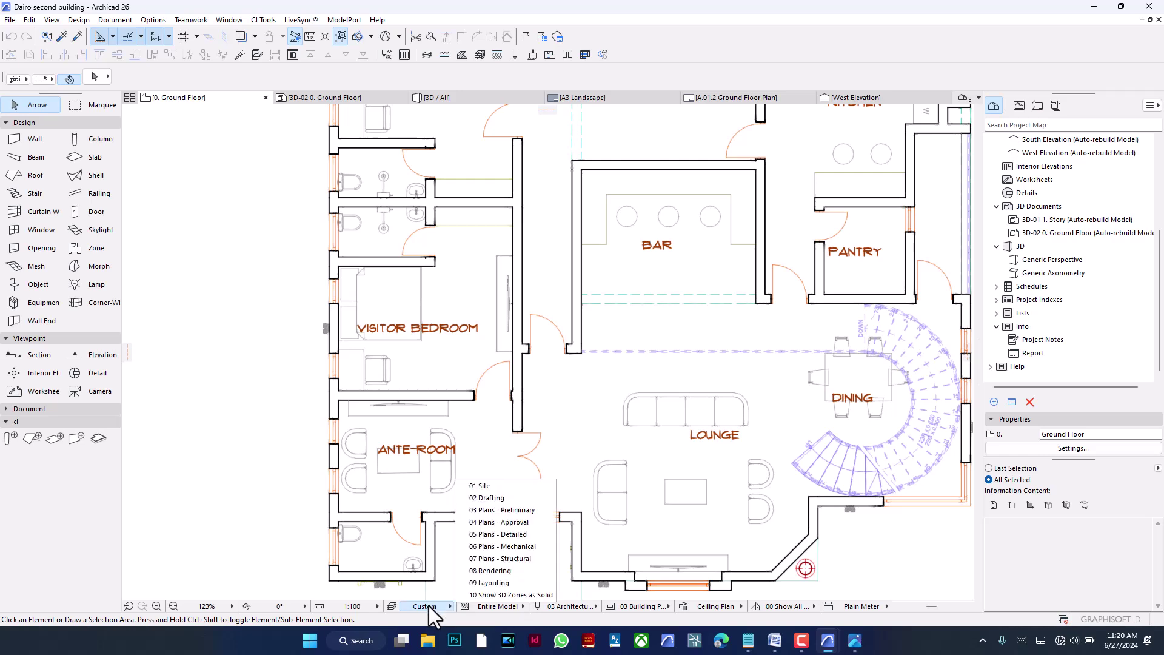
{"action": "left_click", "coordinate": [220, 499]}
{"action": "scroll", "coordinate": [479, 385], "scroll_direction": "down", "scroll_amount": 7}
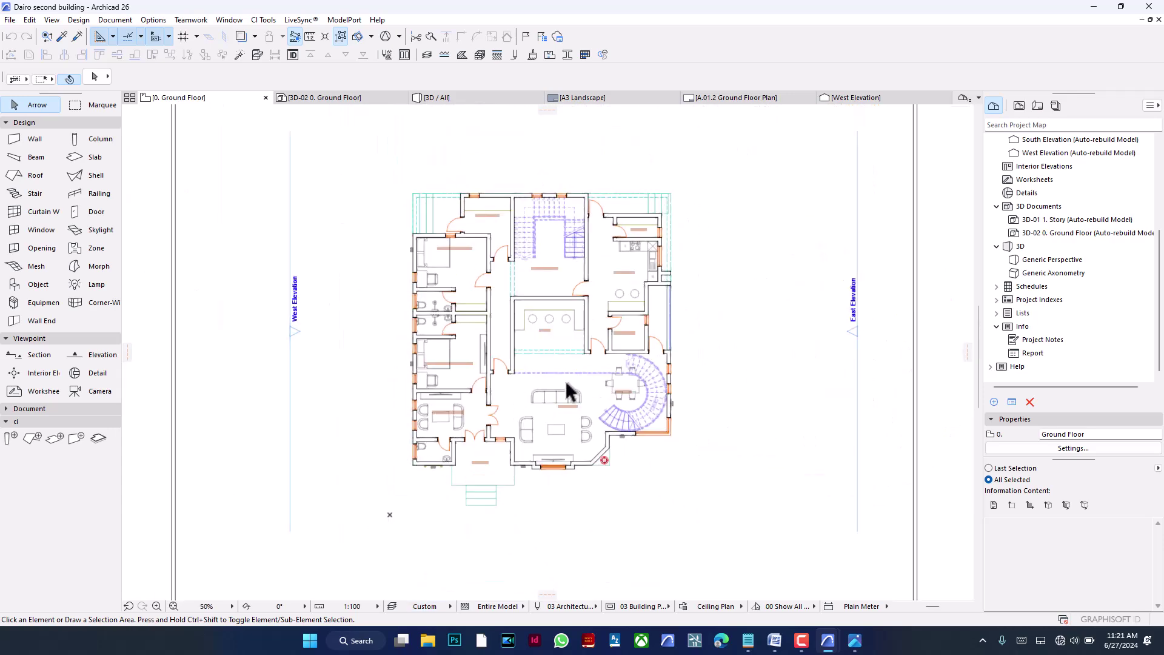
{"action": "scroll", "coordinate": [570, 391], "scroll_direction": "up", "scroll_amount": 3}
{"action": "middle_click_drag", "start_coordinate": [573, 394], "coordinate": [565, 426]}
{"action": "scroll", "coordinate": [565, 425], "scroll_direction": "up", "scroll_amount": 2}
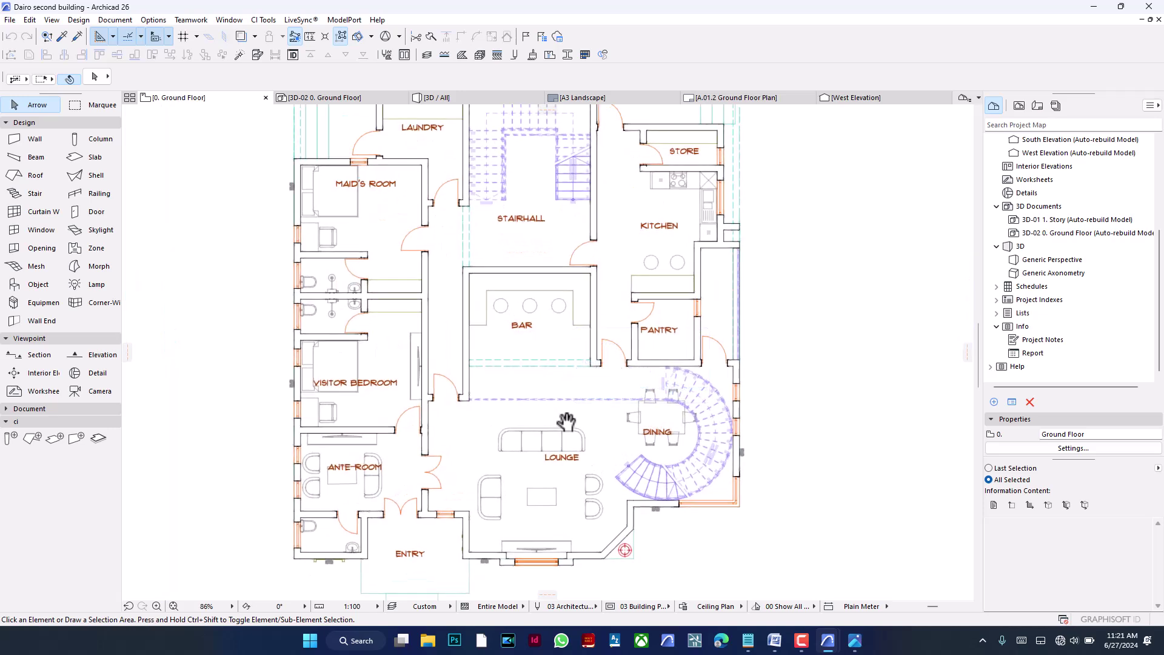
{"action": "scroll", "coordinate": [566, 423], "scroll_direction": "down", "scroll_amount": 2}
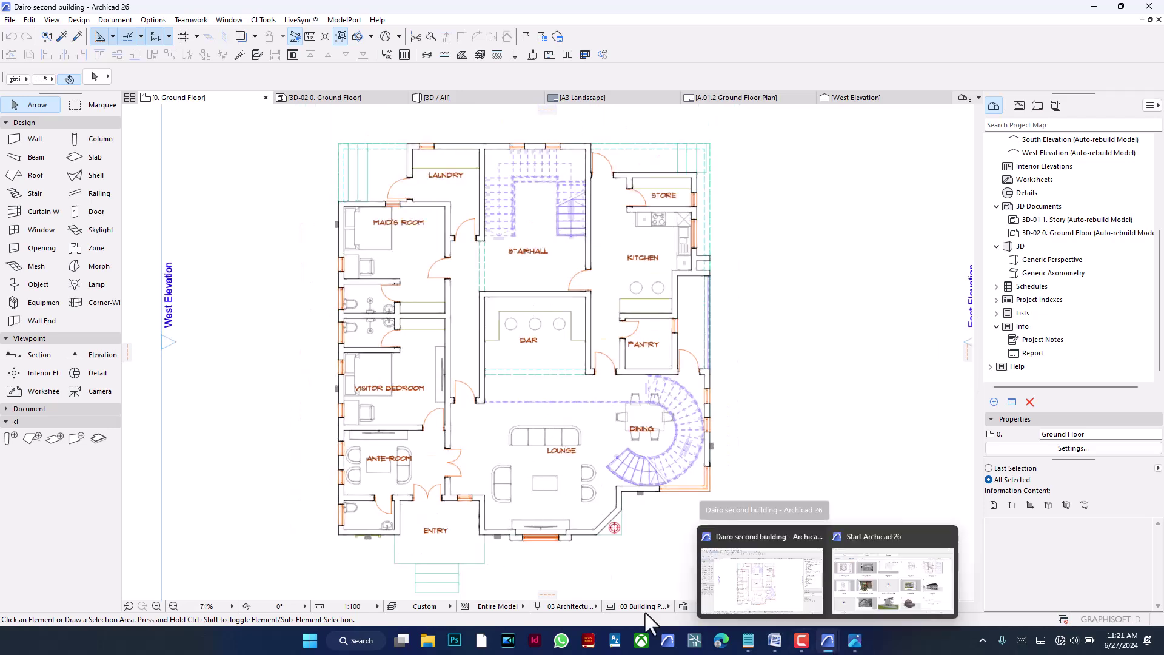
Find the Interior - Furniture layer in the model view layers using "fur", hide it, and check the plan.
{"action": "left_click", "coordinate": [391, 606]}
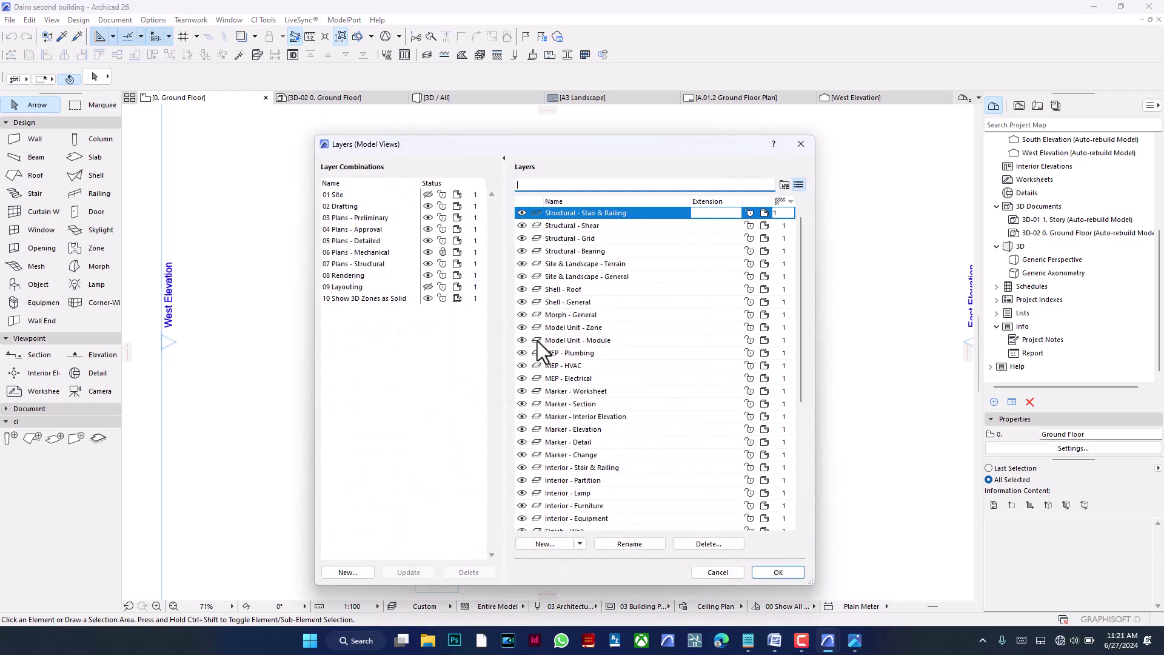
{"action": "type", "text": "fur"}
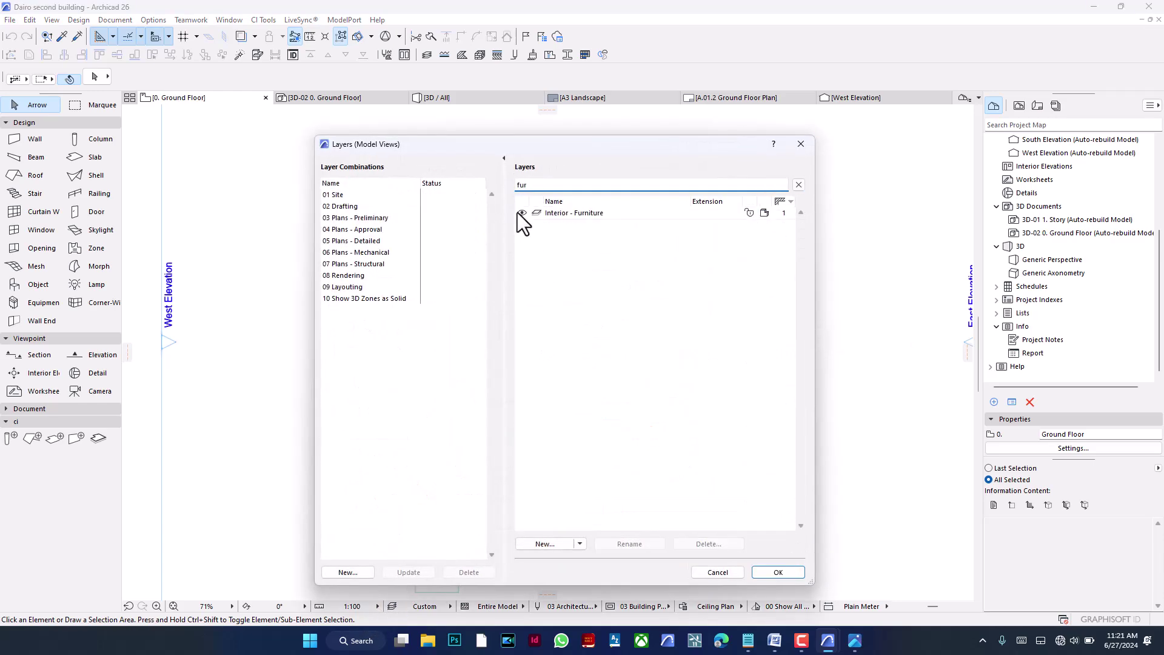
{"action": "left_click", "coordinate": [522, 213]}
{"action": "left_click", "coordinate": [768, 573]}
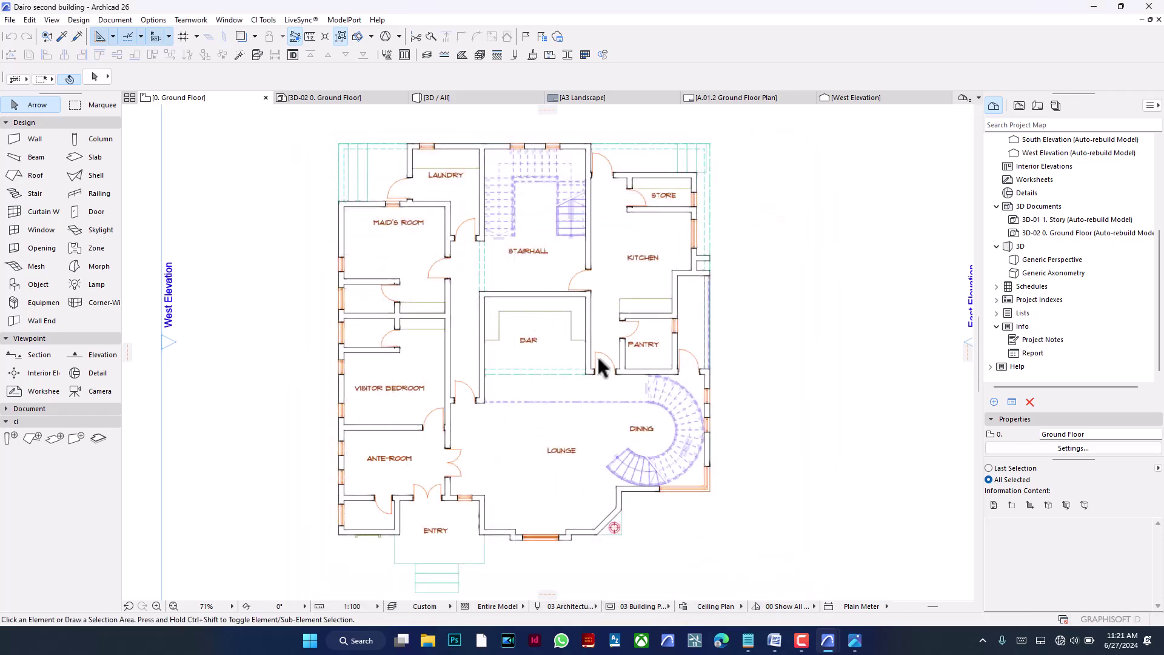
{"action": "scroll", "coordinate": [562, 325], "scroll_direction": "up", "scroll_amount": 3}
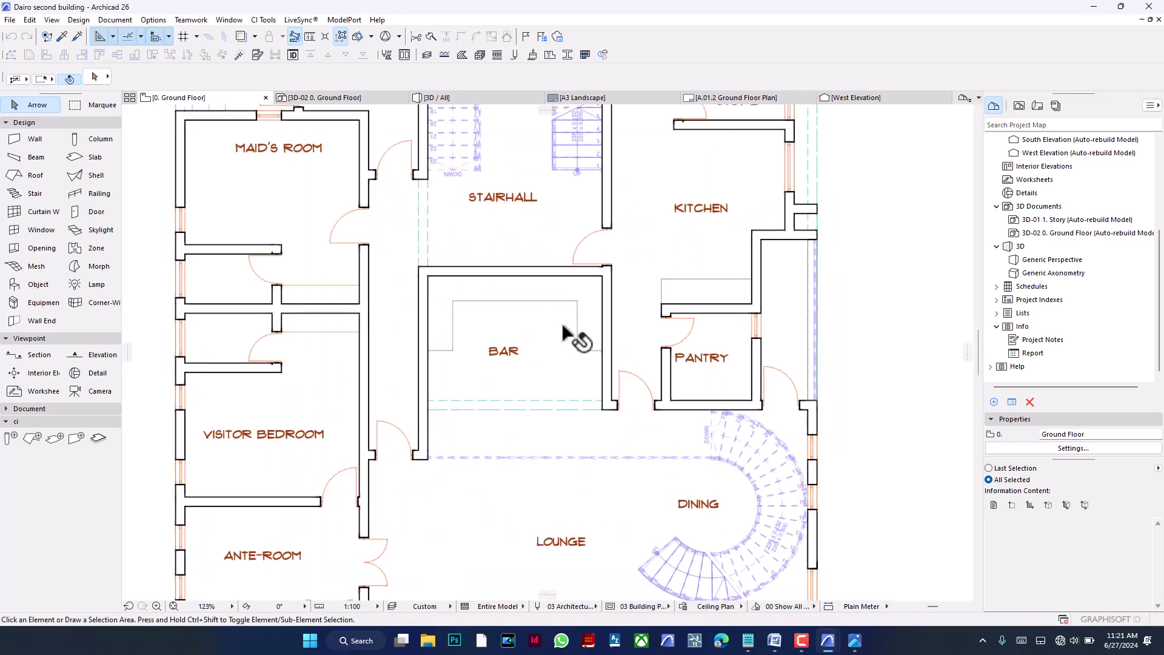
Review the partial structure display options for the whole ground floor plan without choosing another one.
{"action": "scroll", "coordinate": [563, 333], "scroll_direction": "down", "scroll_amount": 3}
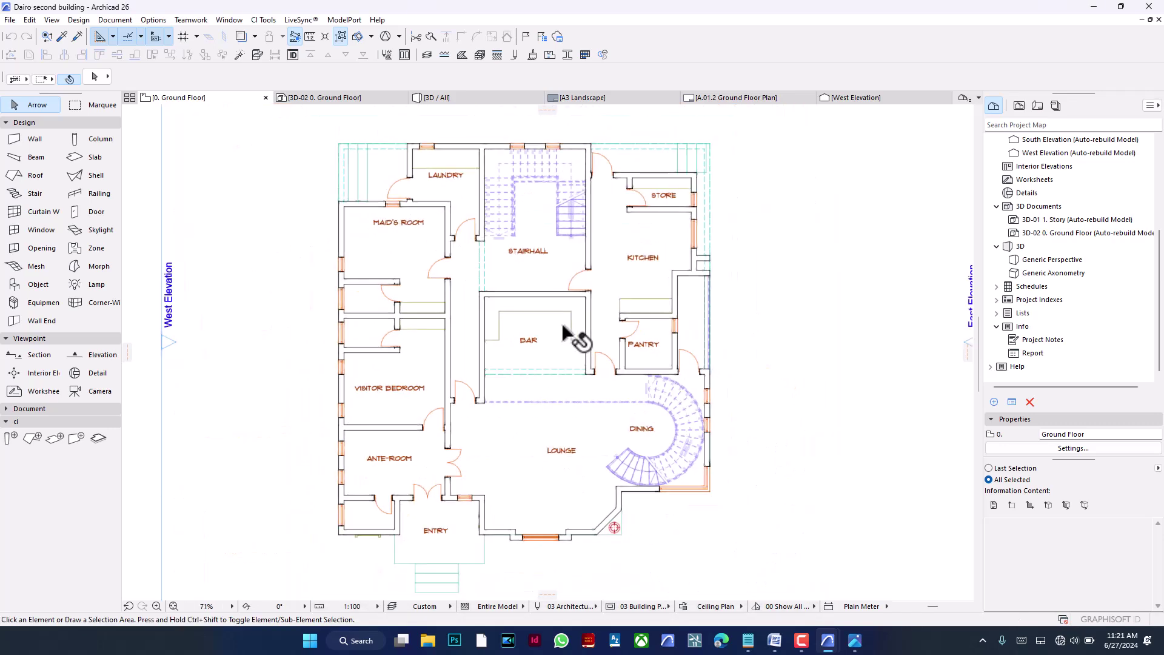
{"action": "left_click", "coordinate": [497, 606]}
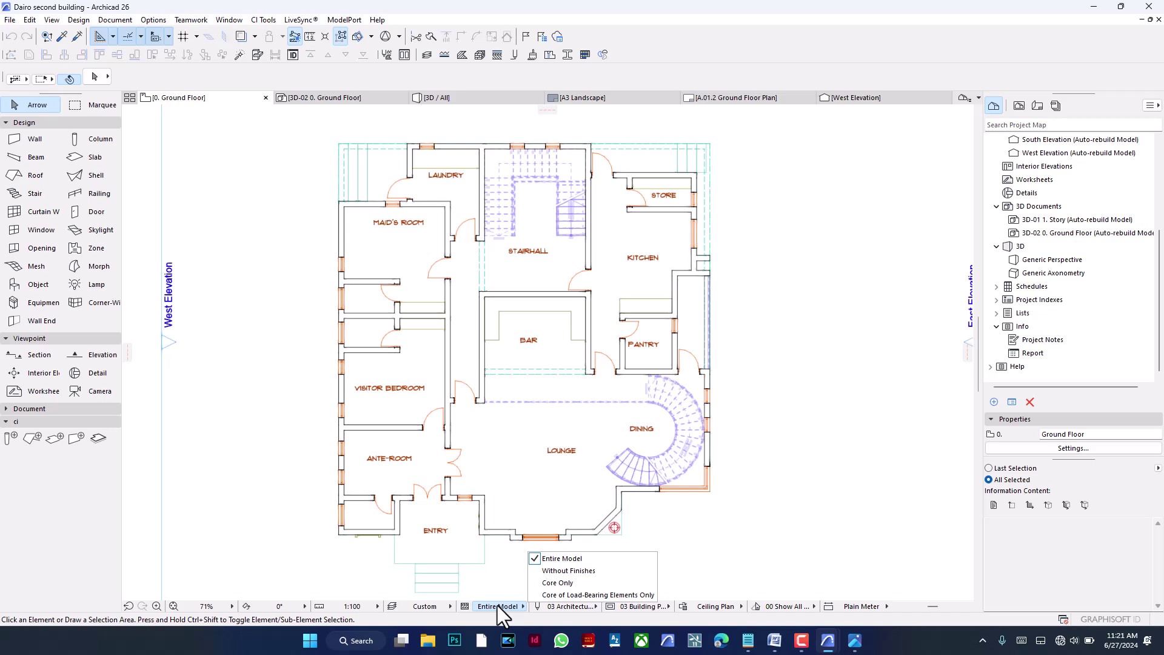
{"action": "left_click", "coordinate": [691, 557]}
Set the floor plan's pen set to 07 Mechanical and inspect the lounge and dining area up close.
{"action": "left_click", "coordinate": [571, 606]}
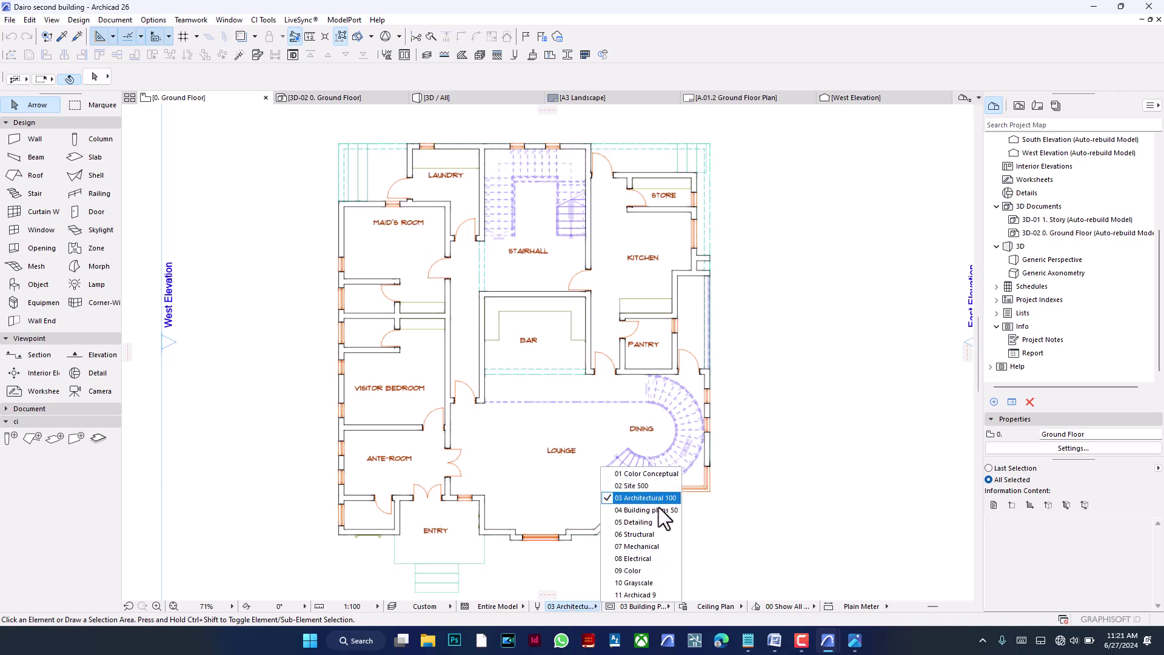
{"action": "left_click", "coordinate": [641, 549]}
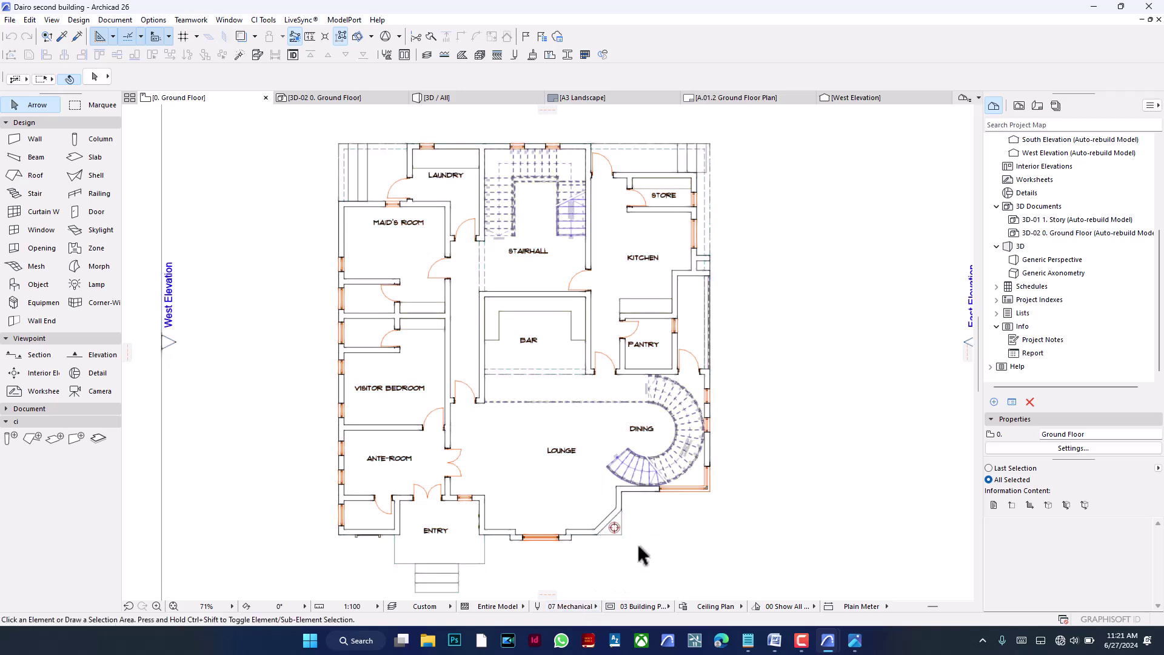
{"action": "scroll", "coordinate": [543, 437], "scroll_direction": "up", "scroll_amount": 3}
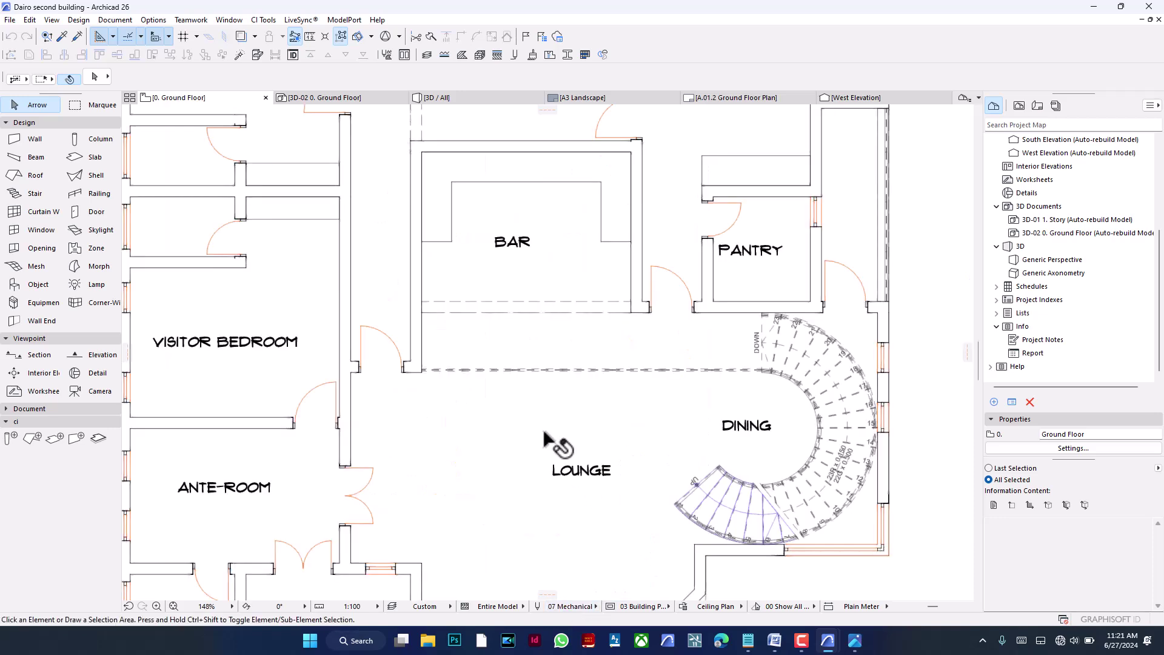
Try the 09 Color and 11 Archicad 9 pen sets on the ground floor plan.
{"action": "left_click", "coordinate": [571, 607]}
{"action": "left_click", "coordinate": [627, 569]}
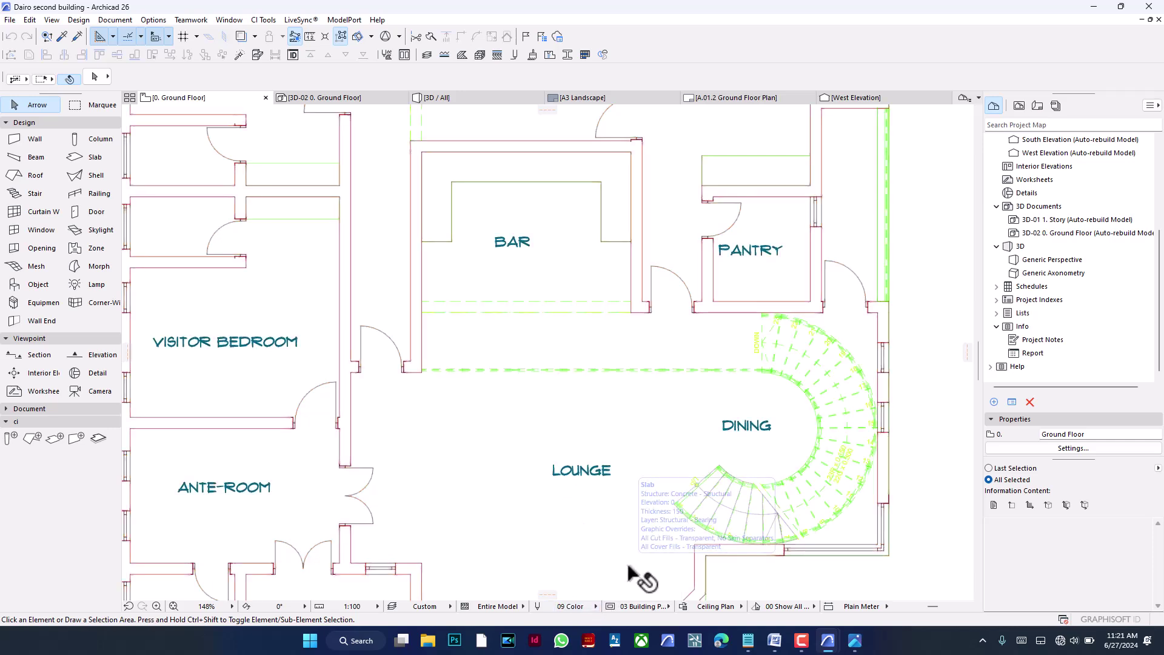
{"action": "left_click", "coordinate": [577, 607]}
{"action": "left_click", "coordinate": [626, 596]}
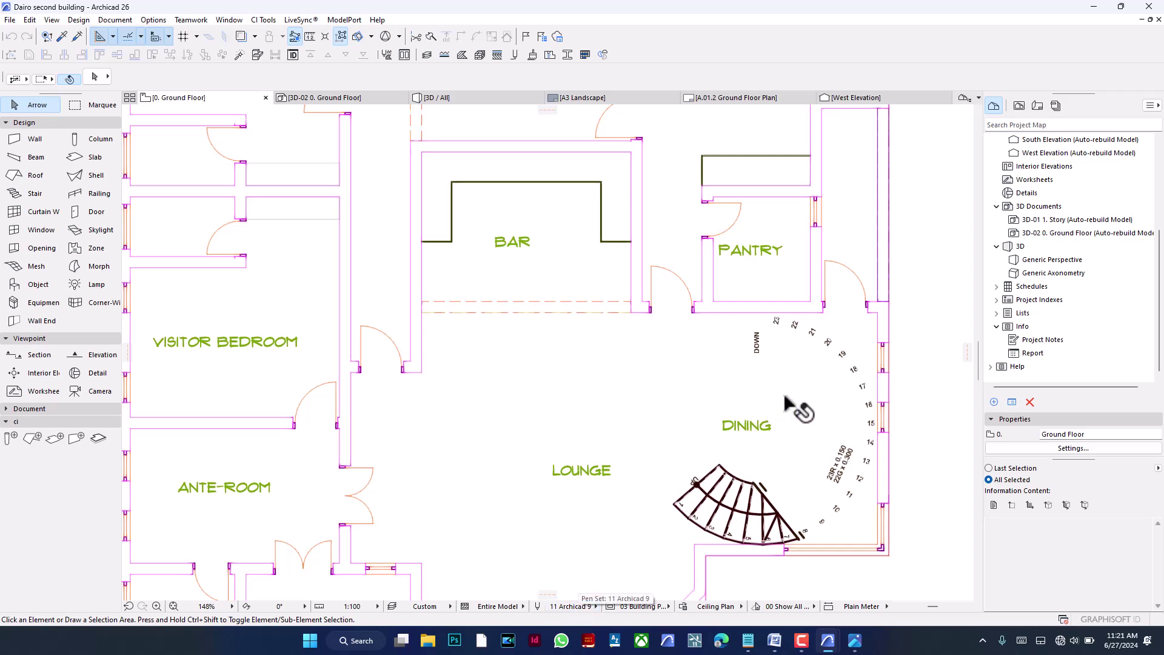
Select the railing and the curved stair beside the dining area to check them, and clear the selection.
{"action": "left_click", "coordinate": [806, 391]}
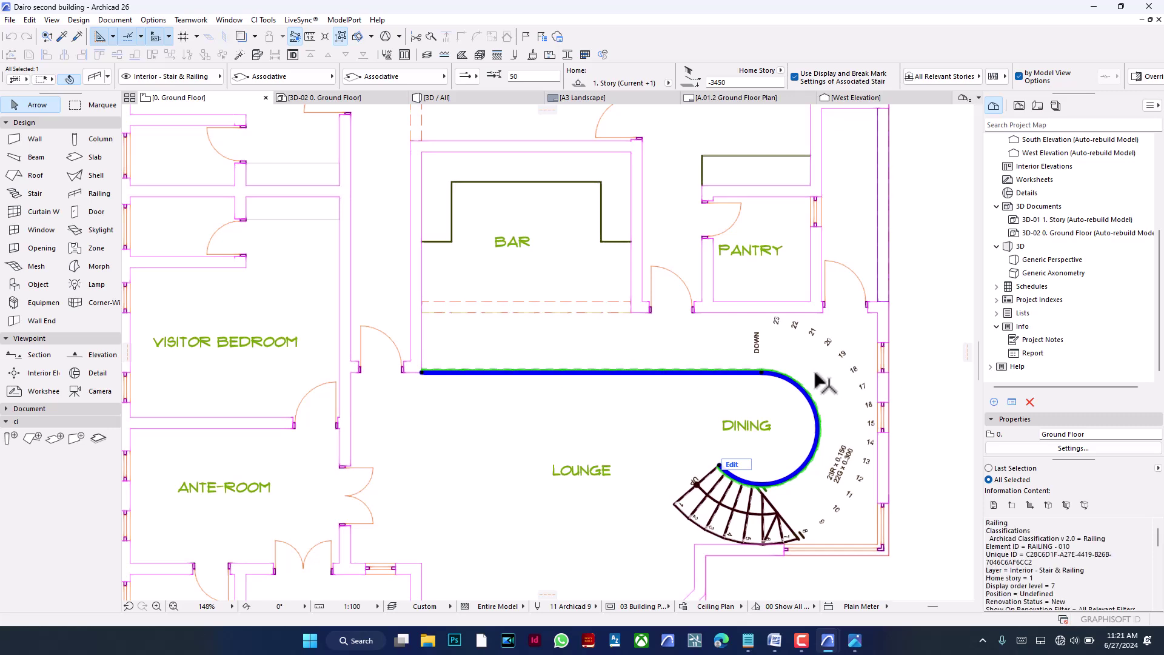
{"action": "left_click", "coordinate": [827, 376]}
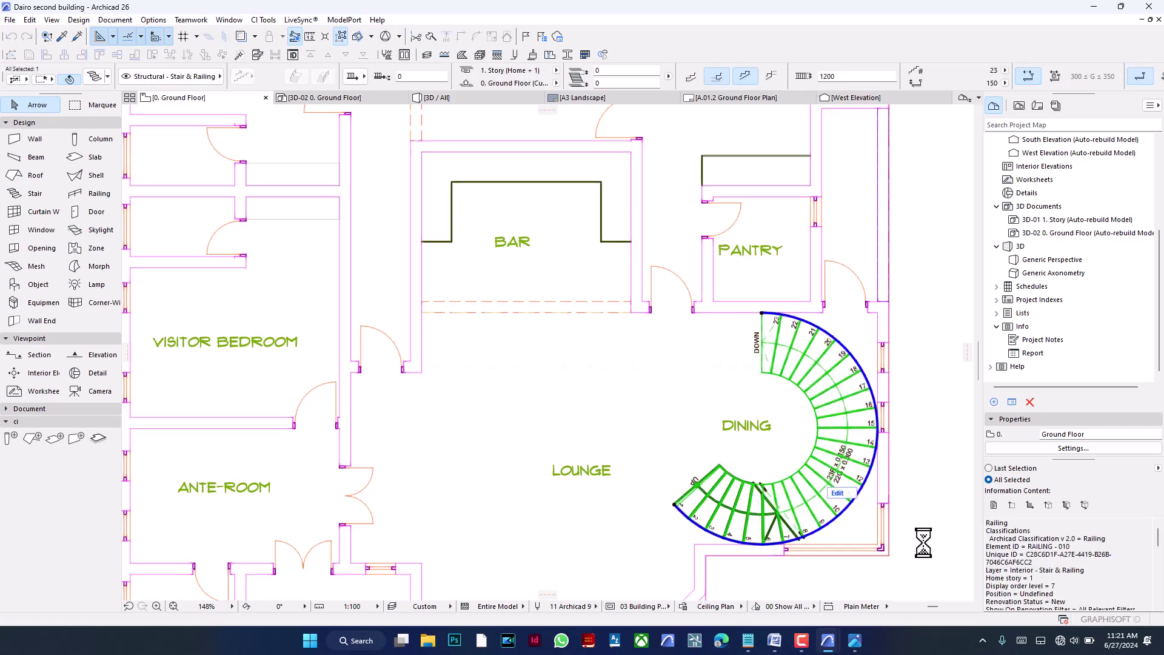
{"action": "key", "text": "Delete"}
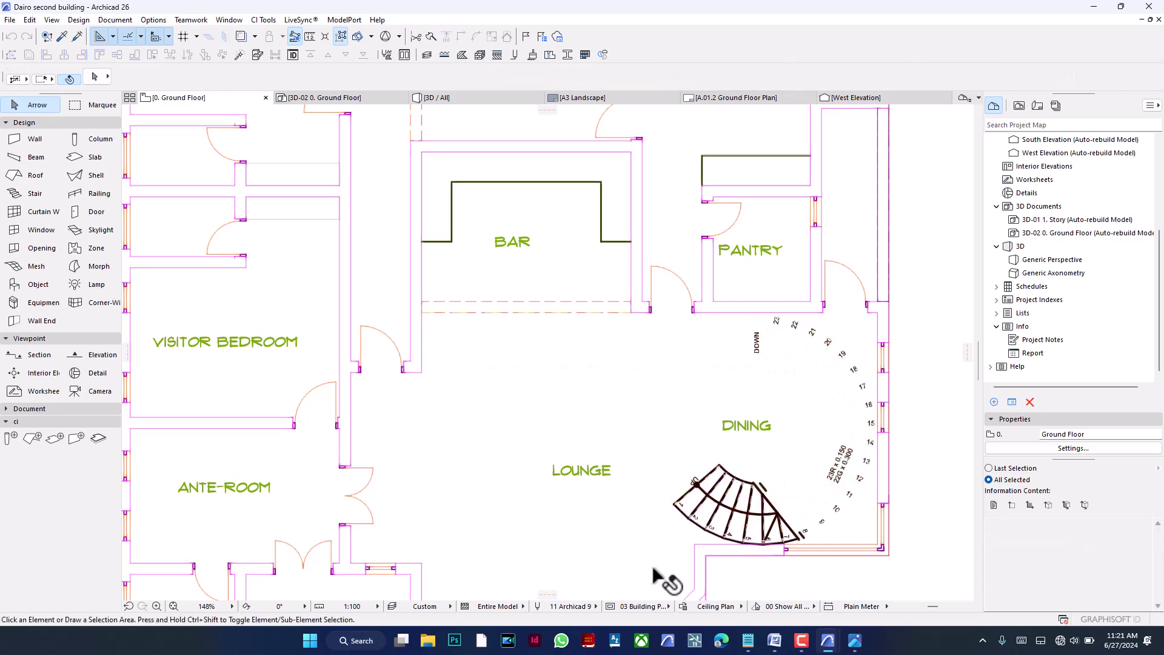
Set the pen set back to 03 Architectural 100 and view the whole ground floor plan.
{"action": "left_click", "coordinate": [573, 606]}
{"action": "left_click", "coordinate": [636, 497]}
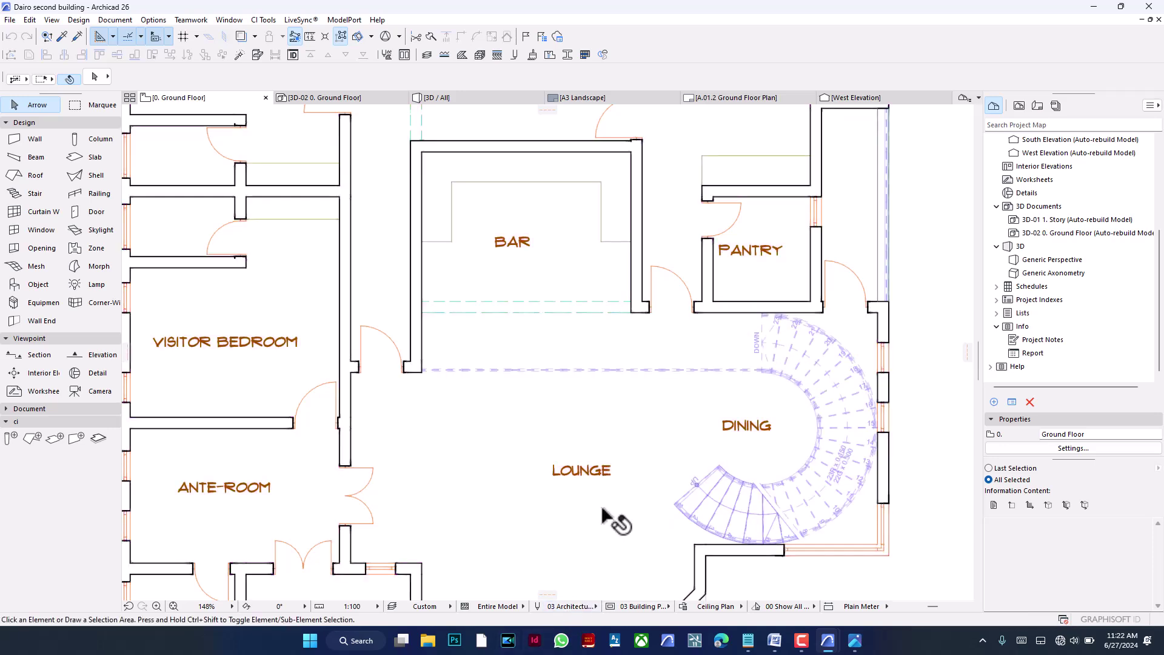
{"action": "scroll", "coordinate": [553, 449], "scroll_direction": "down", "scroll_amount": 3}
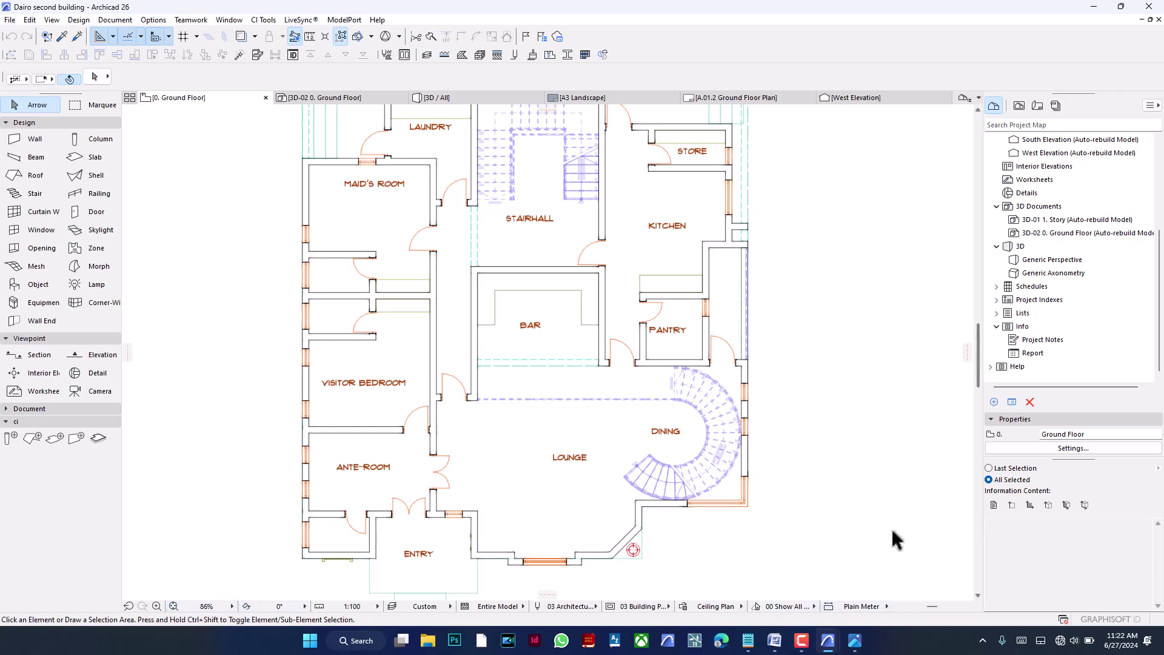
{"action": "scroll", "coordinate": [673, 524], "scroll_direction": "down", "scroll_amount": 2}
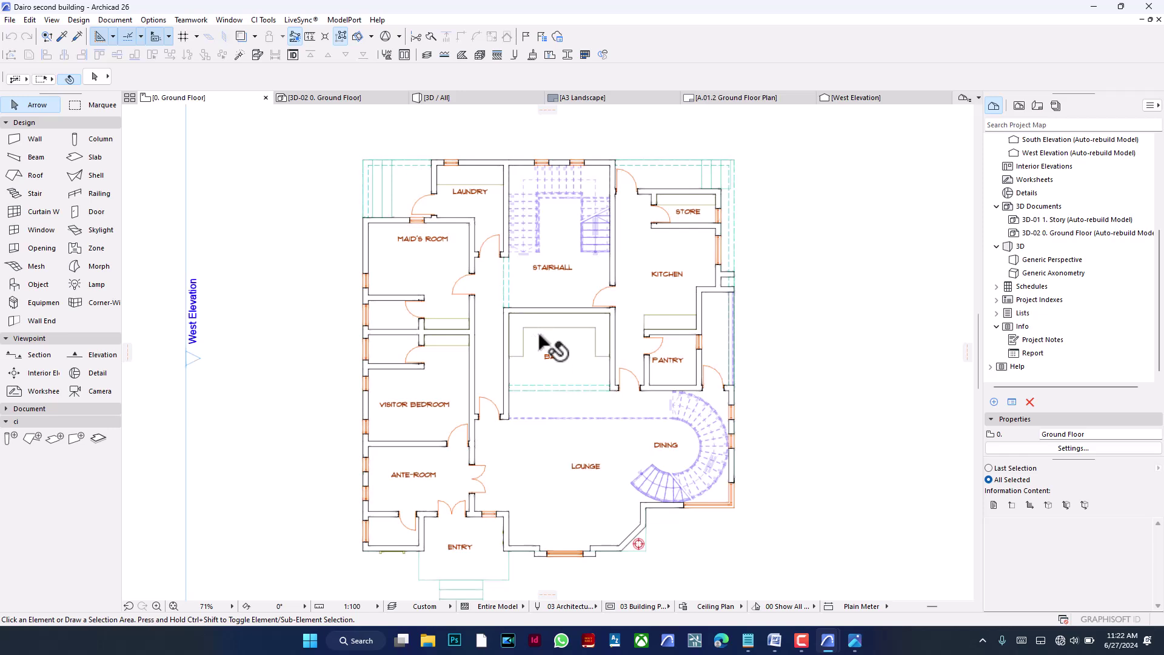
{"action": "scroll", "coordinate": [545, 340], "scroll_direction": "up", "scroll_amount": 2}
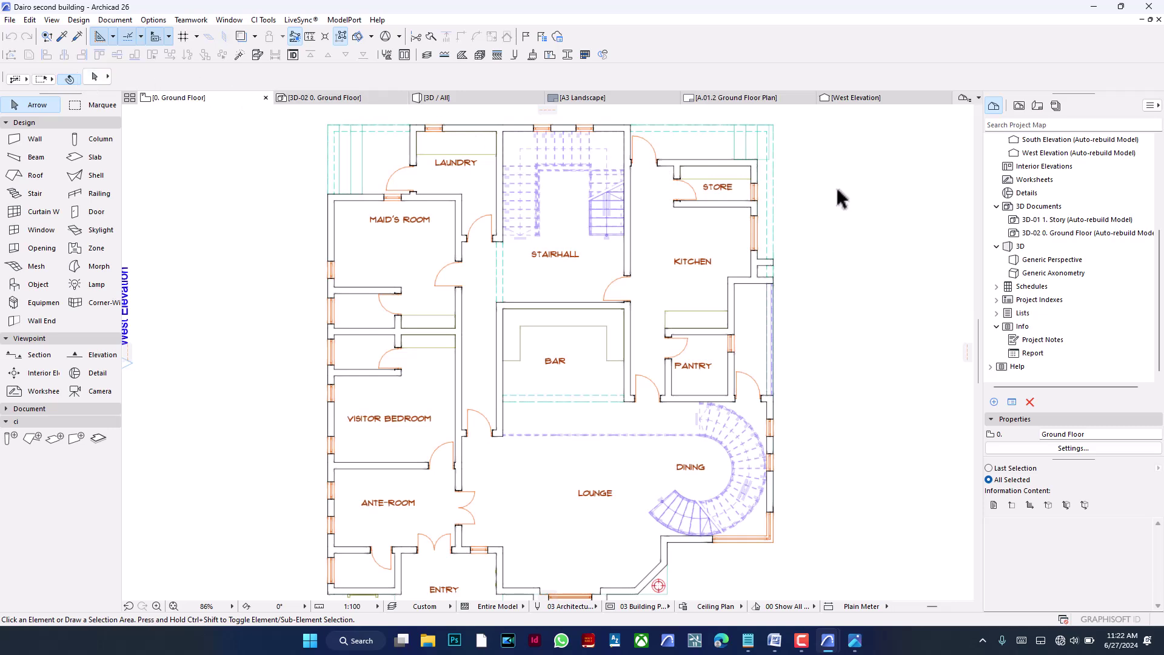
Try the Garamond font and bold style on the Visitor Bedroom label, and undo both text changes.
{"action": "left_click", "coordinate": [386, 418]}
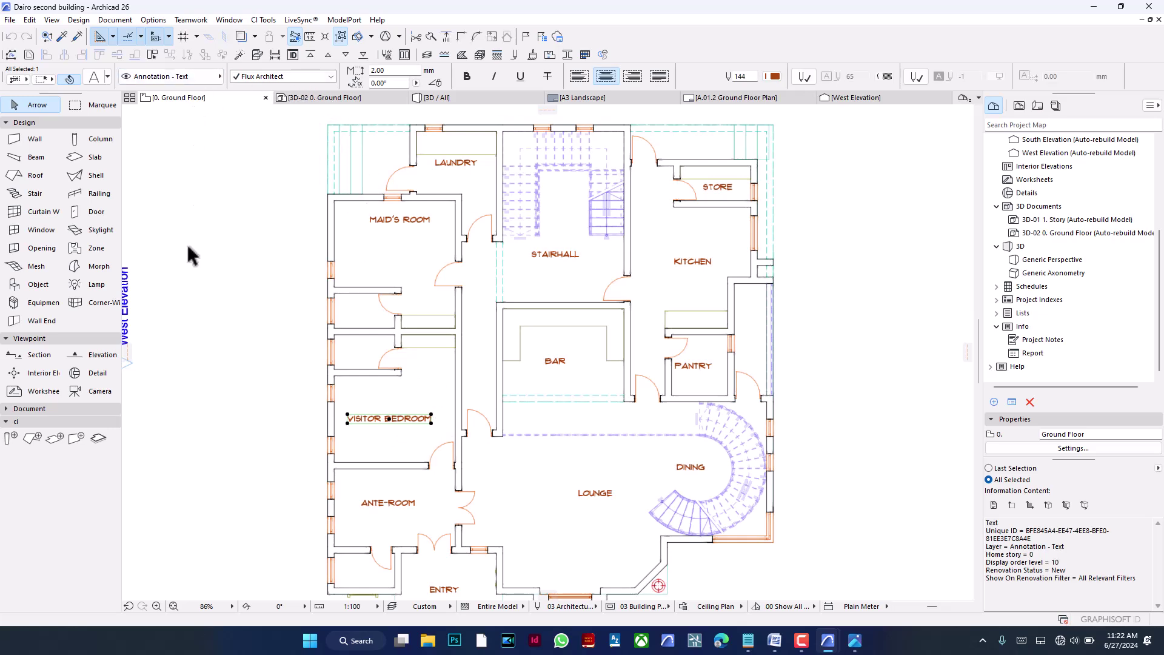
{"action": "left_click", "coordinate": [281, 77]}
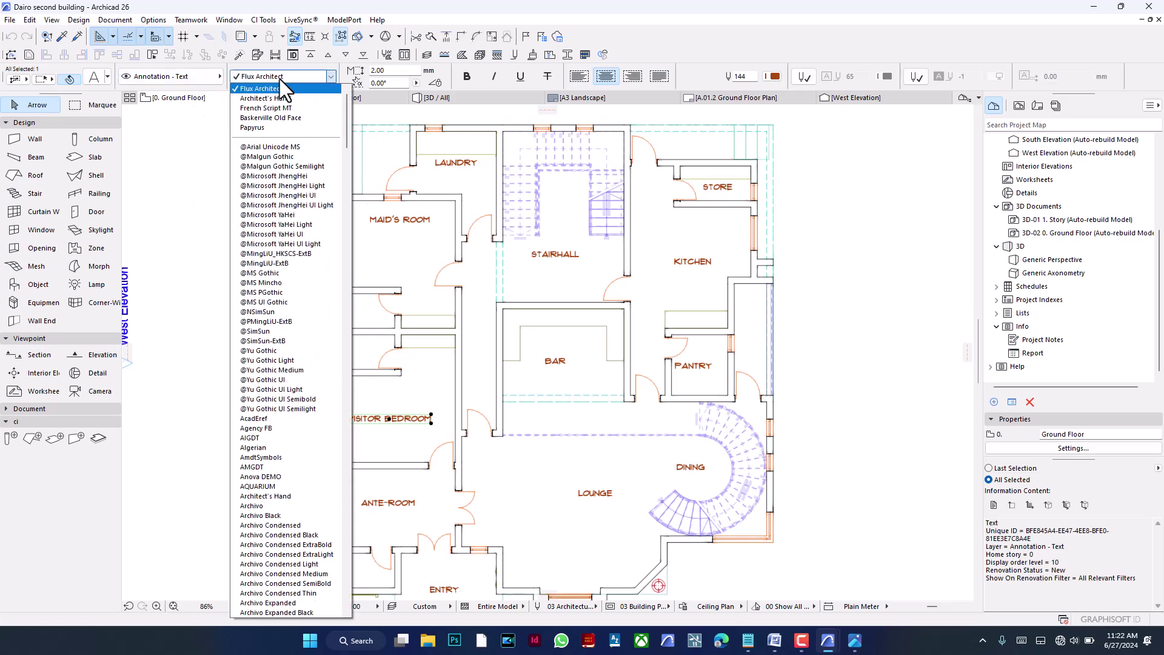
{"action": "left_click_drag", "start_coordinate": [345, 118], "coordinate": [344, 307]}
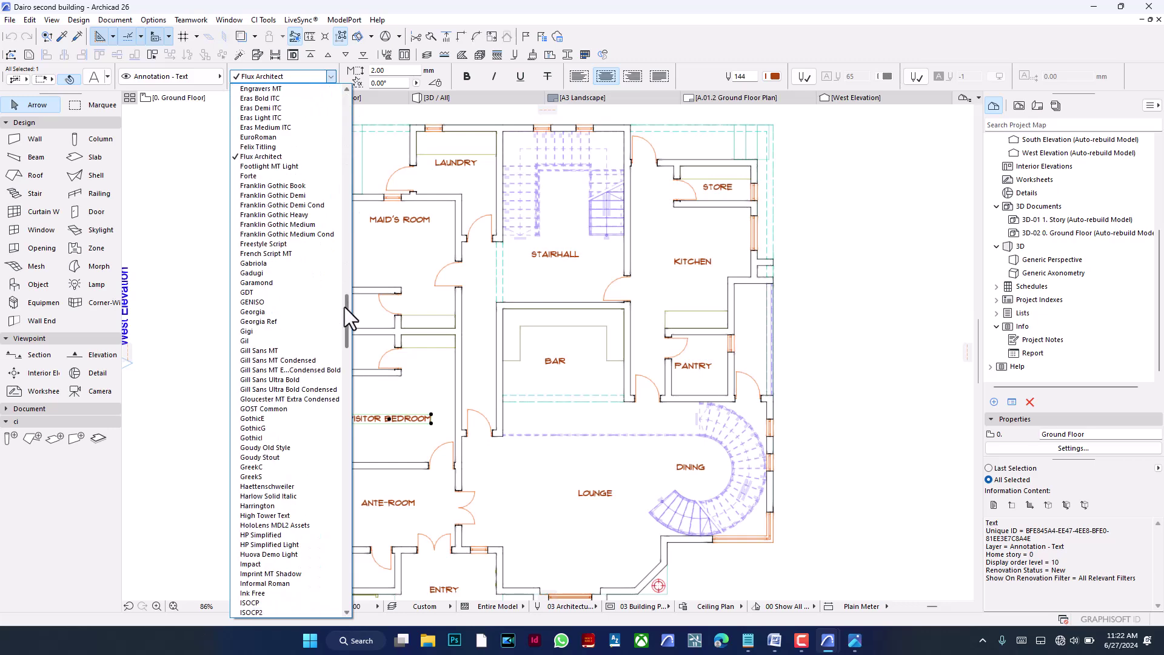
{"action": "left_click", "coordinate": [268, 281]}
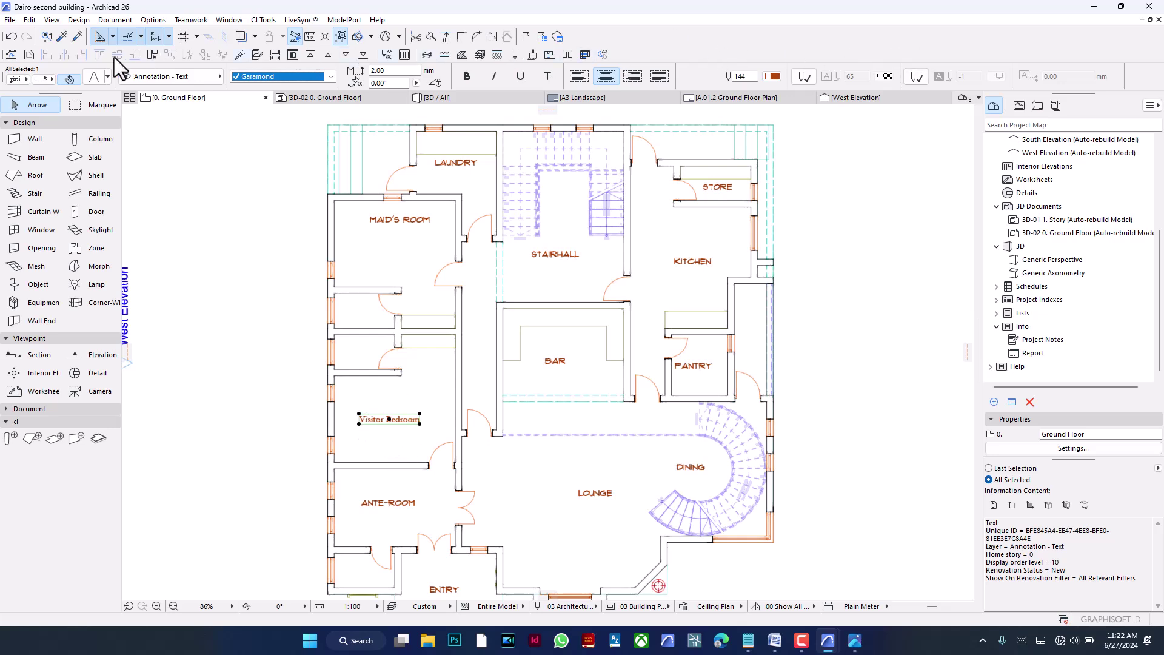
{"action": "left_click", "coordinate": [466, 75]}
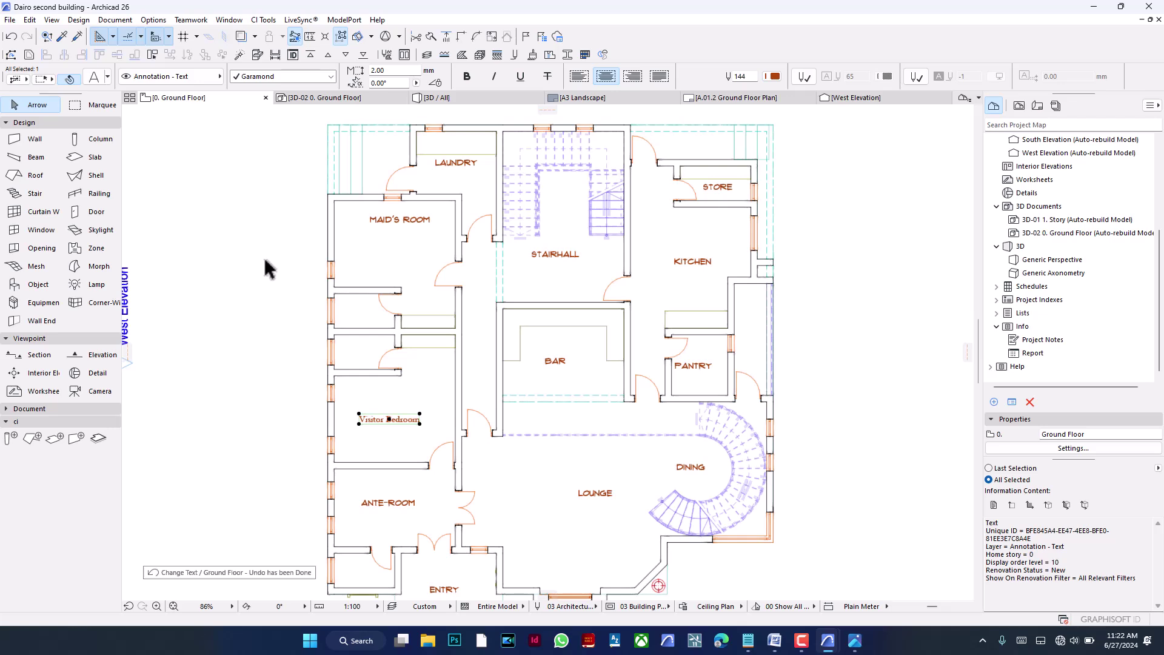
{"action": "key", "text": "ctrl+z"}
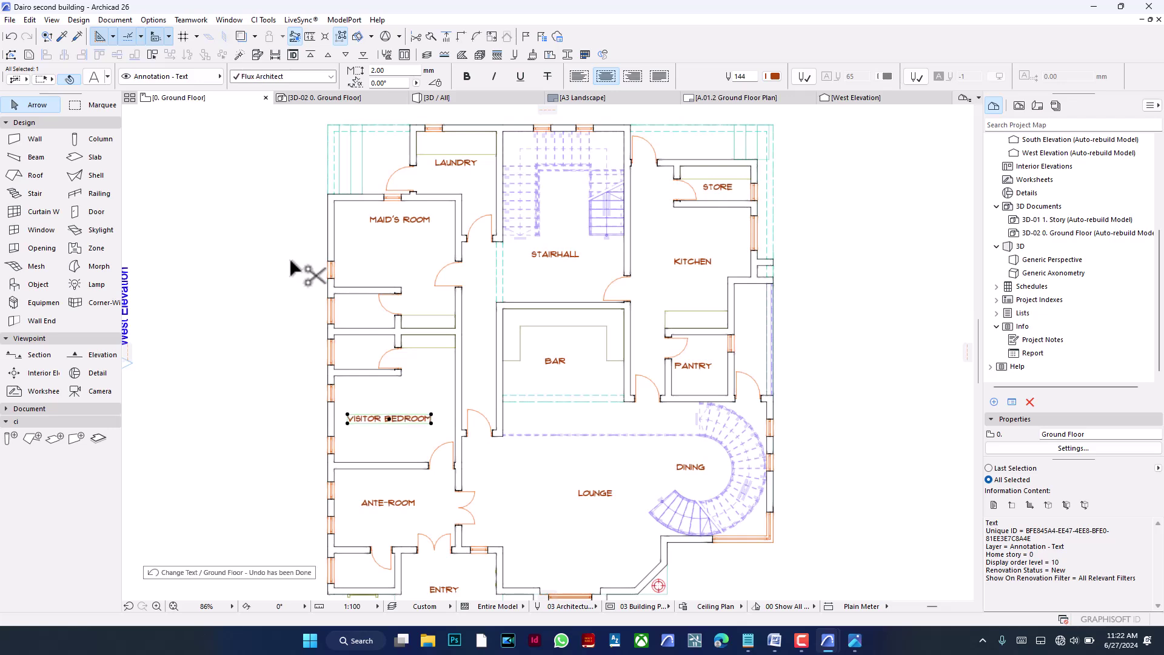
Turn on cover fills for the ground floor slab and choose Pavement 07 as its cover fill.
{"action": "left_click", "coordinate": [376, 149]}
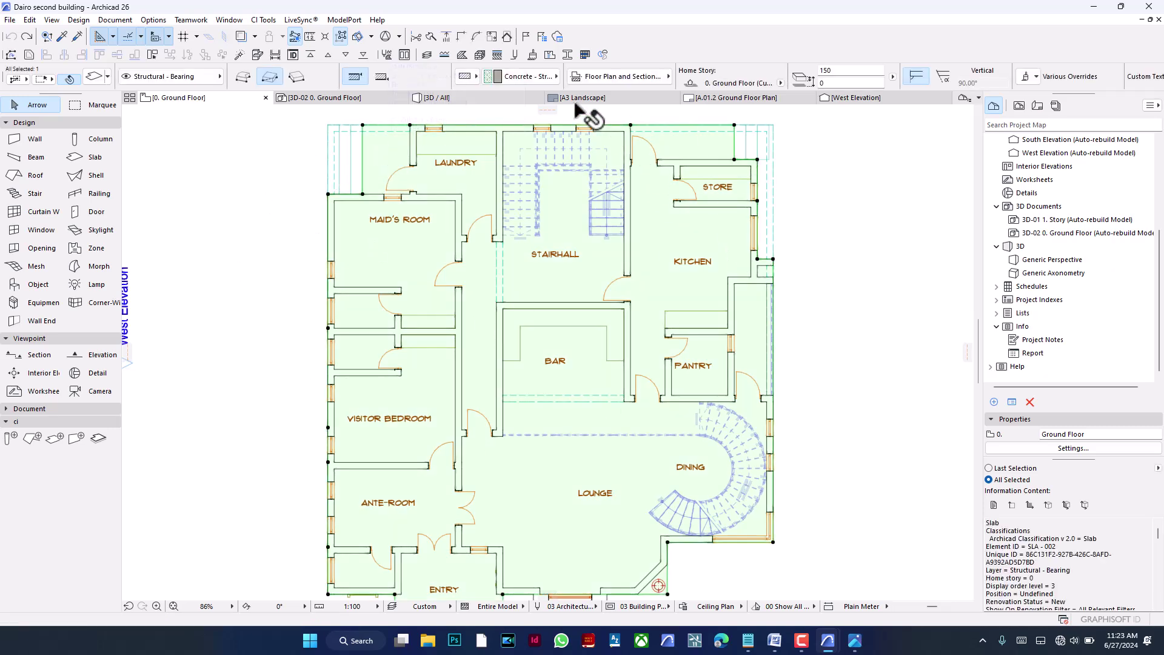
{"action": "left_click", "coordinate": [624, 75]}
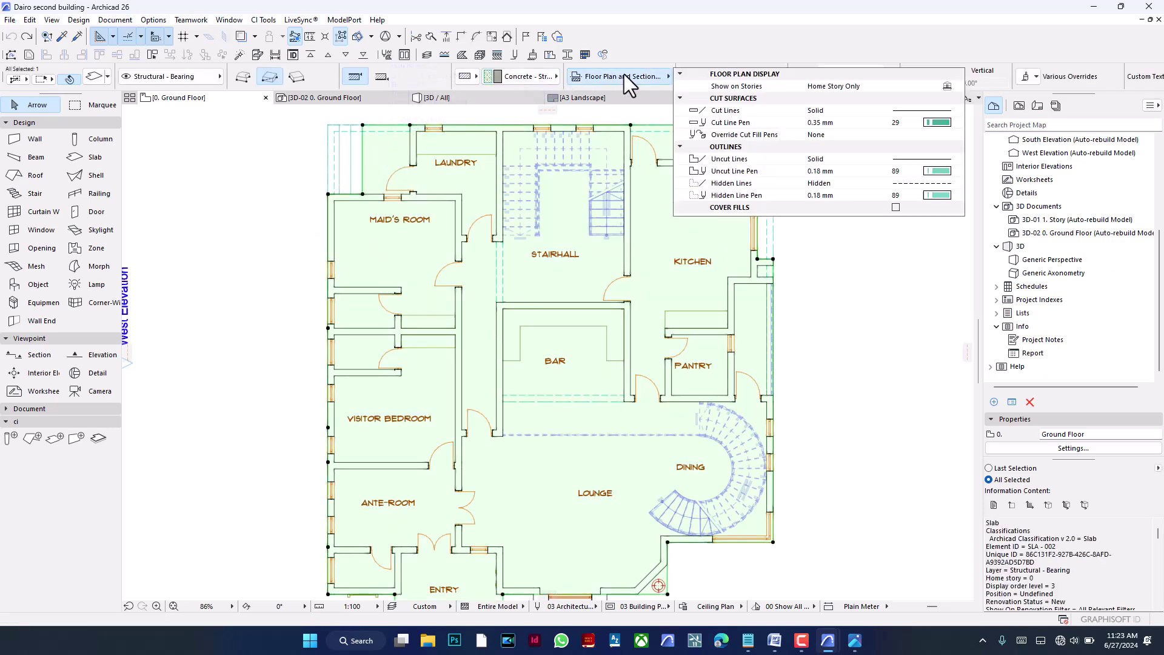
{"action": "left_click", "coordinate": [897, 208]}
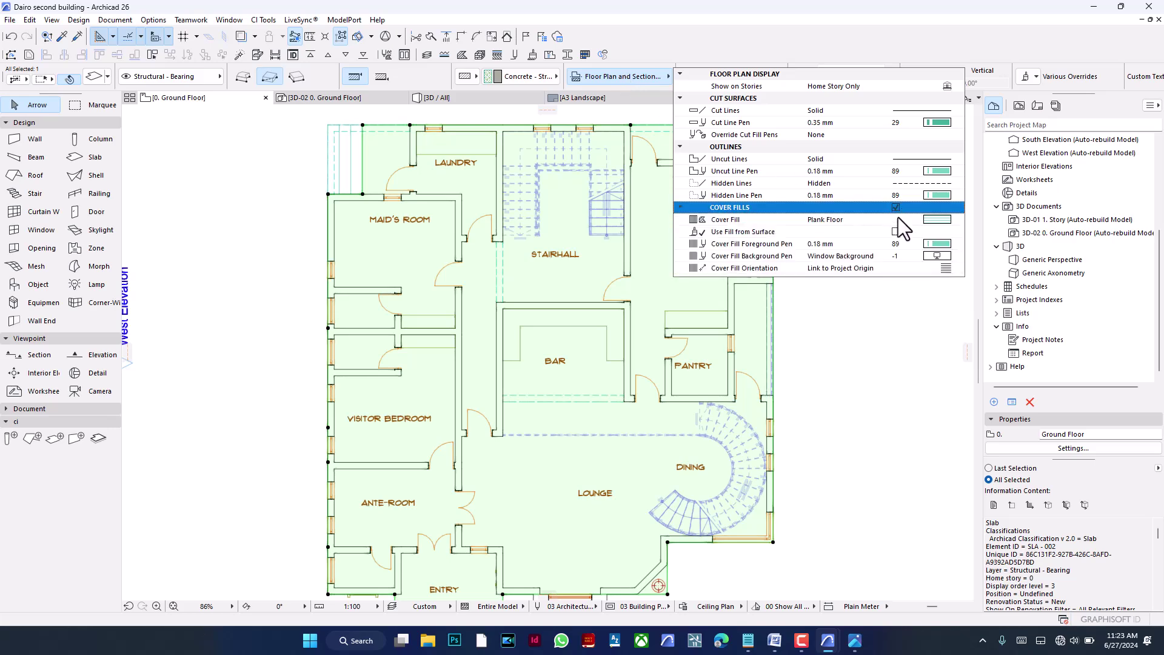
{"action": "left_click", "coordinate": [937, 220]}
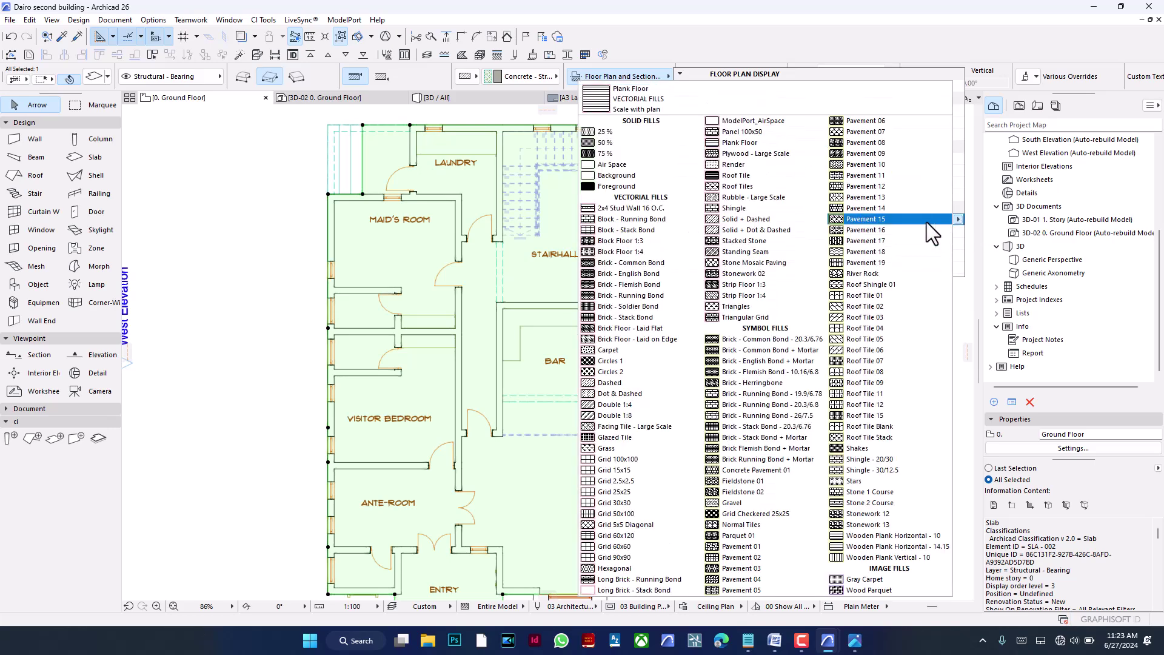
{"action": "left_click", "coordinate": [864, 132]}
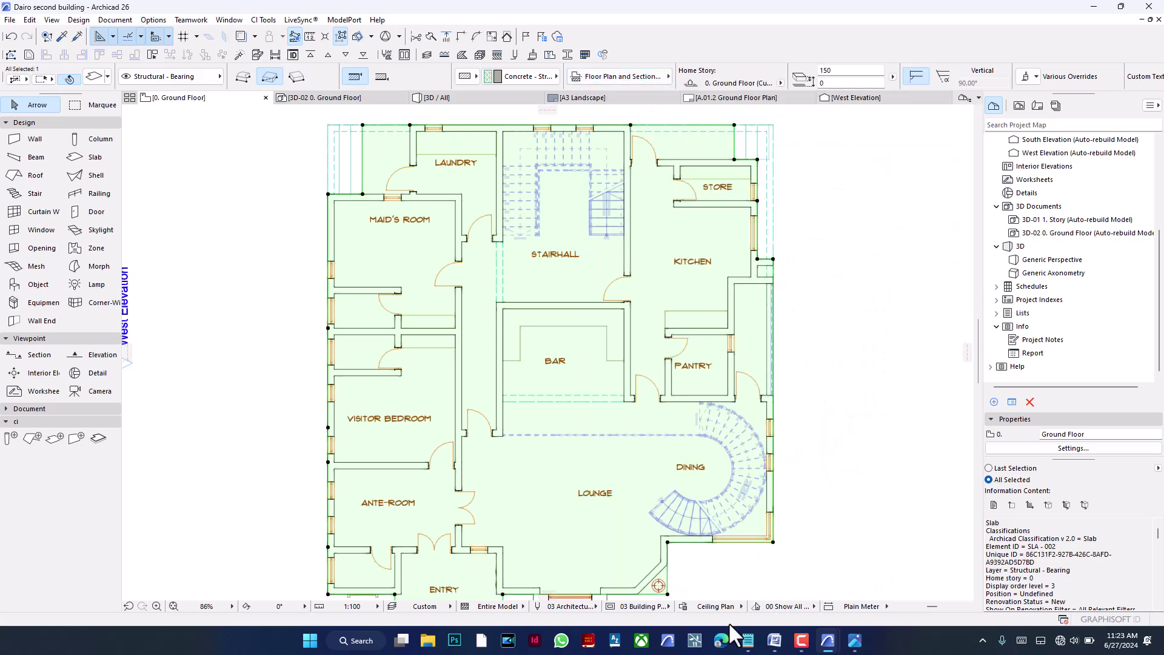
Set the plan's graphic overrides to No Overrides, and undo the slab's cover fill changes.
{"action": "left_click", "coordinate": [709, 607]}
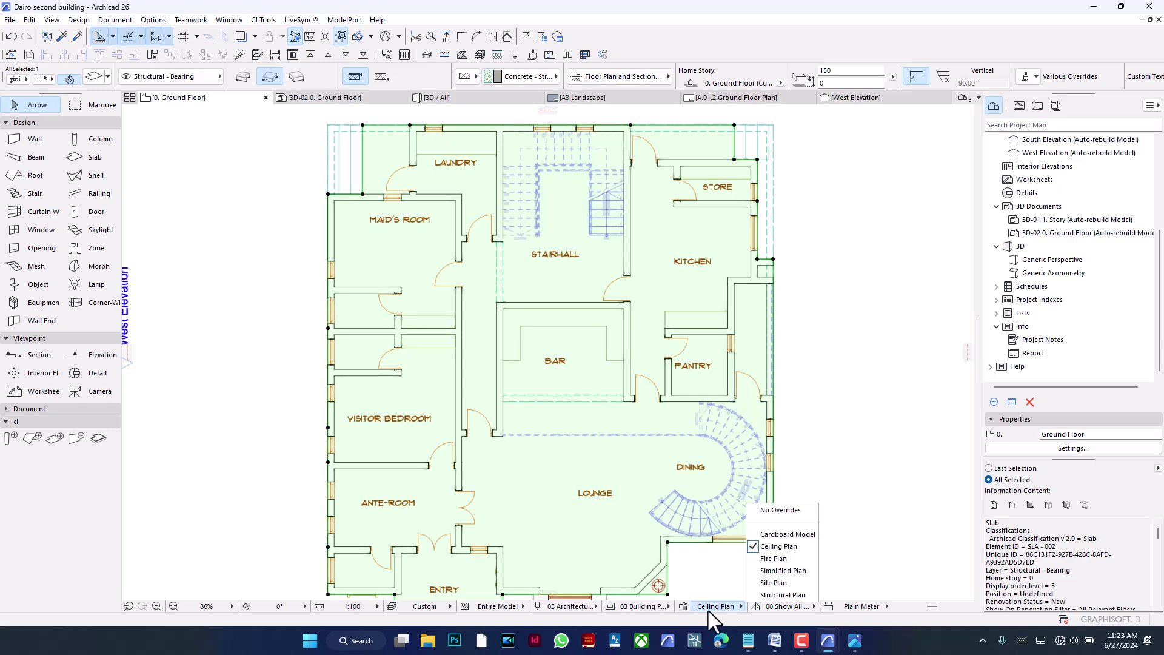
{"action": "left_click", "coordinate": [781, 510]}
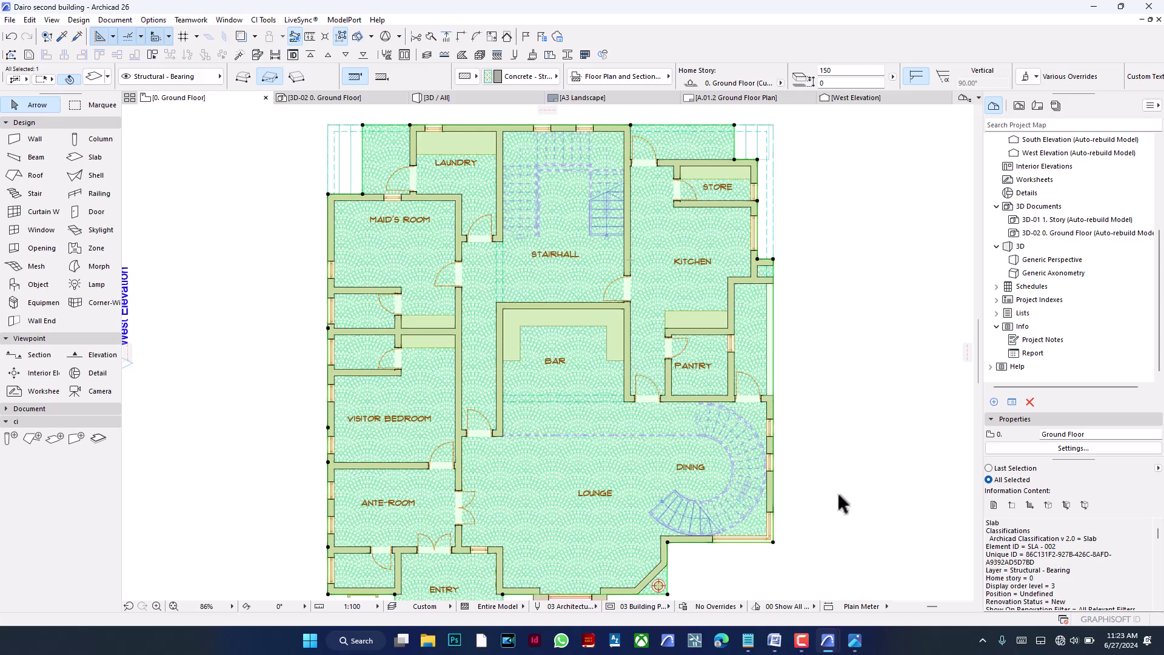
{"action": "key", "text": "ctrl+z"}
{"action": "key", "text": "ctrl+z"}
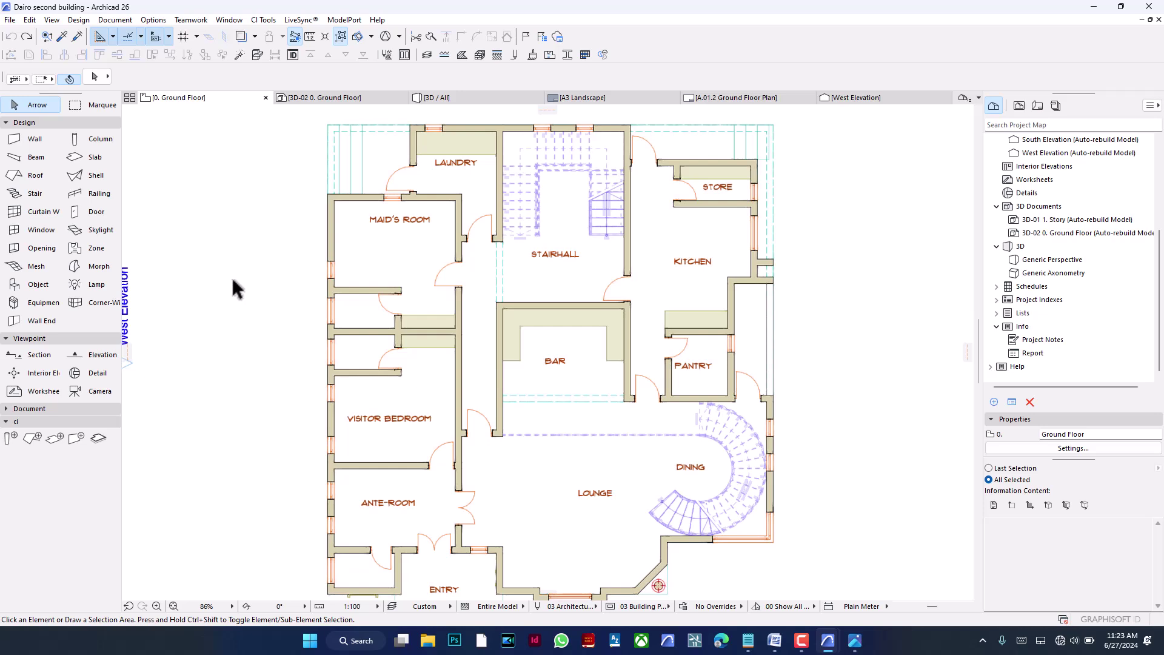
Open the Work Environment settings and enlarge the dialog to show its full list of schemes.
{"action": "left_click", "coordinate": [163, 21]}
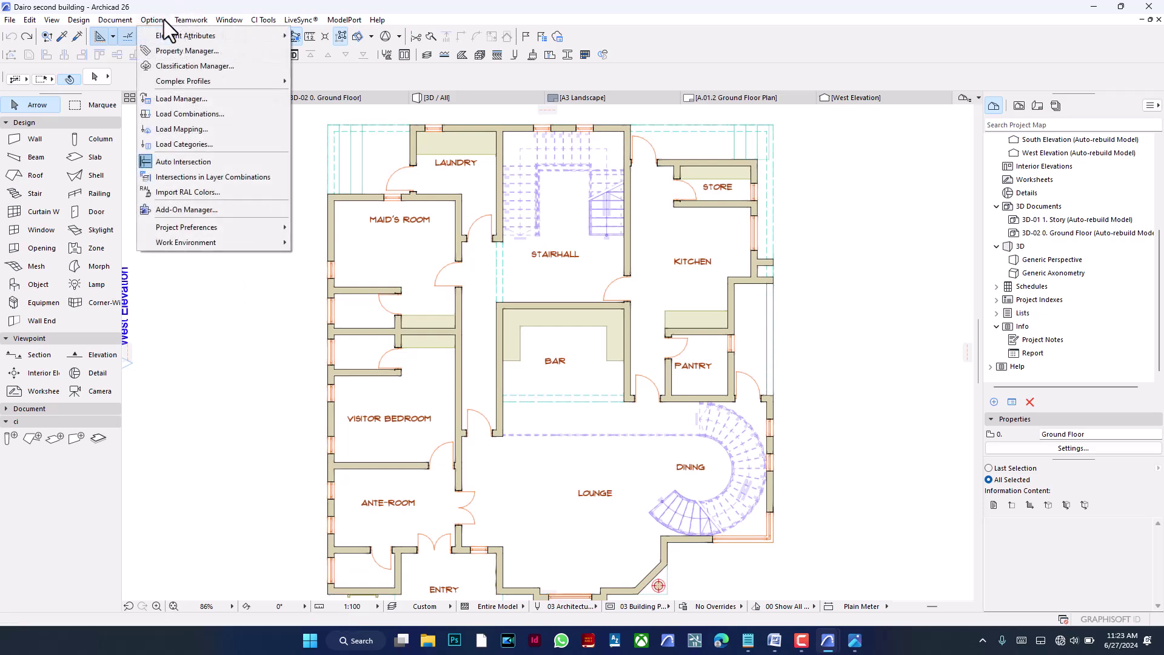
{"action": "mouse_move", "coordinate": [263, 242]}
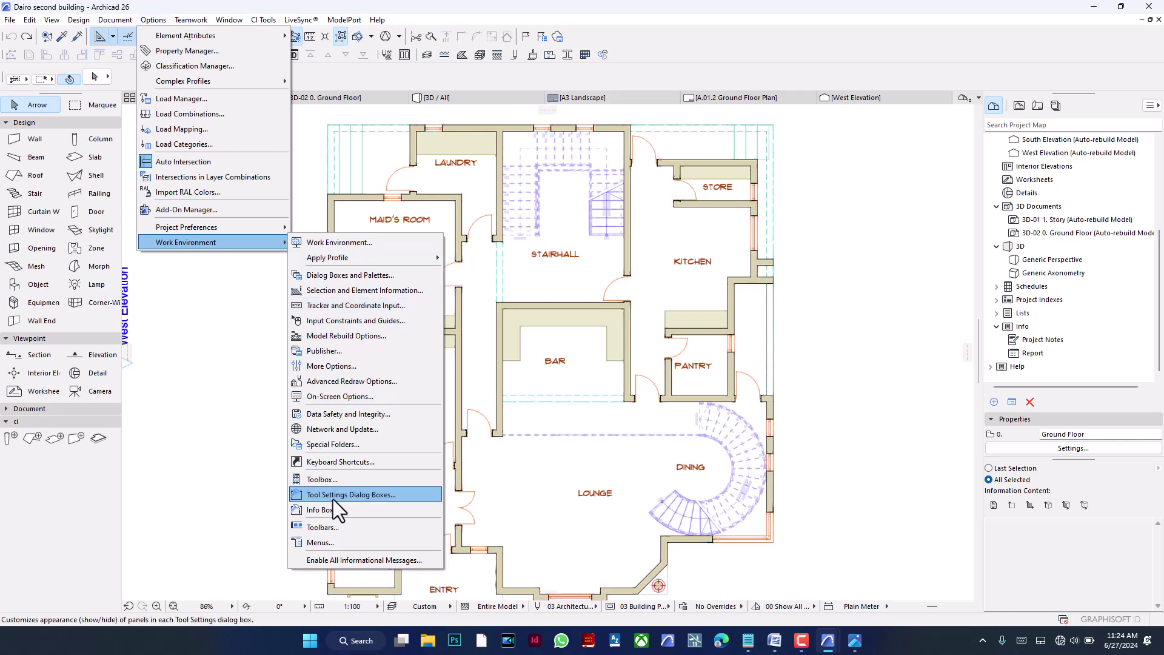
{"action": "left_click", "coordinate": [362, 242]}
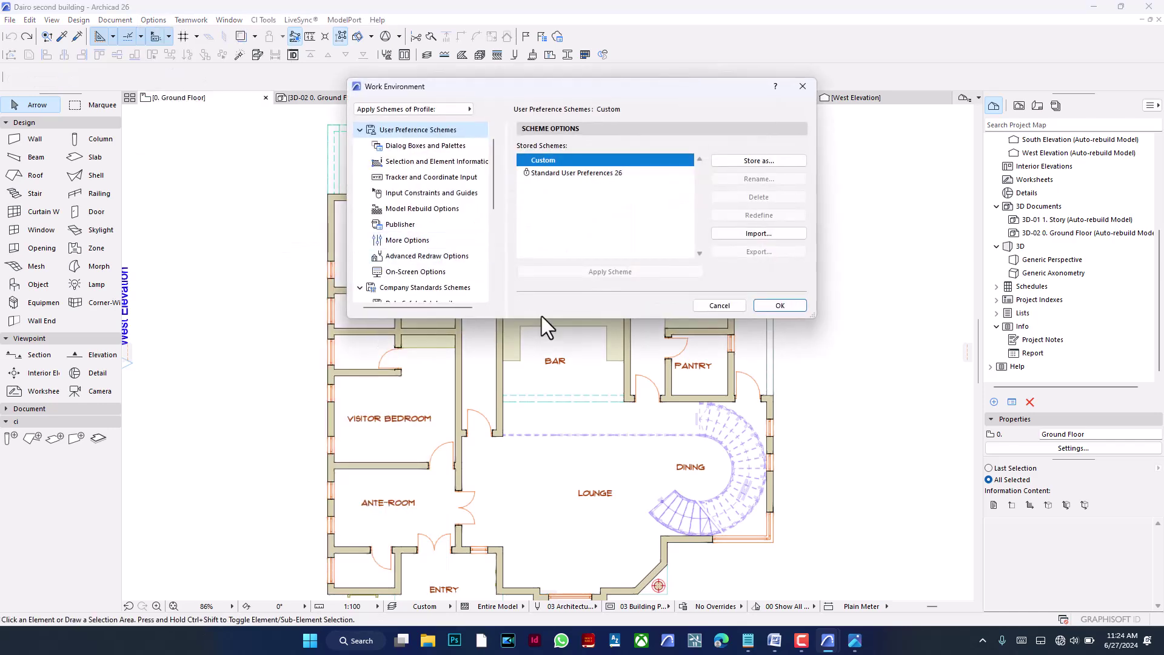
{"action": "left_click_drag", "start_coordinate": [541, 317], "coordinate": [539, 548]}
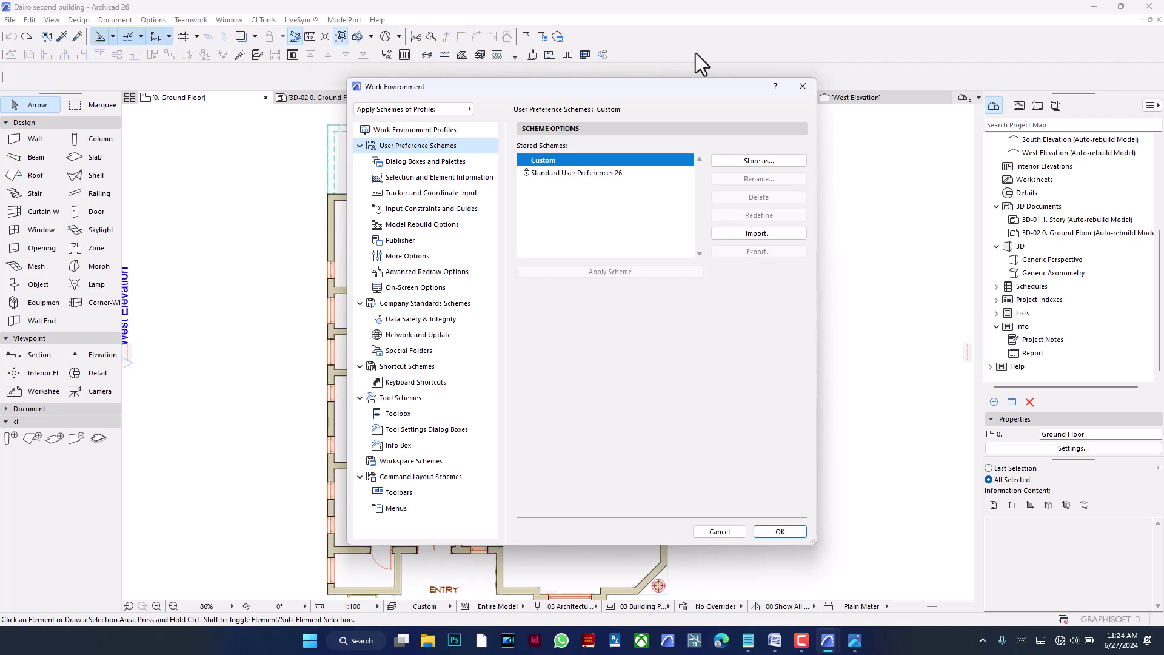
Show the toolbar customization settings and examine the commands in the 3D Visualization toolbar.
{"action": "left_click", "coordinate": [427, 494]}
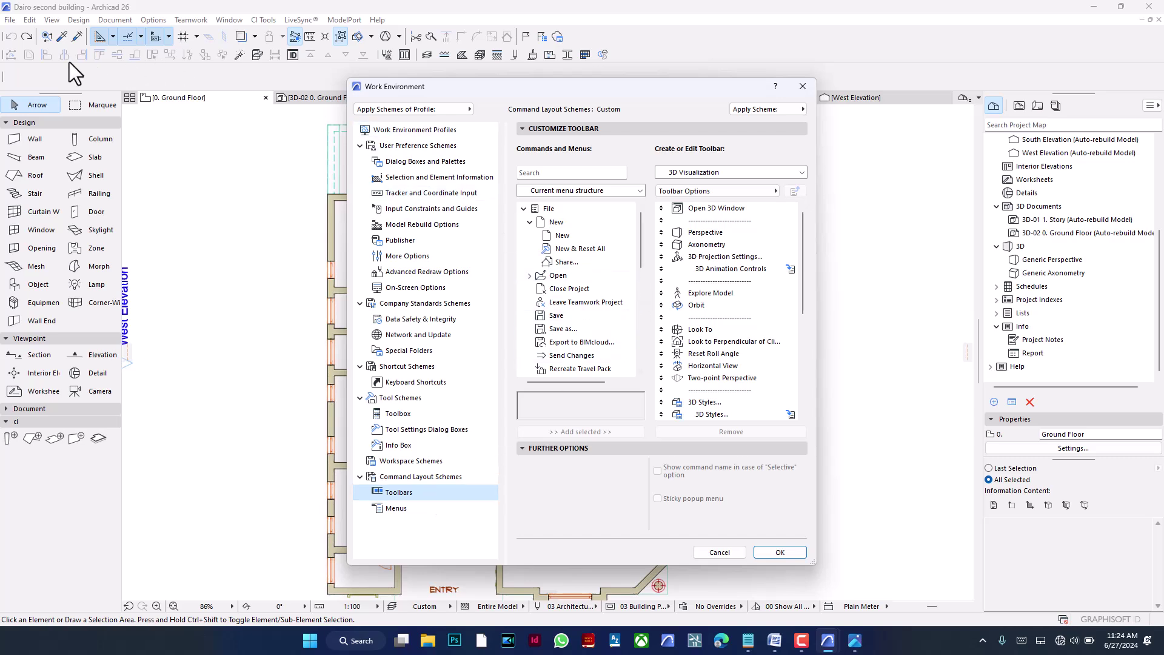
{"action": "left_click", "coordinate": [711, 192]}
{"action": "left_click", "coordinate": [703, 212]}
{"action": "scroll", "coordinate": [696, 226], "scroll_direction": "down", "scroll_amount": 5}
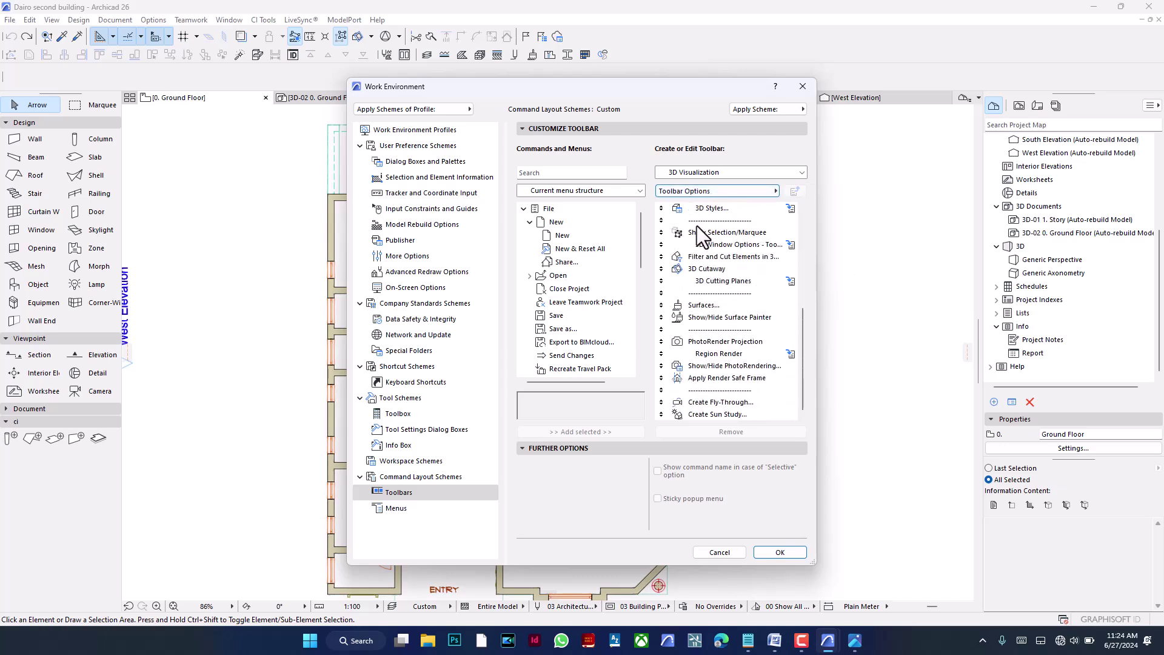
{"action": "scroll", "coordinate": [697, 225], "scroll_direction": "up", "scroll_amount": 5}
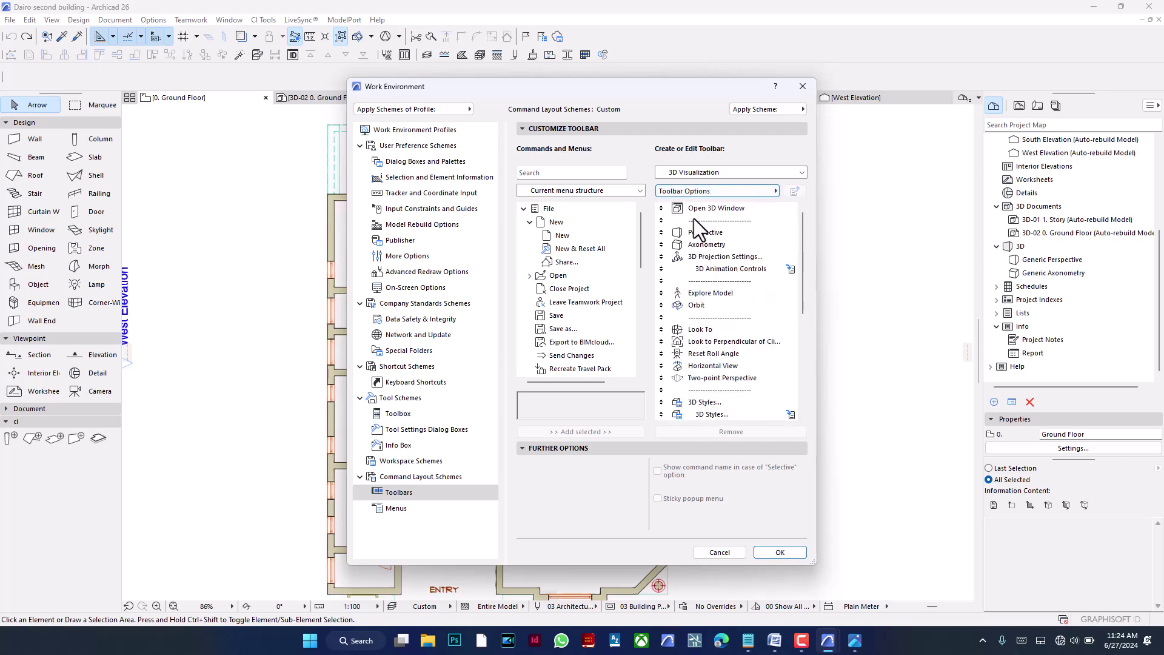
Examine the commands in the custom arrange toolbar, from Unify and Offset down through the alignment and display order commands.
{"action": "left_click", "coordinate": [713, 172]}
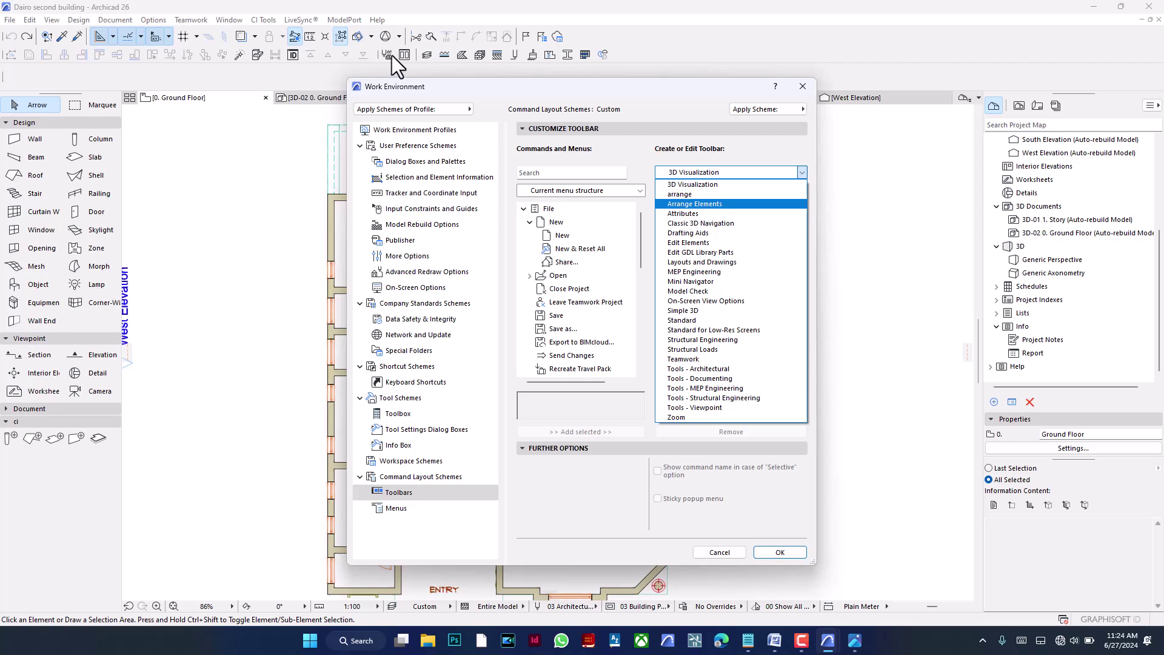
{"action": "left_click", "coordinate": [711, 195]}
{"action": "scroll", "coordinate": [709, 218], "scroll_direction": "down", "scroll_amount": 1}
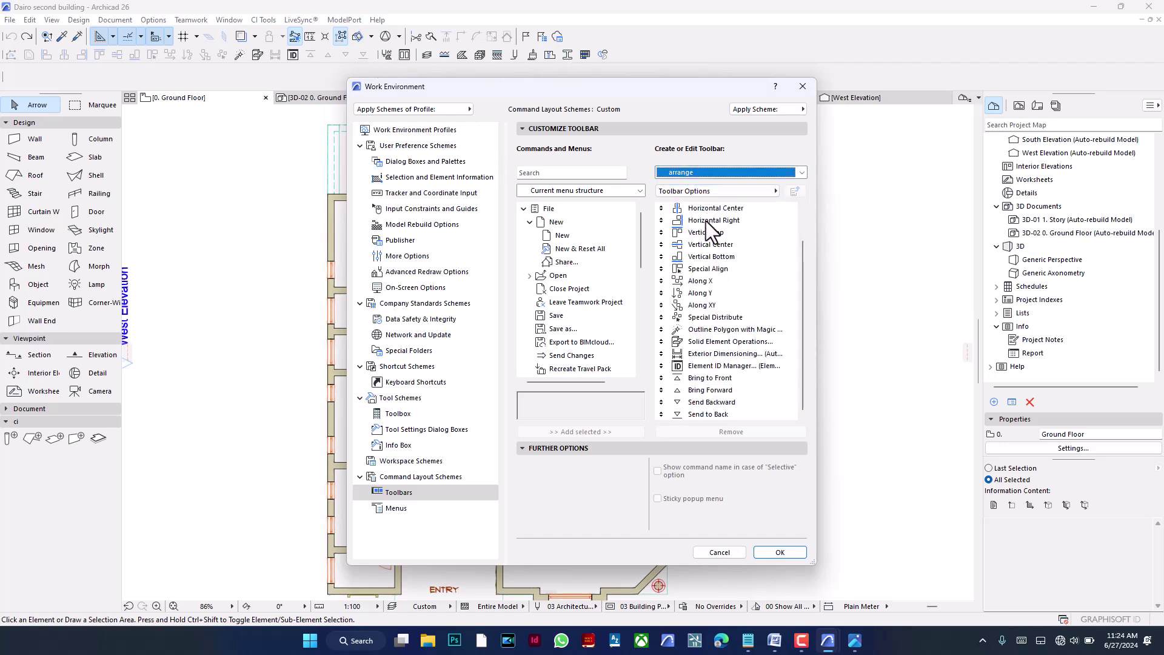
{"action": "scroll", "coordinate": [706, 221], "scroll_direction": "up", "scroll_amount": 2}
{"action": "left_click", "coordinate": [696, 212]}
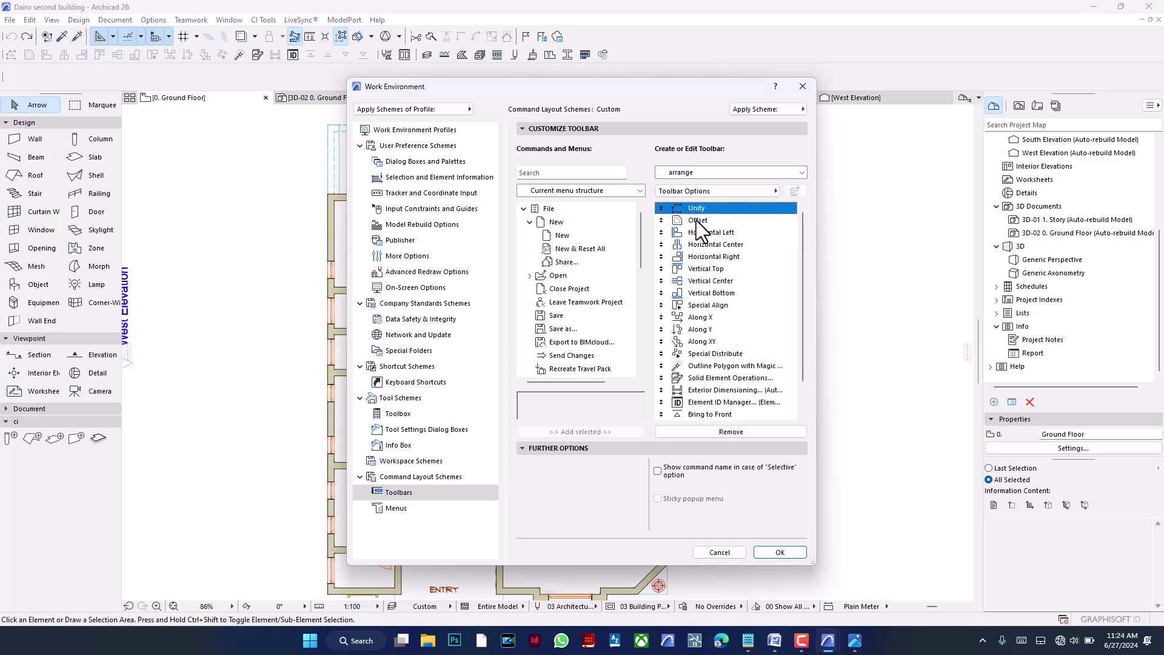
{"action": "left_click", "coordinate": [699, 221]}
{"action": "left_click", "coordinate": [700, 232]}
{"action": "left_click", "coordinate": [702, 244]}
{"action": "scroll", "coordinate": [709, 282], "scroll_direction": "down", "scroll_amount": 3}
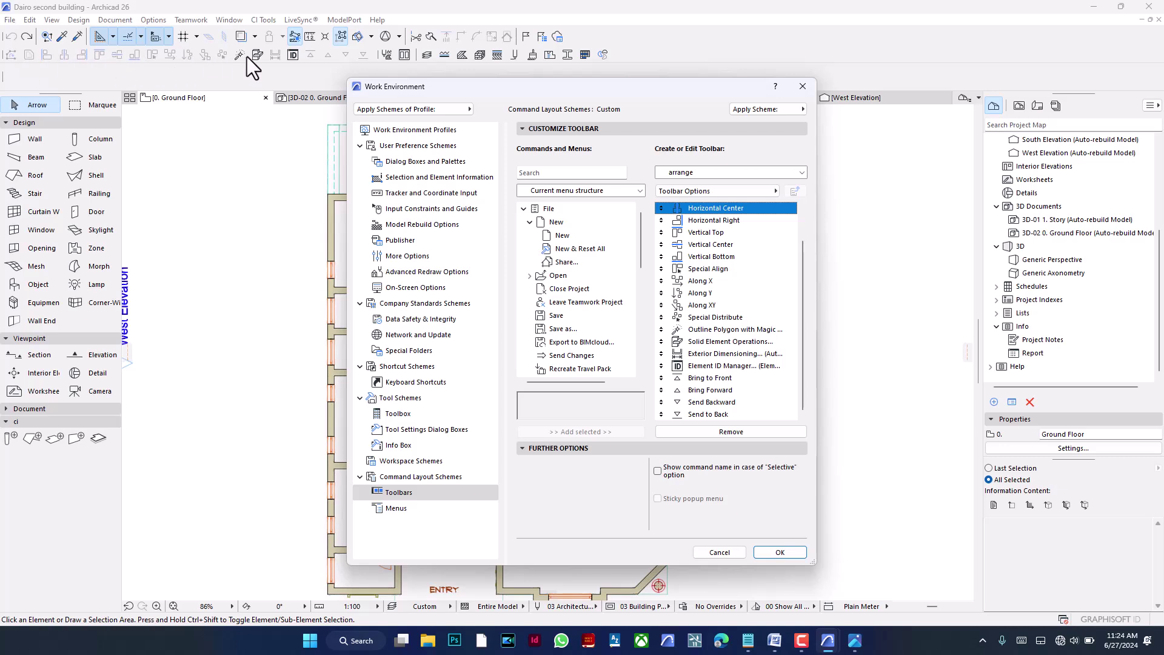
Move the separator in the Attributes toolbar to just below Building Materials and apply the toolbar changes.
{"action": "left_click", "coordinate": [704, 172]}
{"action": "left_click", "coordinate": [701, 215]}
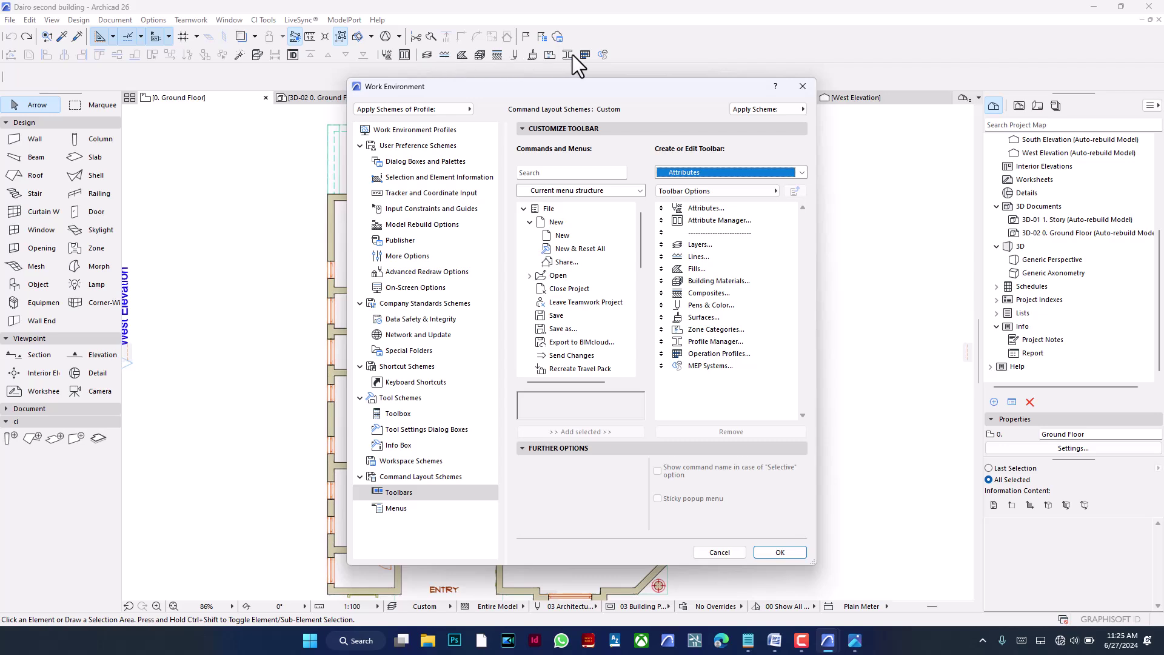
{"action": "left_click", "coordinate": [703, 233]}
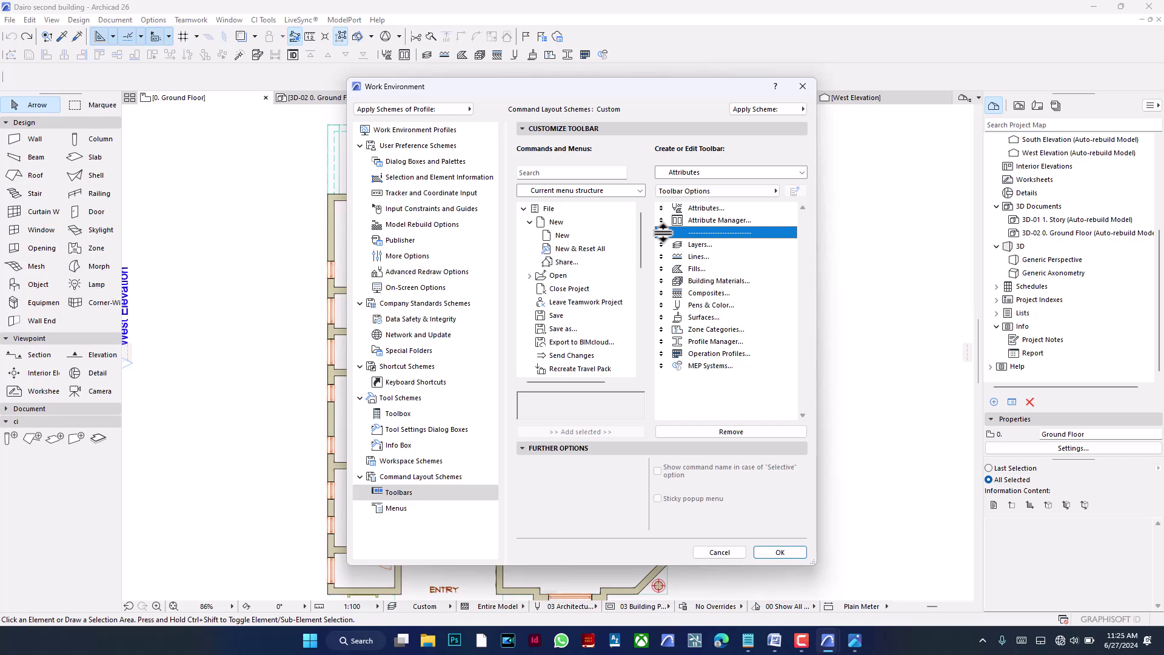
{"action": "left_click_drag", "start_coordinate": [663, 232], "coordinate": [714, 279]}
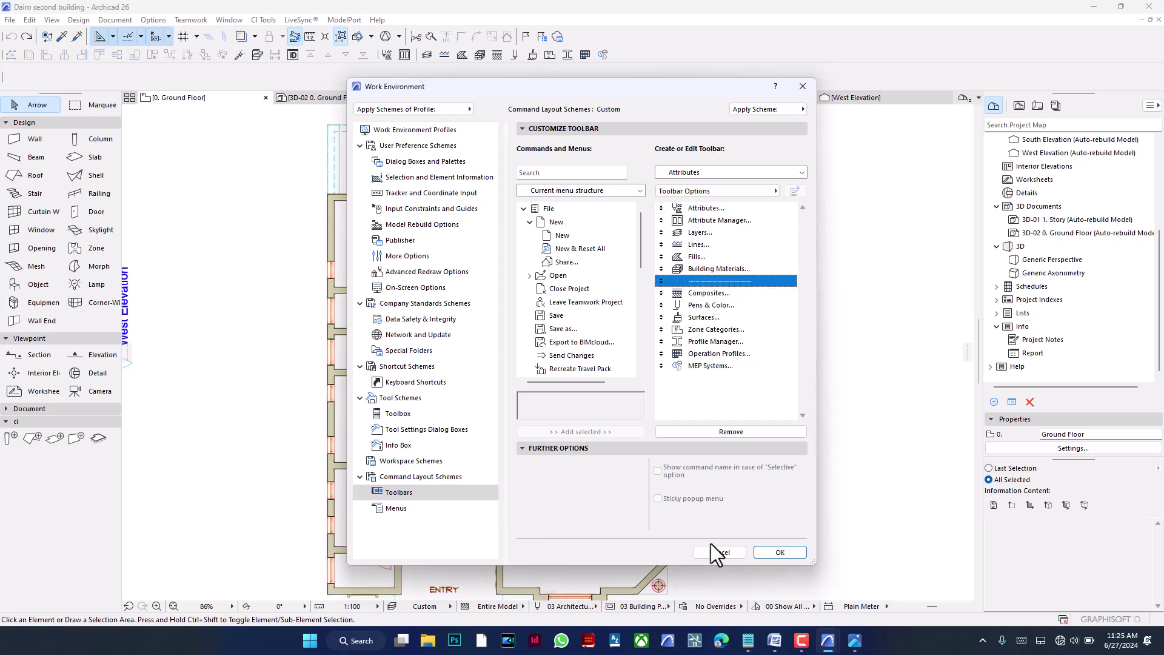
{"action": "left_click", "coordinate": [770, 552]}
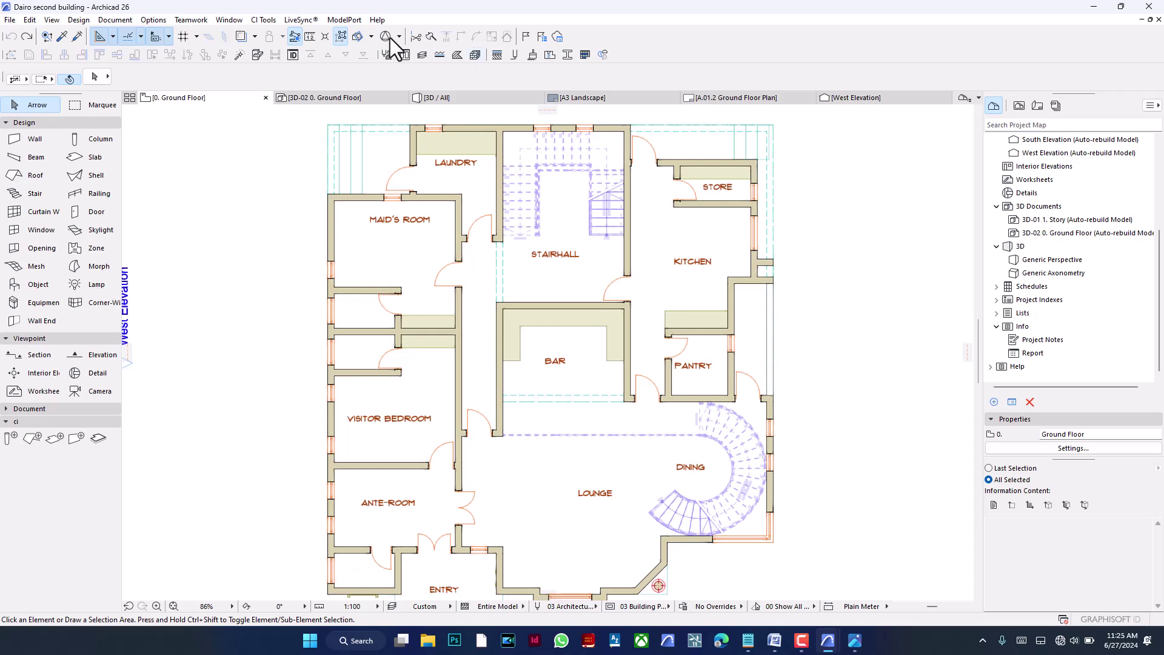
Reopen the Work Environment toolbar settings and create a new toolbar named "3d view types".
{"action": "left_click", "coordinate": [157, 20]}
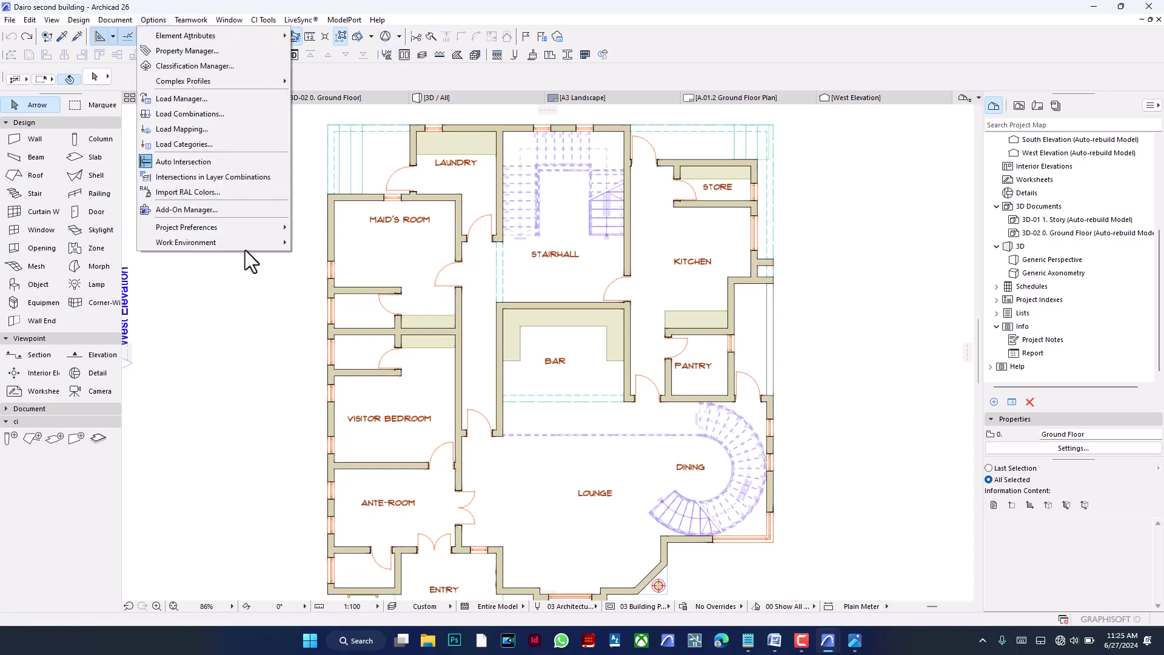
{"action": "mouse_move", "coordinate": [248, 243]}
{"action": "left_click", "coordinate": [341, 241]}
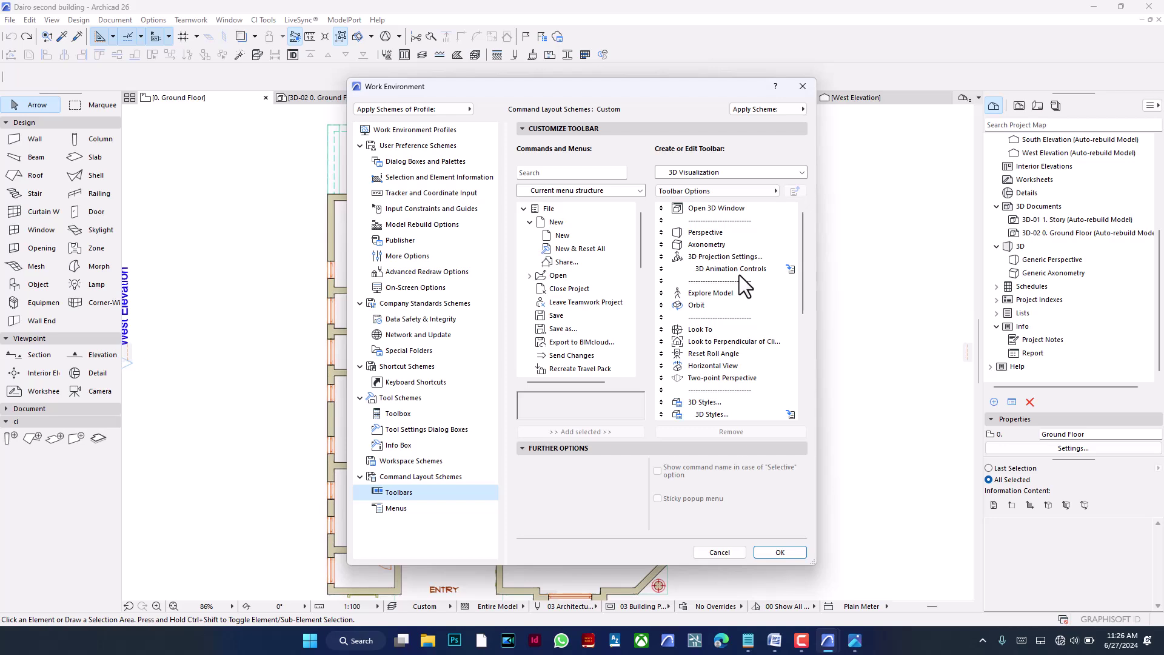
{"action": "left_click", "coordinate": [741, 190]}
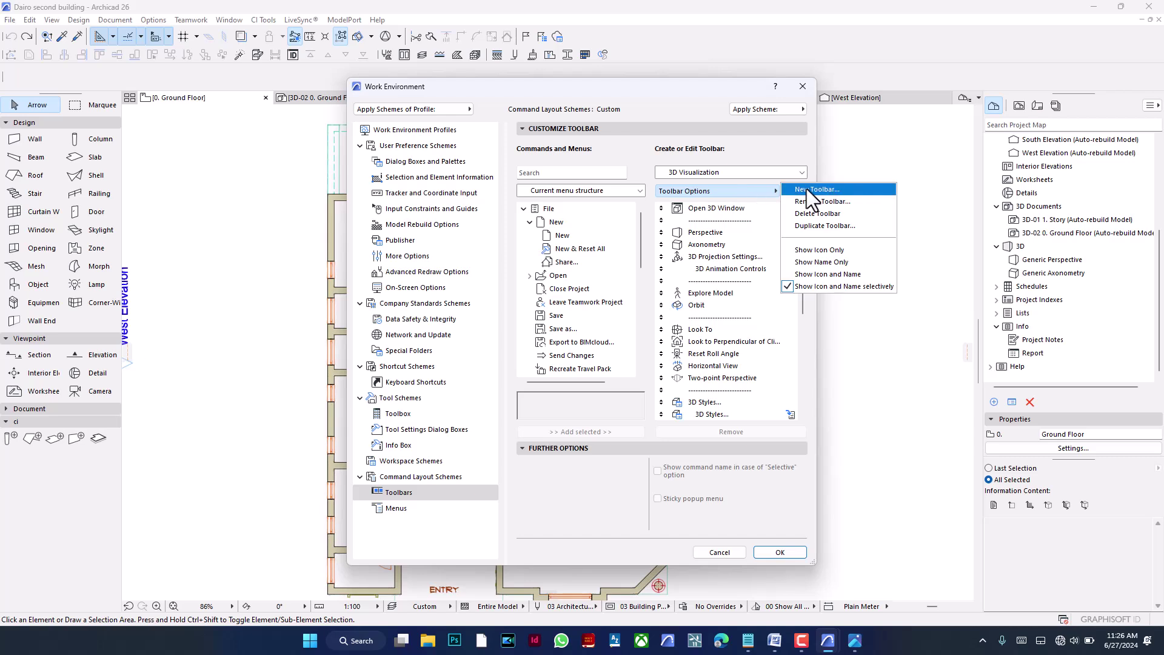
{"action": "left_click", "coordinate": [807, 189]}
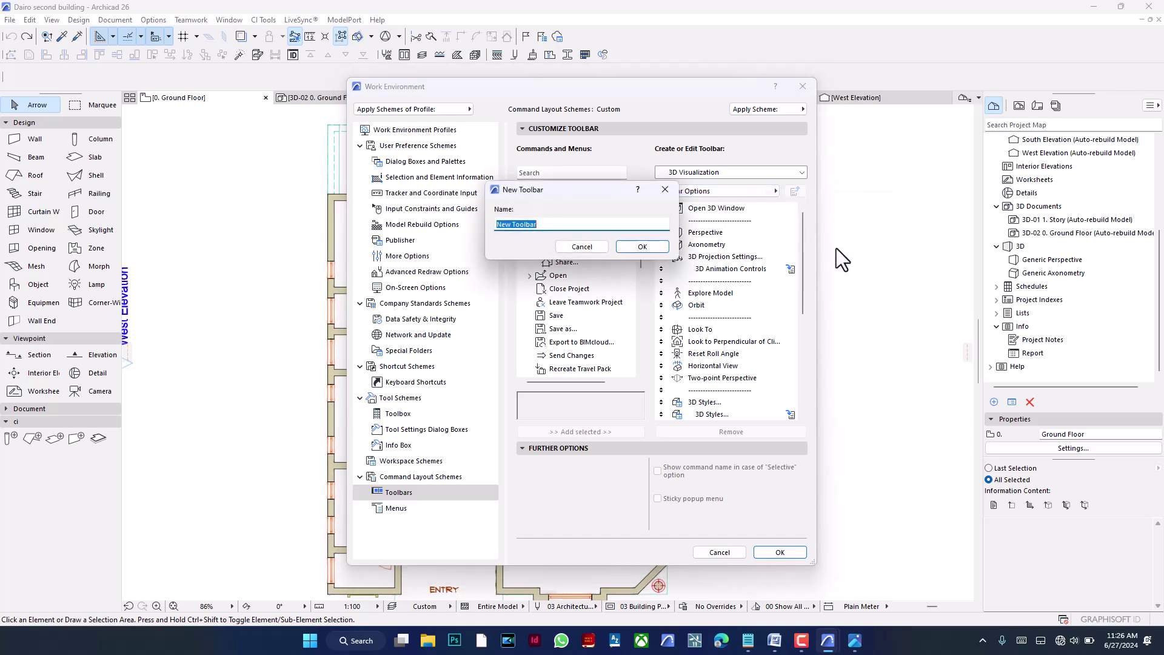
{"action": "type", "text": "3d view types"}
{"action": "key", "text": "Return"}
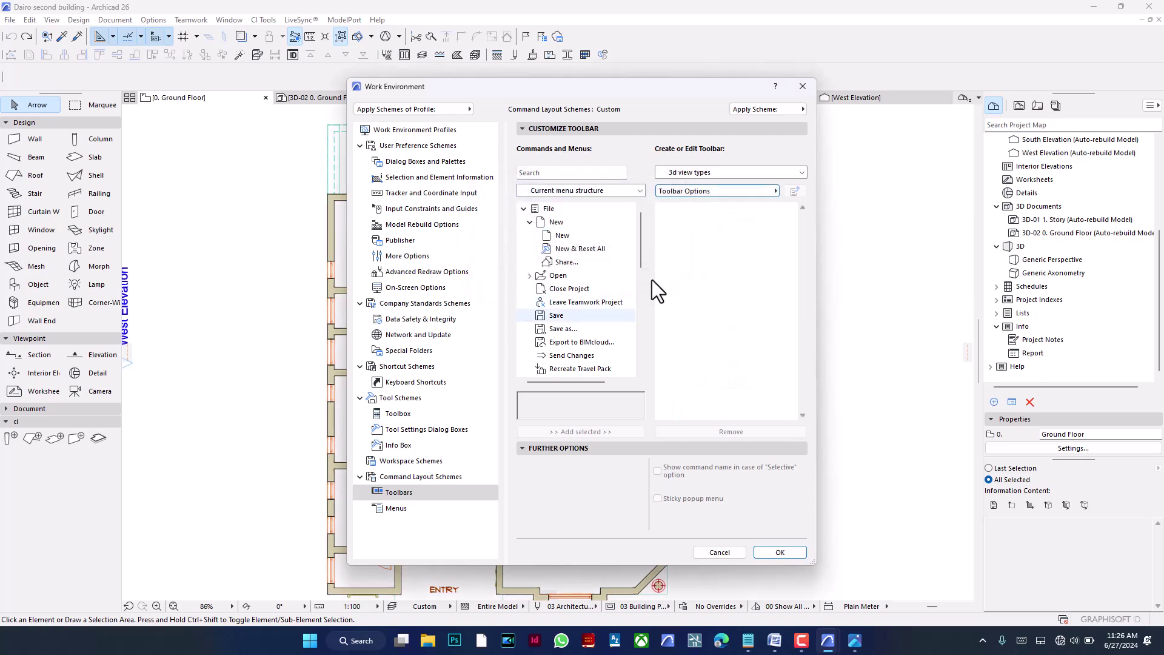
Rename the new toolbar to "Plugins" and expand the Coverings commands under CI Tools in the available commands.
{"action": "left_click", "coordinate": [530, 222]}
{"action": "left_click", "coordinate": [524, 208]}
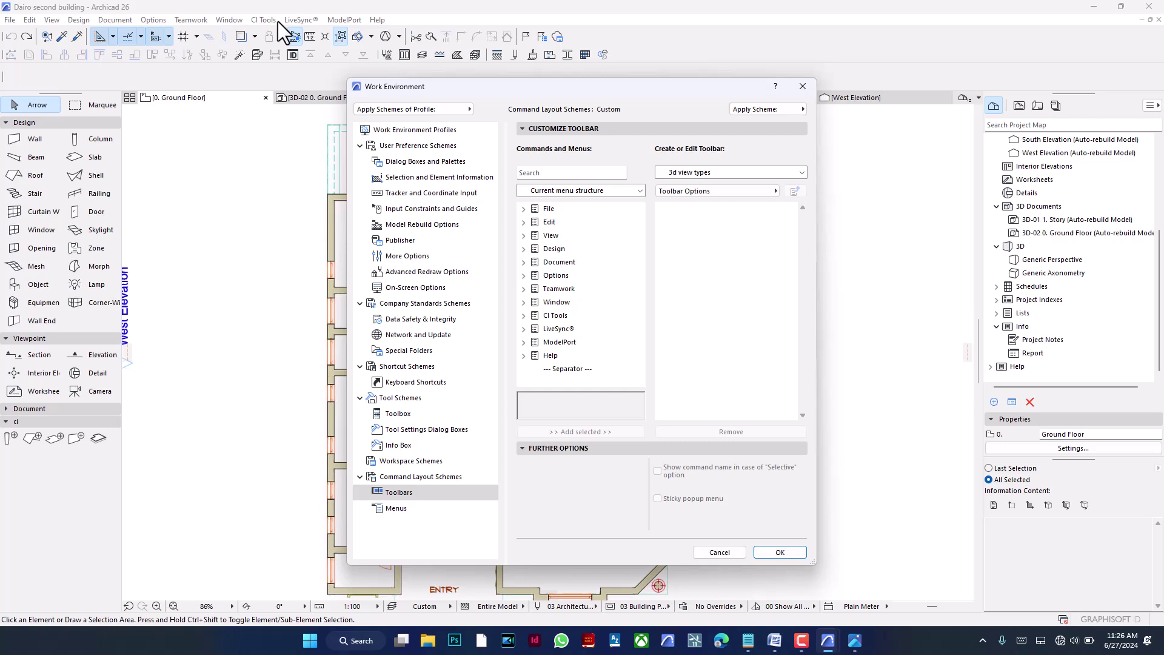
{"action": "left_click", "coordinate": [752, 191]}
{"action": "left_click", "coordinate": [827, 205]}
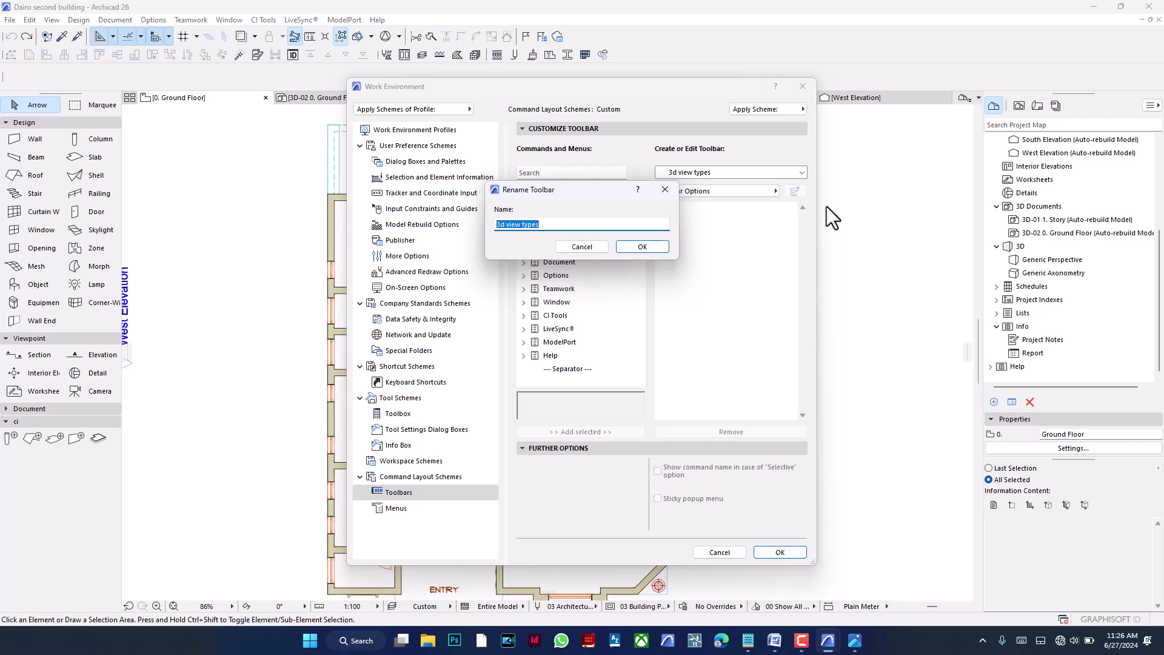
{"action": "type", "text": "Plugins"}
{"action": "key", "text": "Return"}
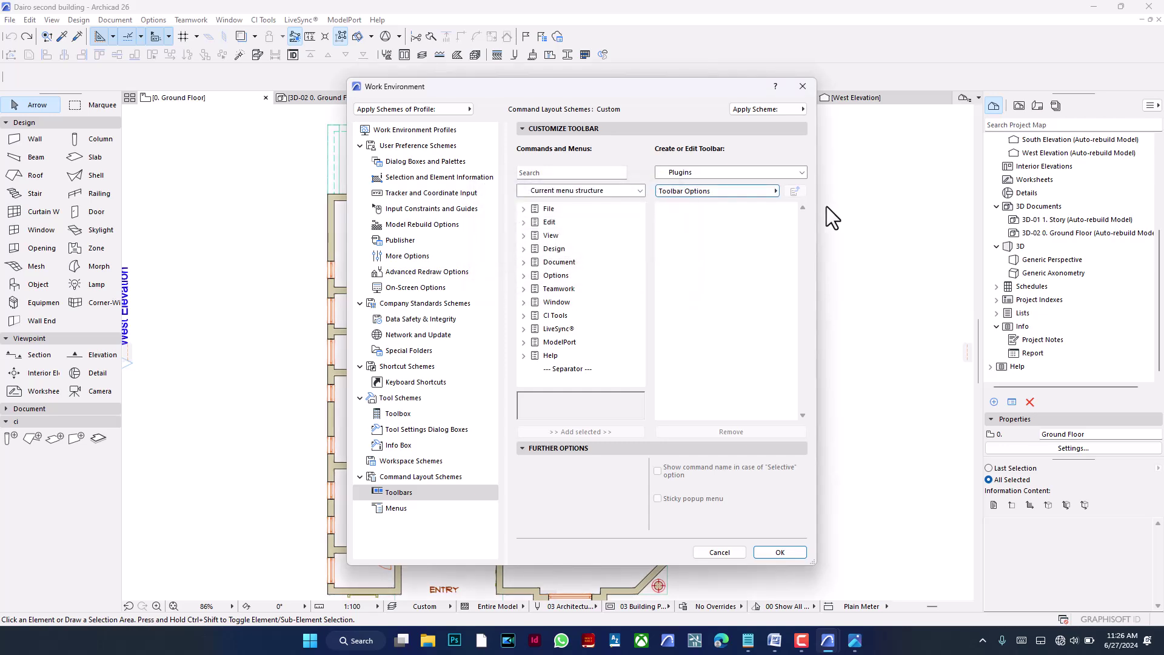
{"action": "left_click", "coordinate": [524, 316]}
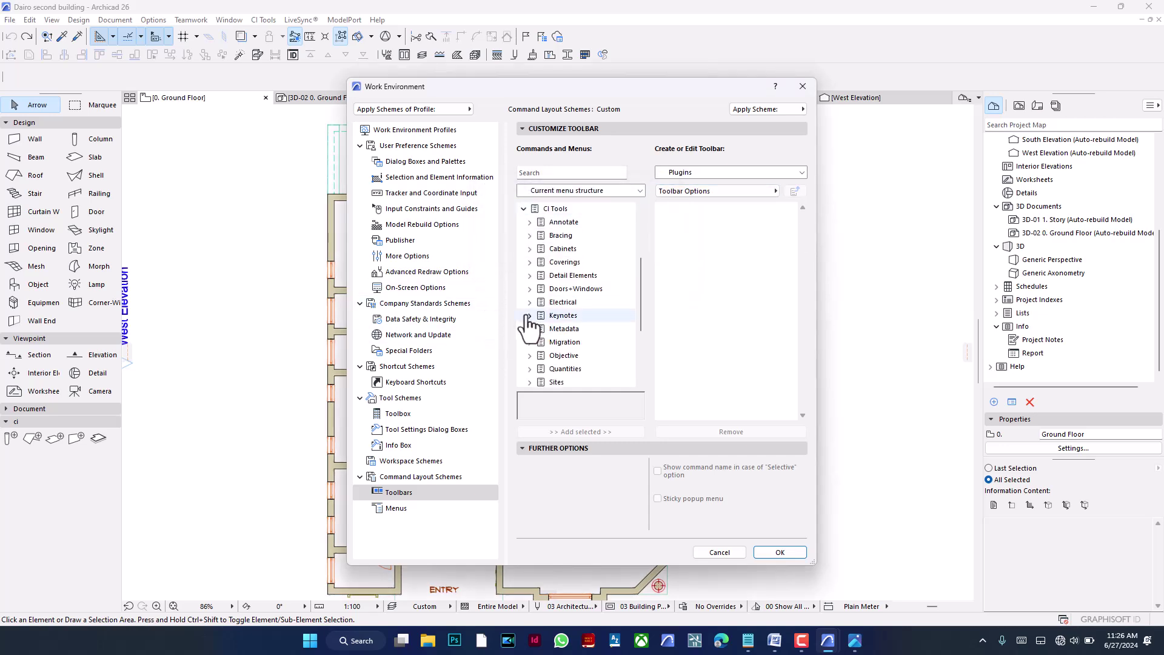
{"action": "left_click", "coordinate": [530, 262]}
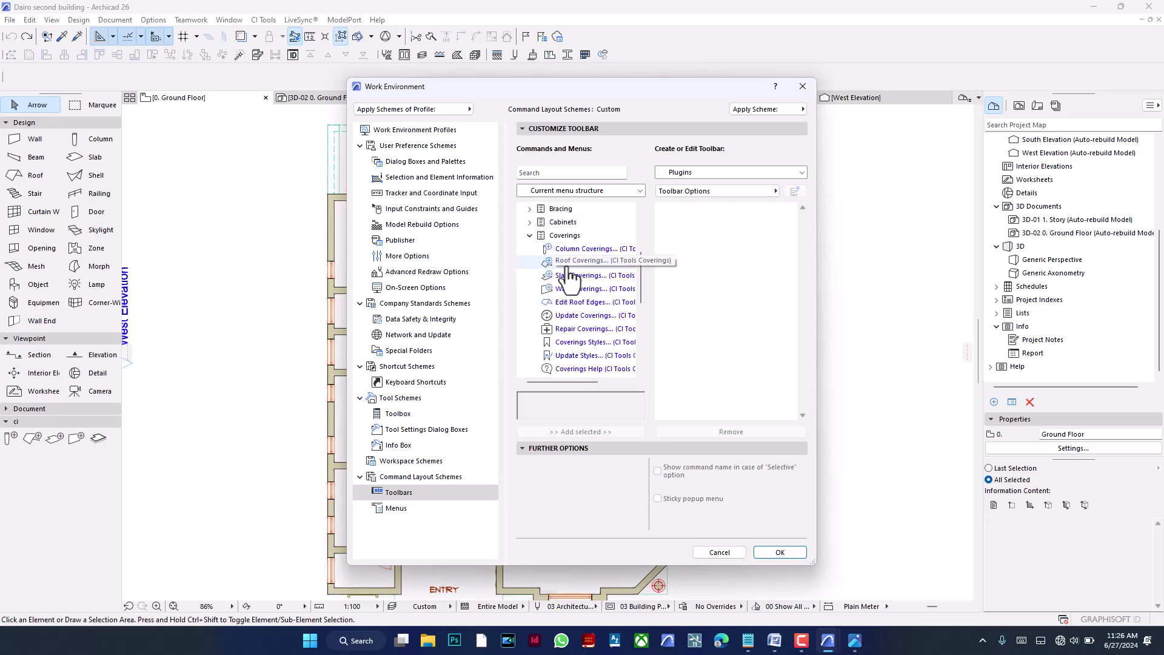
{"action": "left_click", "coordinate": [569, 265]}
{"action": "left_click", "coordinate": [570, 288], "text": "shift"}
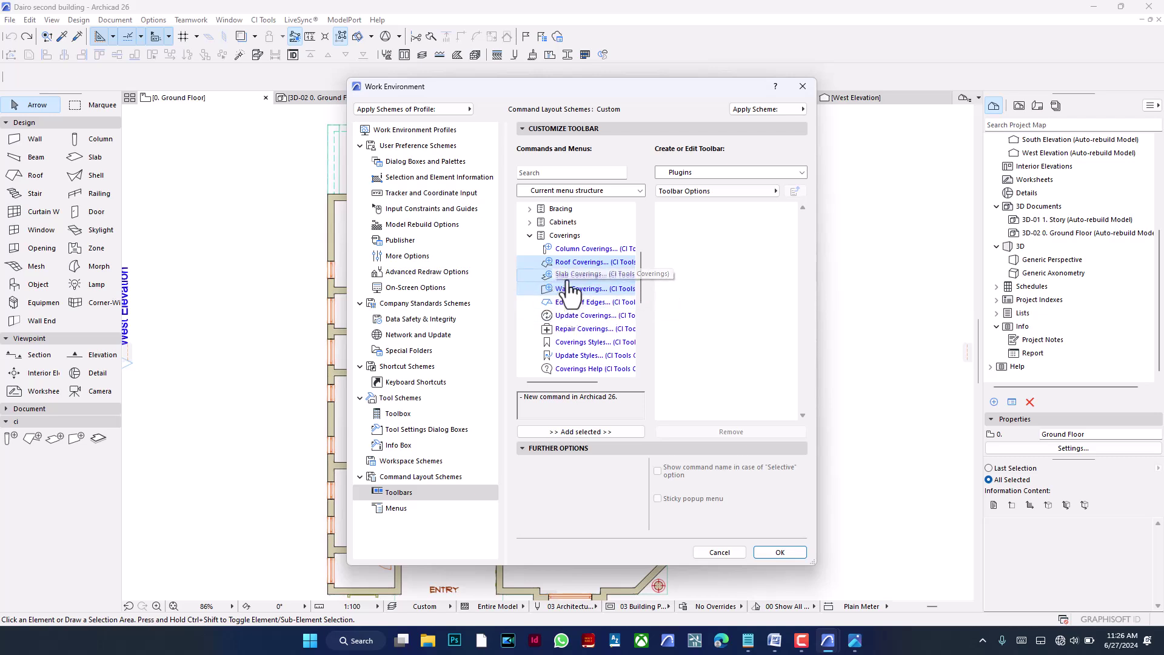
{"action": "left_click", "coordinate": [570, 277], "text": "ctrl"}
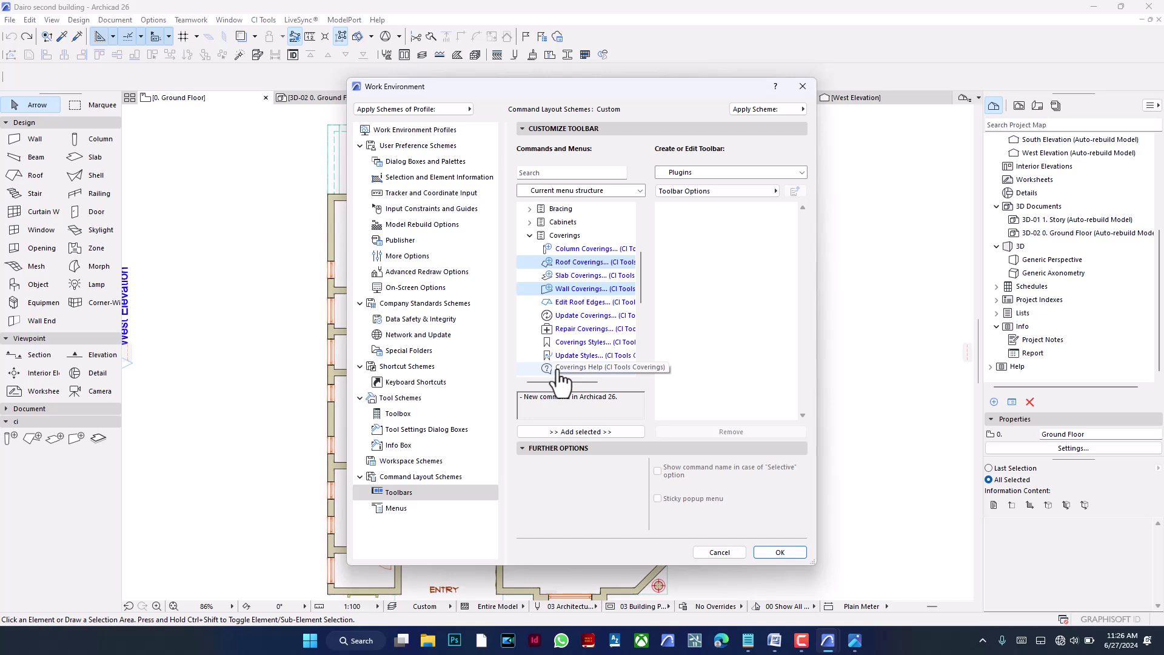
{"action": "left_click", "coordinate": [570, 289], "text": "ctrl"}
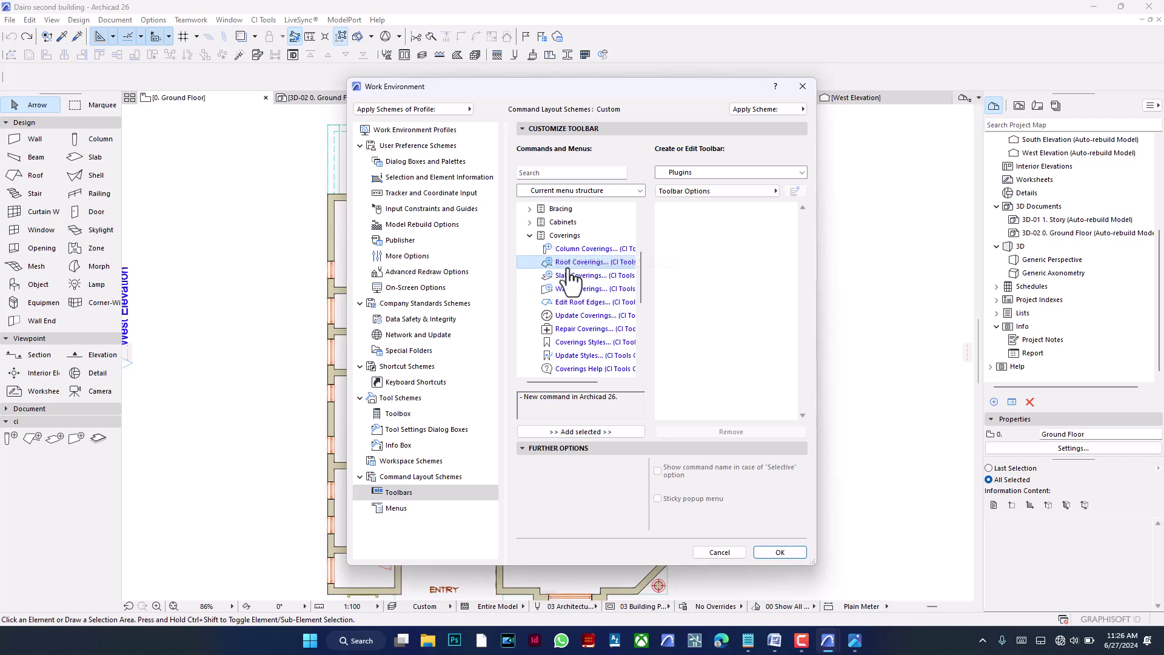
{"action": "left_click", "coordinate": [570, 343], "text": "shift"}
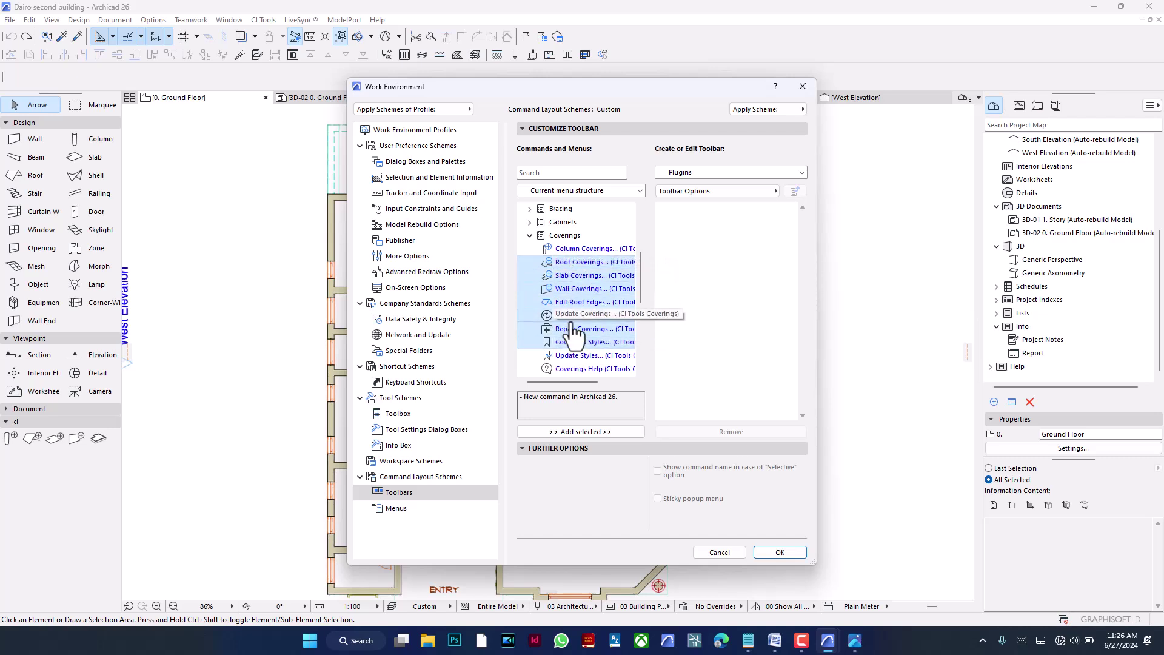
Add the Roof Coverings, Wall Coverings and Edit Roof Edges commands to the Plugins toolbar.
{"action": "left_click", "coordinate": [565, 262]}
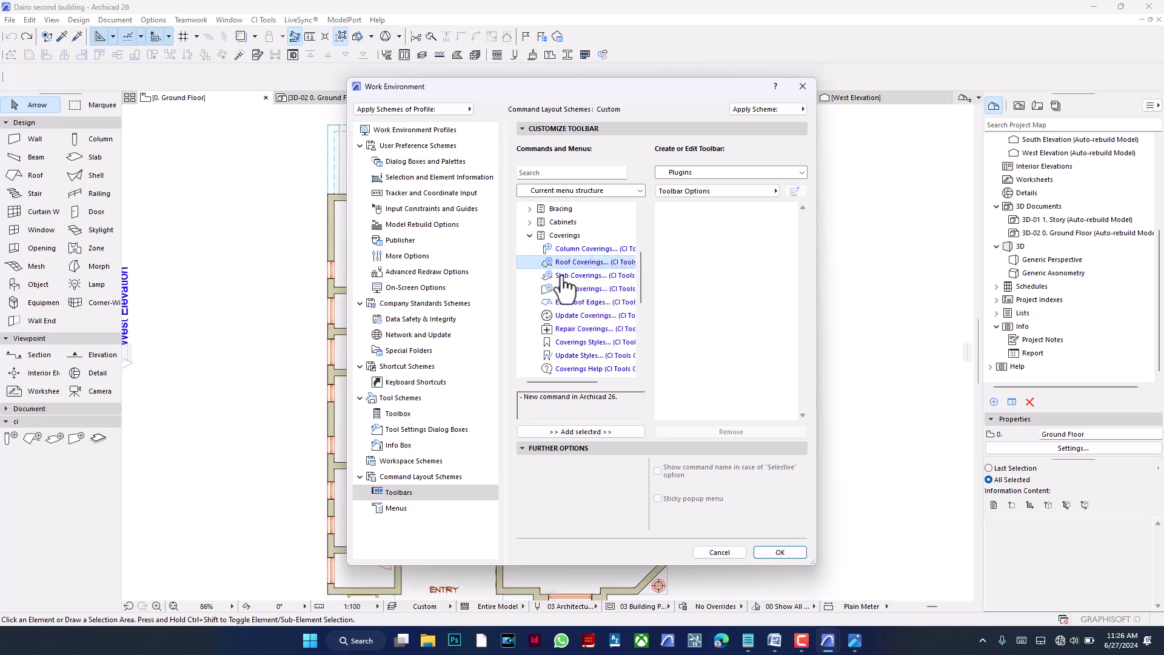
{"action": "left_click", "coordinate": [565, 290], "text": "ctrl"}
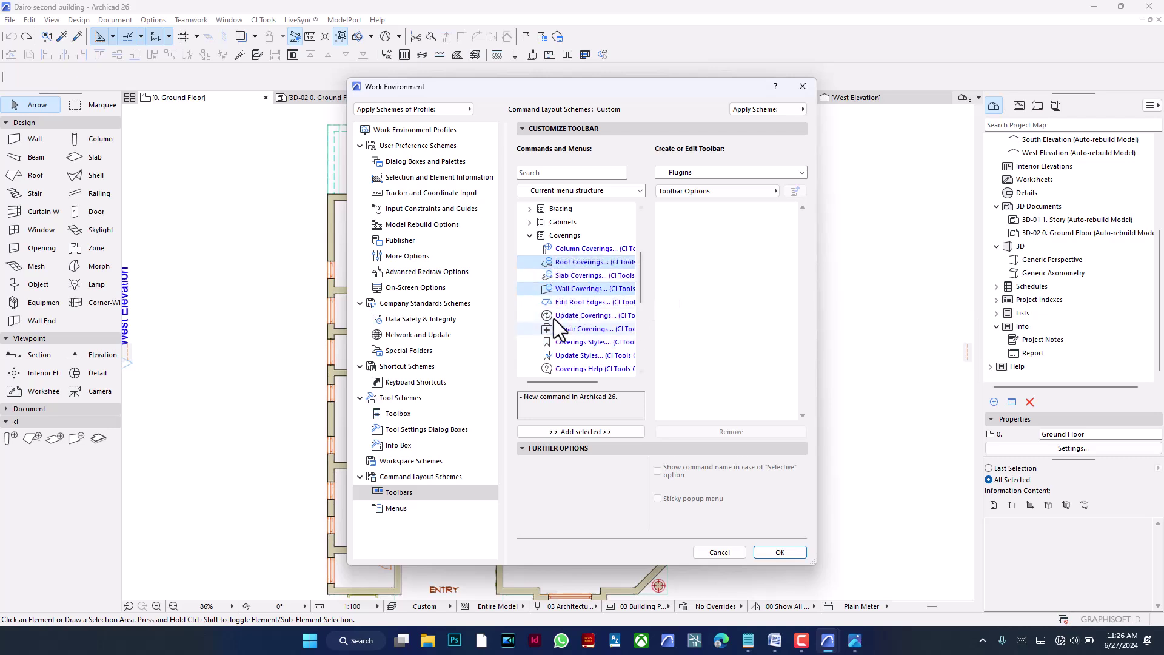
{"action": "left_click", "coordinate": [567, 302], "text": "ctrl"}
{"action": "scroll", "coordinate": [607, 328], "scroll_direction": "down", "scroll_amount": 1}
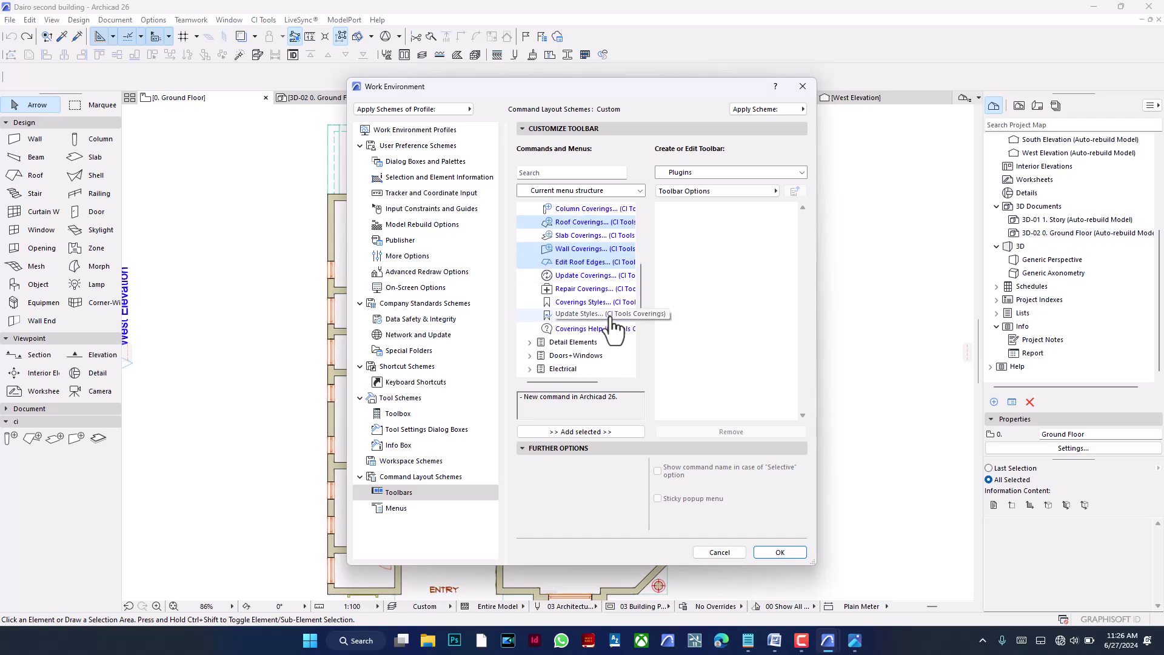
{"action": "scroll", "coordinate": [614, 330], "scroll_direction": "up", "scroll_amount": 1}
{"action": "scroll", "coordinate": [614, 328], "scroll_direction": "down", "scroll_amount": 1}
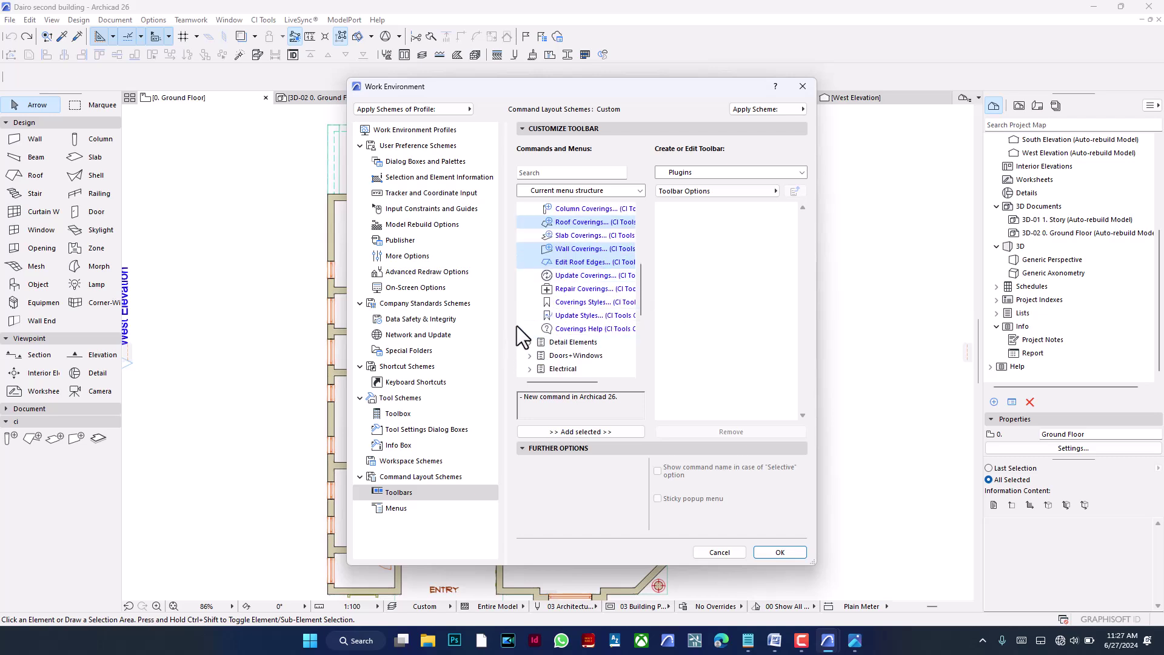
{"action": "left_click", "coordinate": [614, 434]}
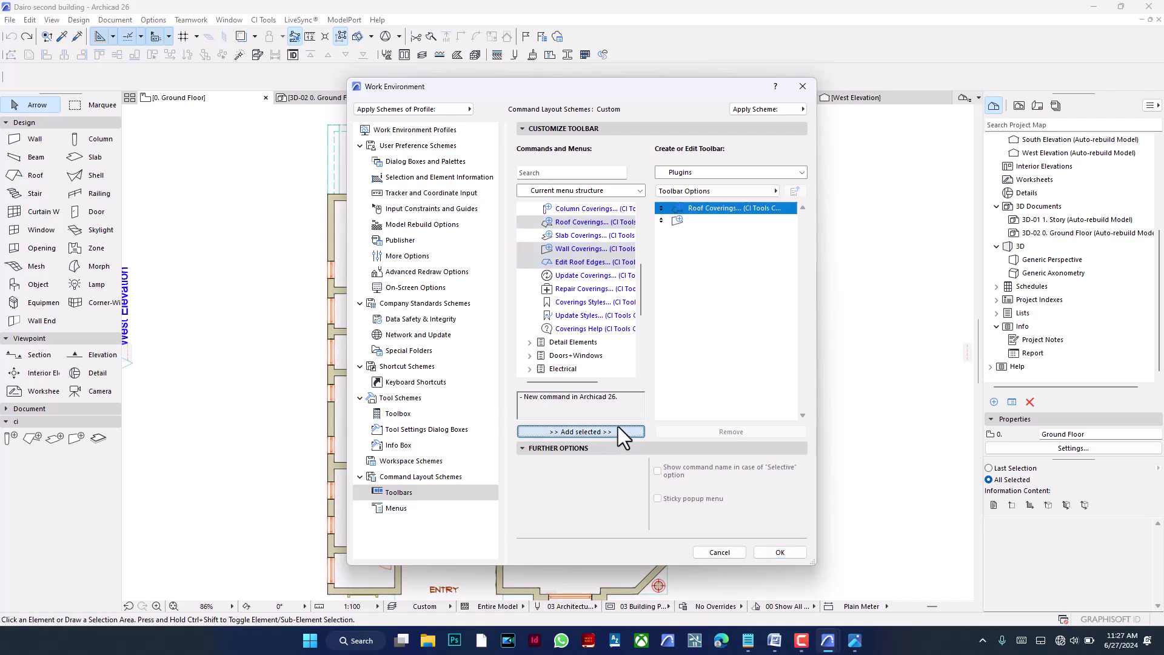
{"action": "left_click", "coordinate": [718, 266]}
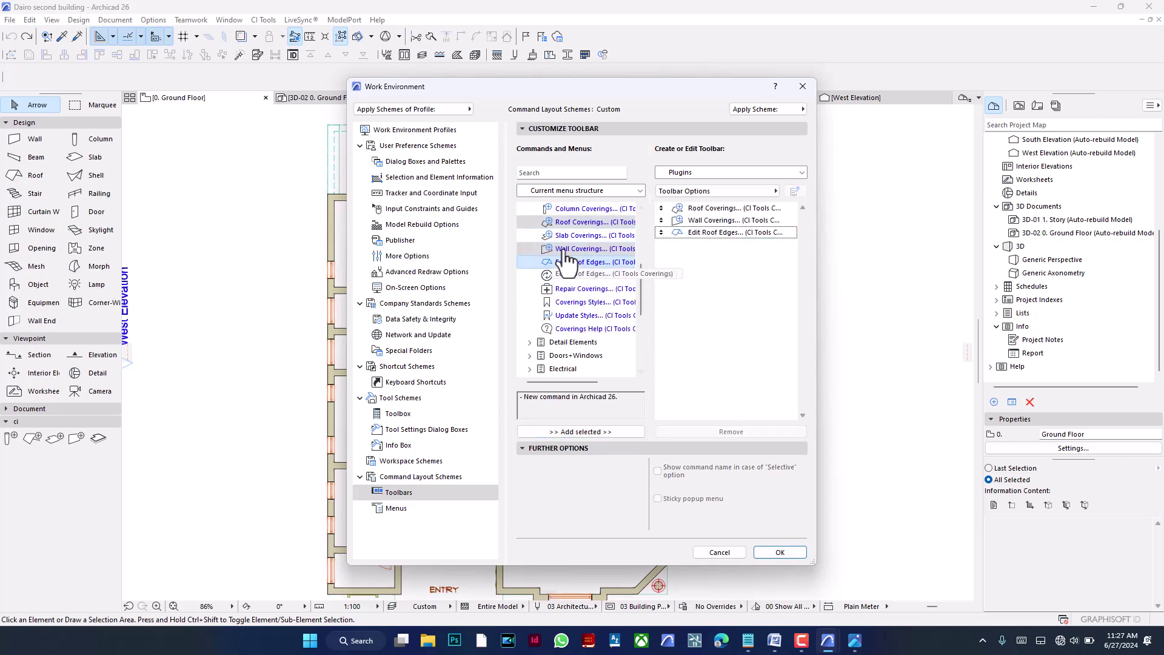
Examine the Doors+Windows commands of CI Tools as further candidates for the Plugins toolbar.
{"action": "scroll", "coordinate": [582, 289], "scroll_direction": "up", "scroll_amount": 1}
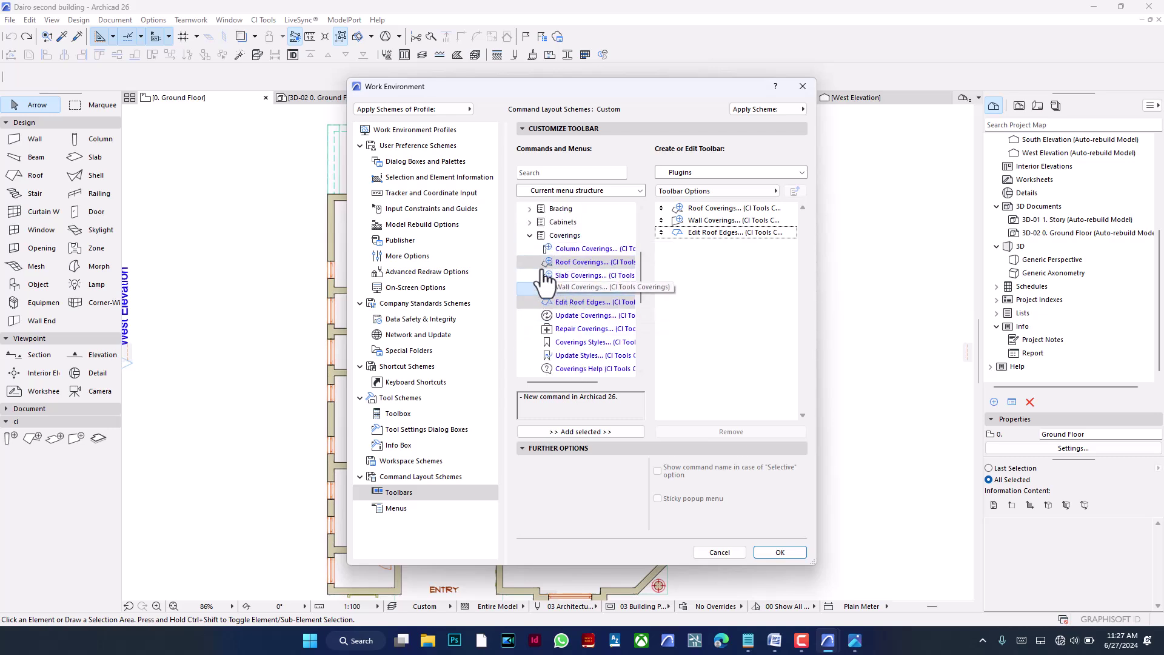
{"action": "left_click", "coordinate": [529, 236]}
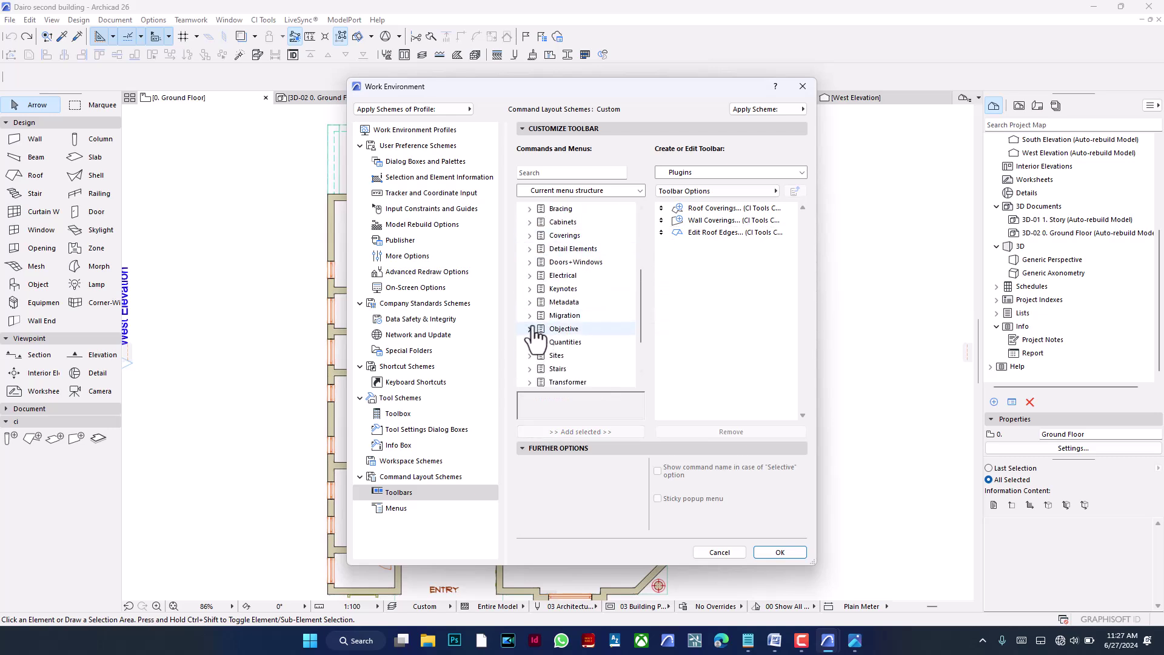
{"action": "left_click", "coordinate": [528, 263]}
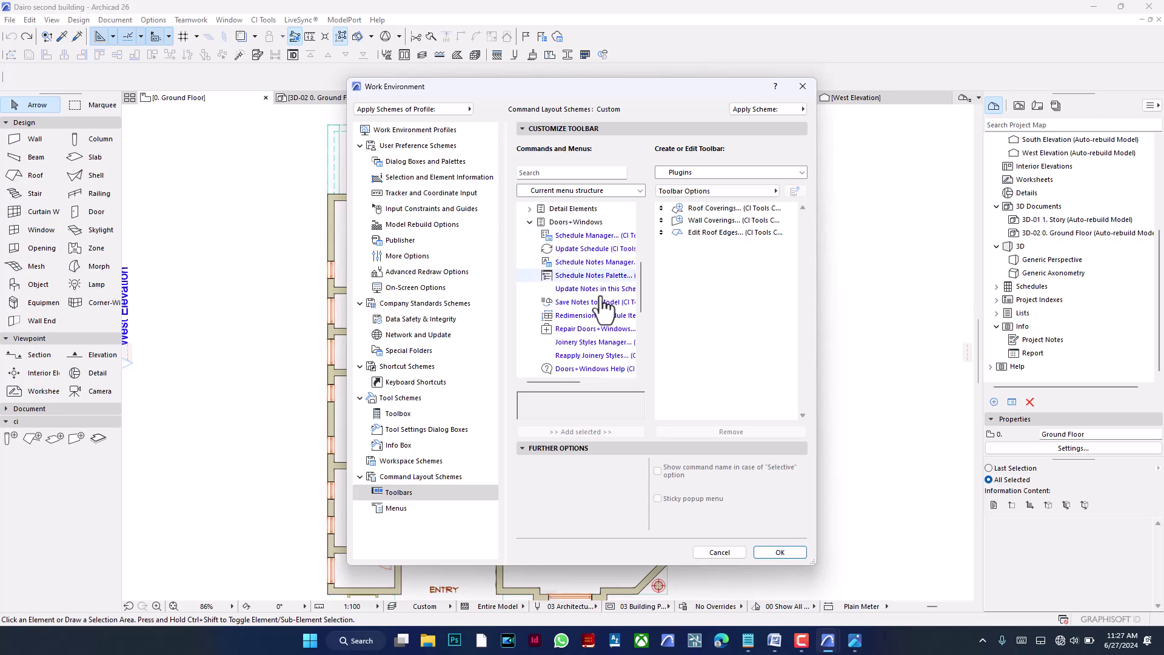
{"action": "scroll", "coordinate": [600, 352], "scroll_direction": "down", "scroll_amount": 1}
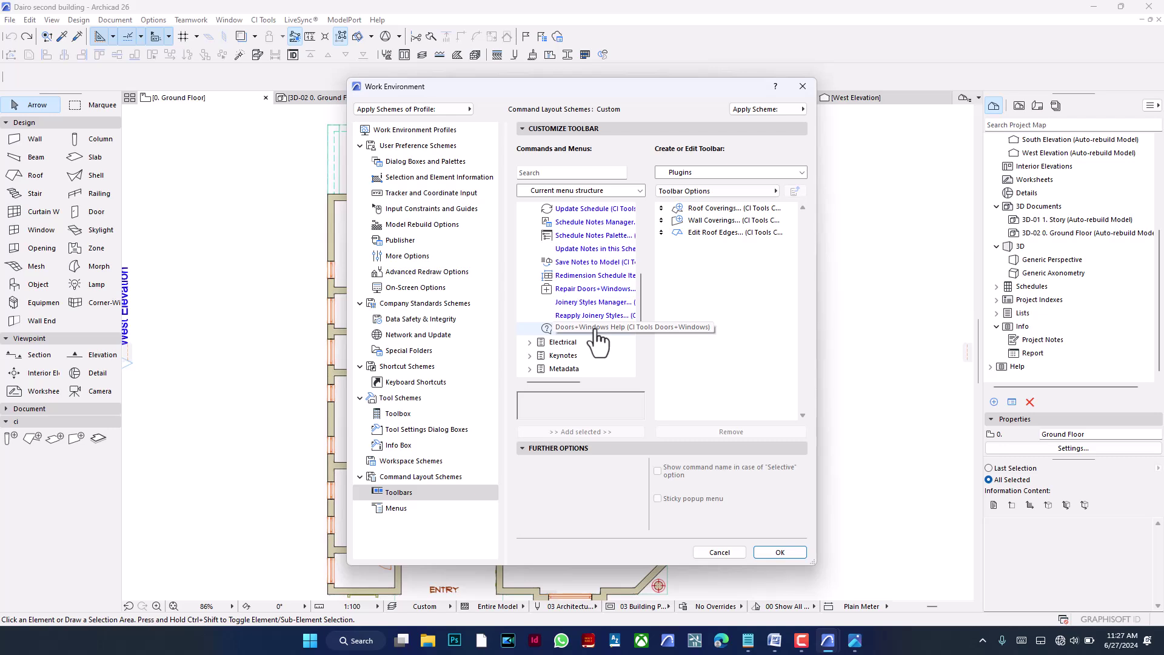
{"action": "scroll", "coordinate": [597, 340], "scroll_direction": "up", "scroll_amount": 3}
{"action": "left_click", "coordinate": [529, 262]}
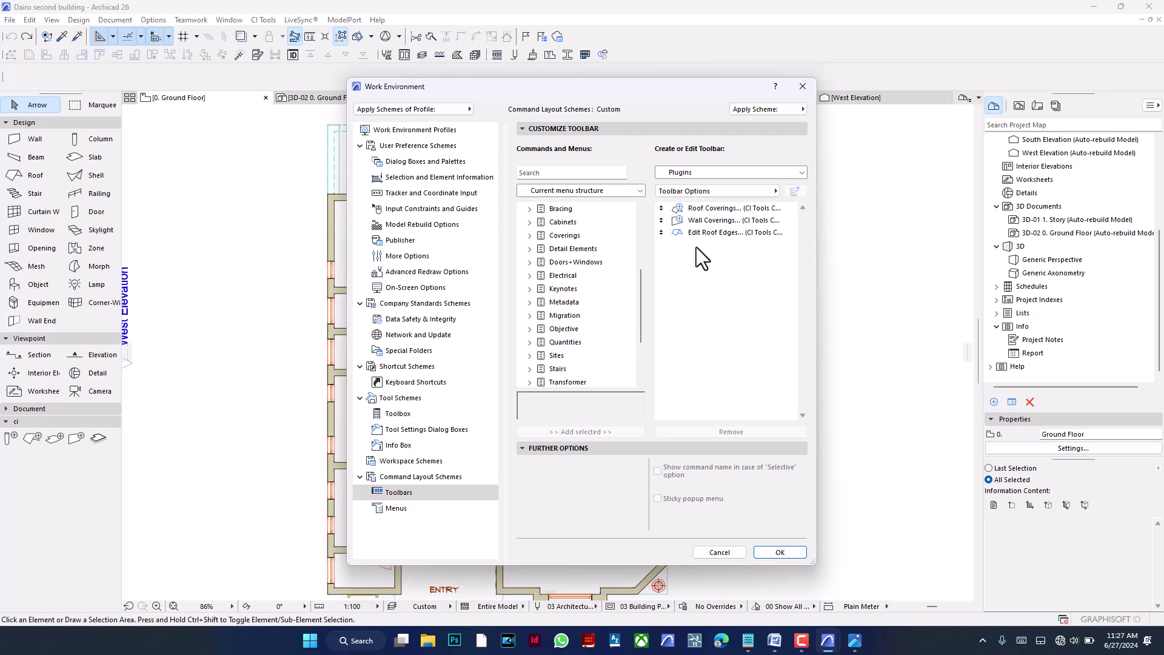
Add the LiveSync commands Start LiveSync, Pause LiveSync, Stop LiveSync and Start camera synchronization to the Plugins toolbar.
{"action": "scroll", "coordinate": [585, 328], "scroll_direction": "down", "scroll_amount": 2}
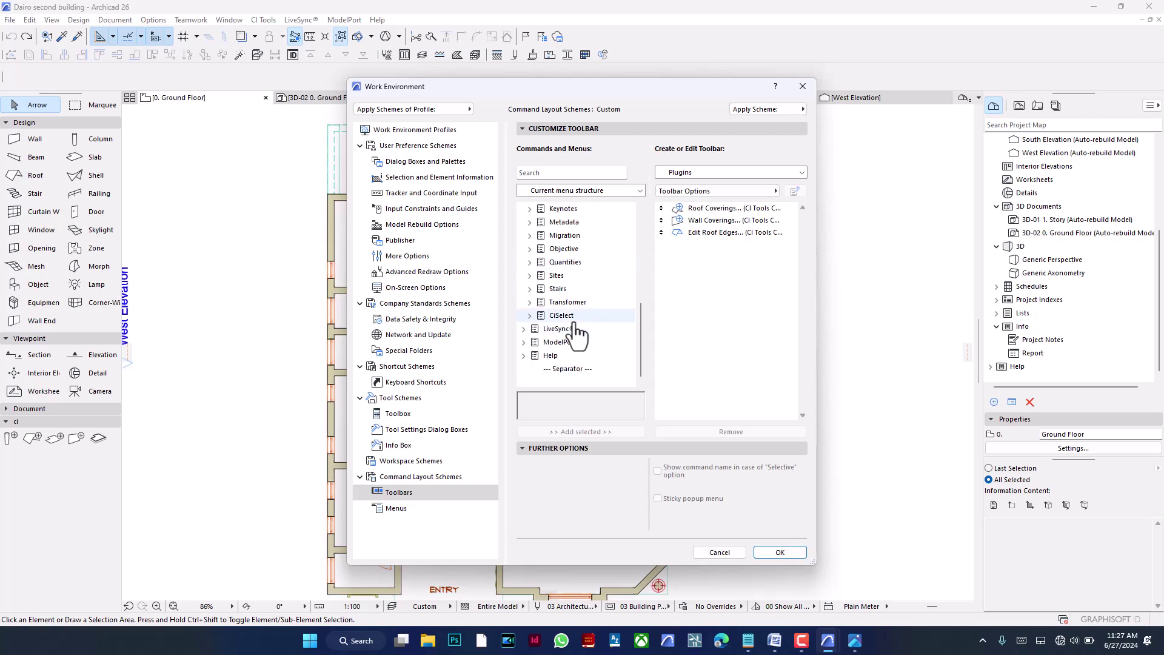
{"action": "scroll", "coordinate": [538, 323], "scroll_direction": "up", "scroll_amount": 4}
{"action": "left_click", "coordinate": [525, 303]}
{"action": "left_click", "coordinate": [525, 328]}
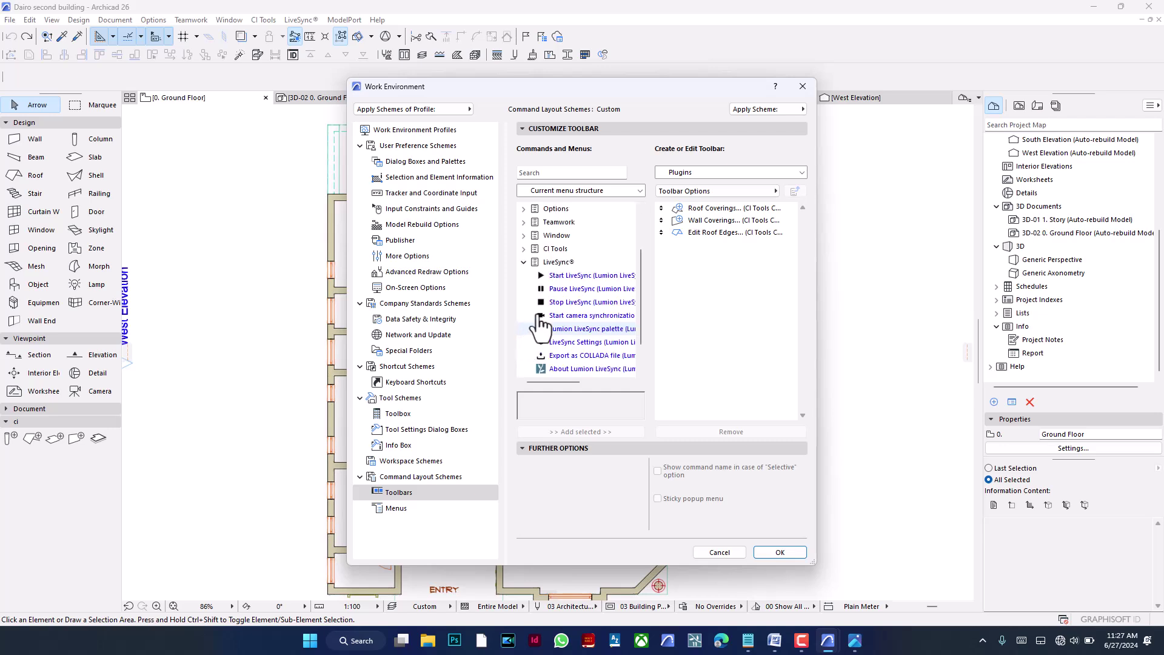
{"action": "left_click", "coordinate": [561, 276]}
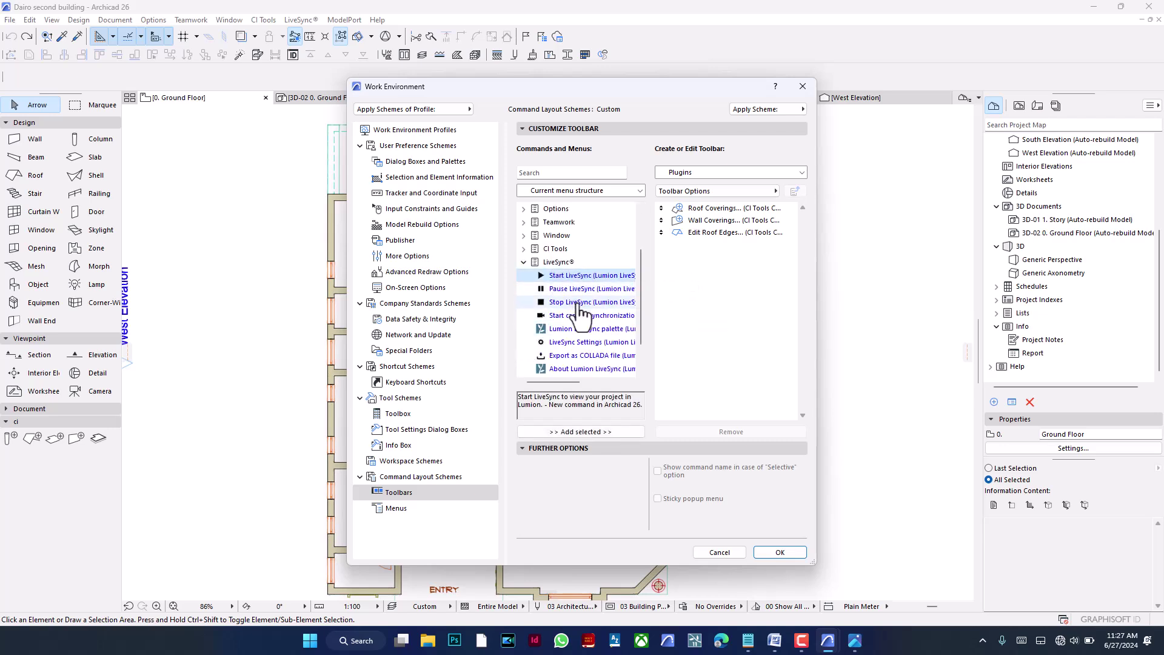
{"action": "left_click", "coordinate": [579, 303], "text": "shift"}
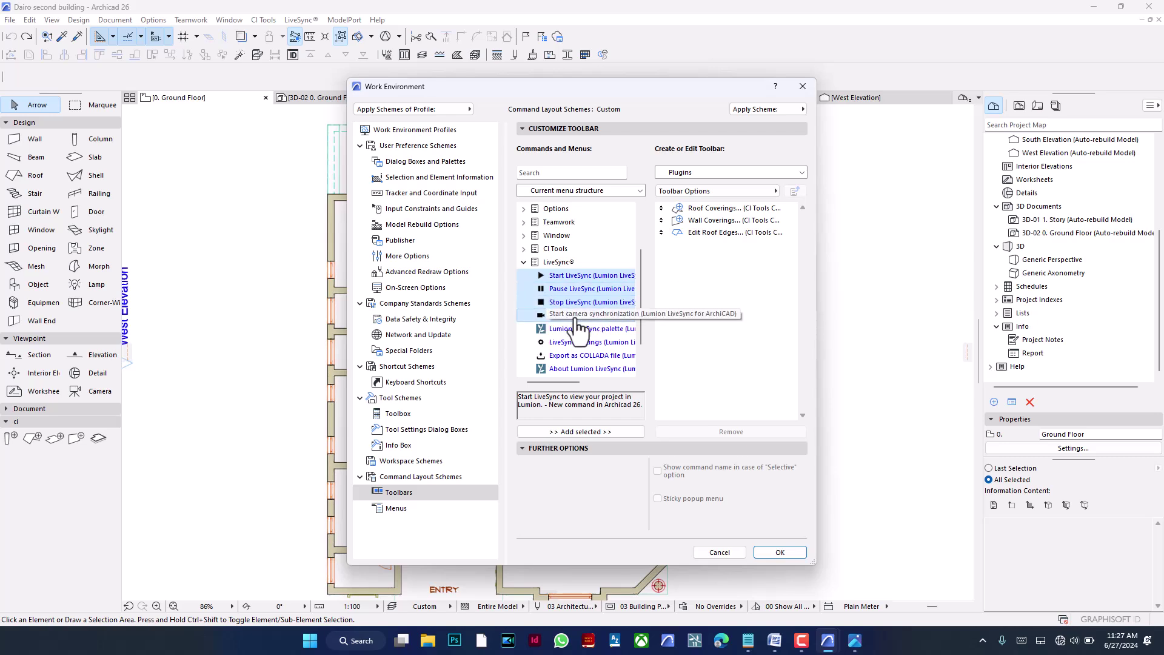
{"action": "left_click", "coordinate": [605, 431]}
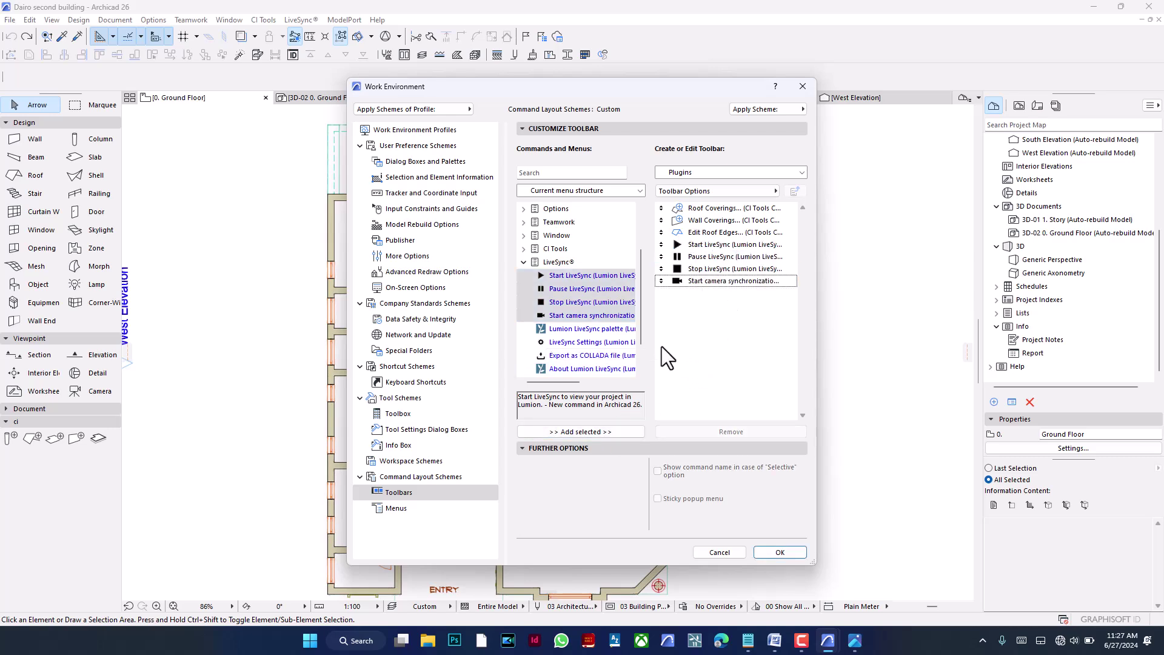
{"action": "left_click", "coordinate": [523, 262]}
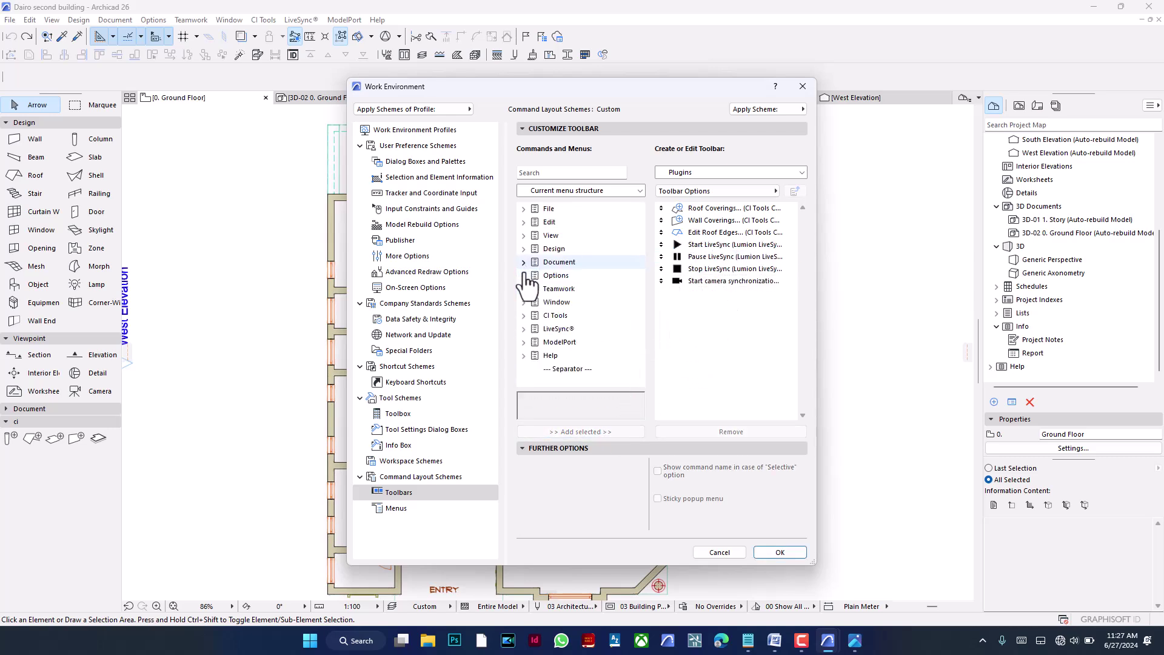
Add the ModelPort Editor and Open 3D Model commands of ModelPort to the Plugins toolbar.
{"action": "left_click", "coordinate": [524, 342]}
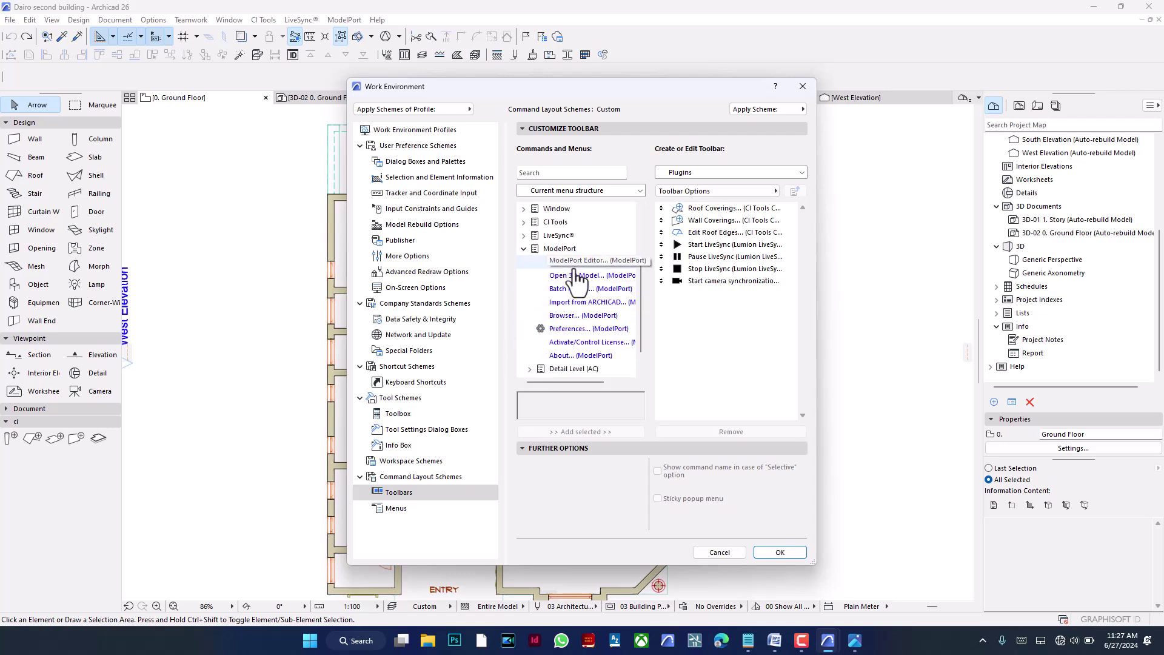
{"action": "left_click", "coordinate": [582, 274]}
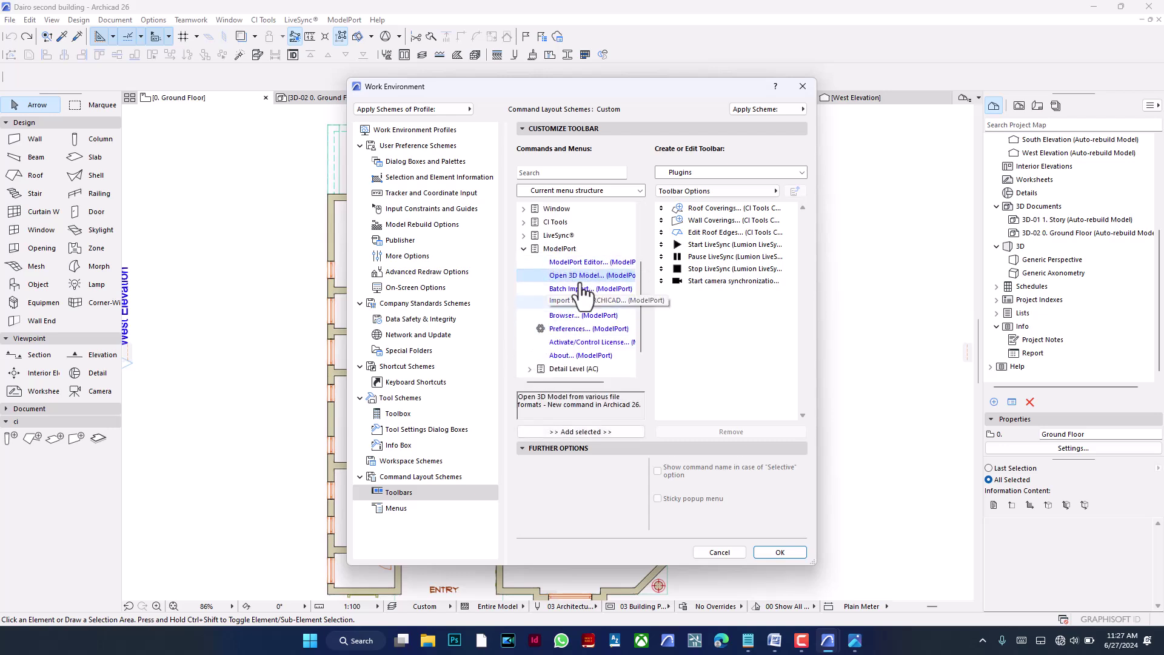
{"action": "left_click_drag", "start_coordinate": [581, 271], "coordinate": [652, 326]}
{"action": "left_click", "coordinate": [591, 431]}
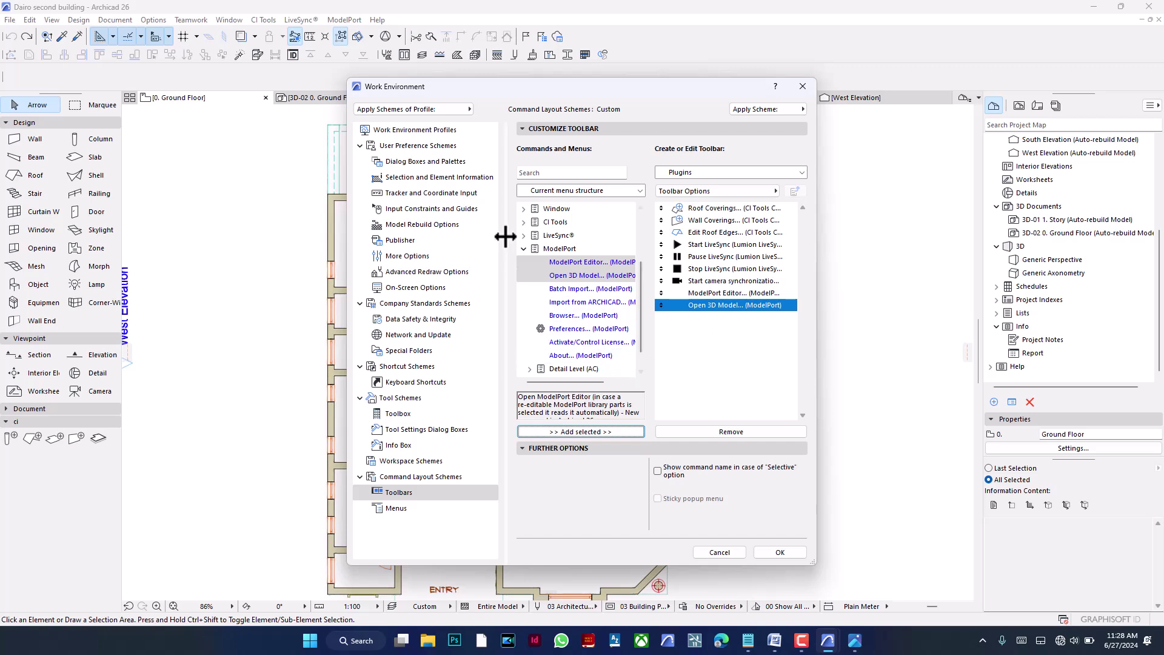
{"action": "left_click", "coordinate": [524, 248]}
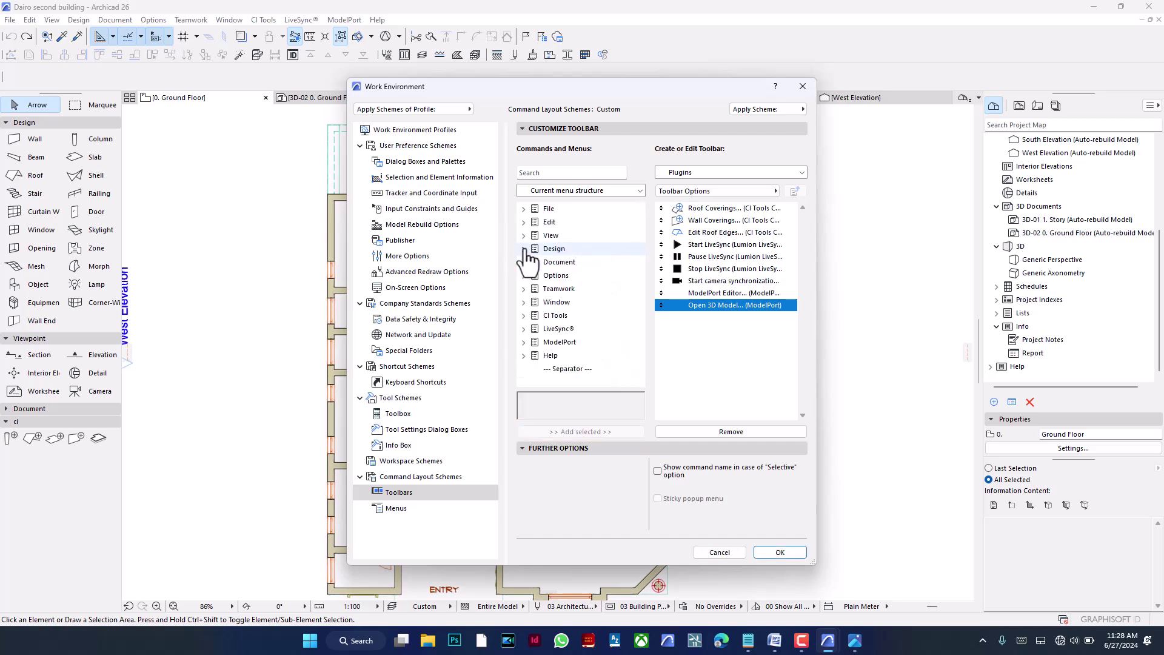
Look over the remaining ModelPort commands and accept the toolbar customization in the Work Environment settings.
{"action": "left_click", "coordinate": [525, 342]}
{"action": "left_click", "coordinate": [530, 342]}
{"action": "scroll", "coordinate": [570, 321], "scroll_direction": "up", "scroll_amount": 2}
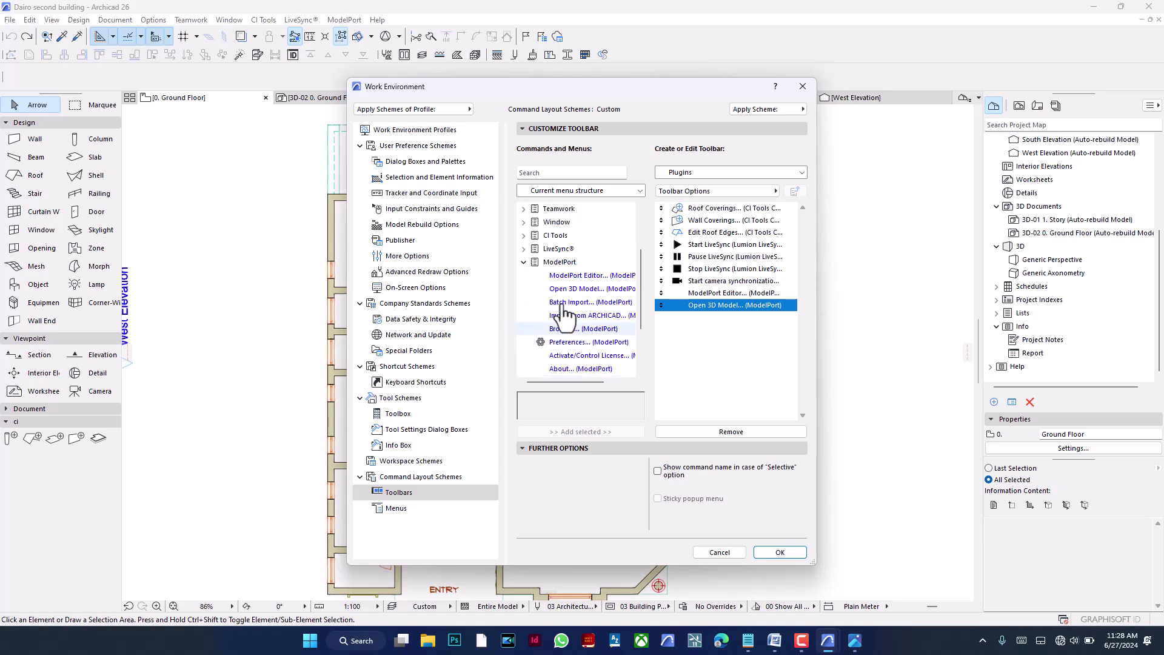
{"action": "left_click", "coordinate": [522, 262]}
{"action": "scroll", "coordinate": [573, 321], "scroll_direction": "up", "scroll_amount": 2}
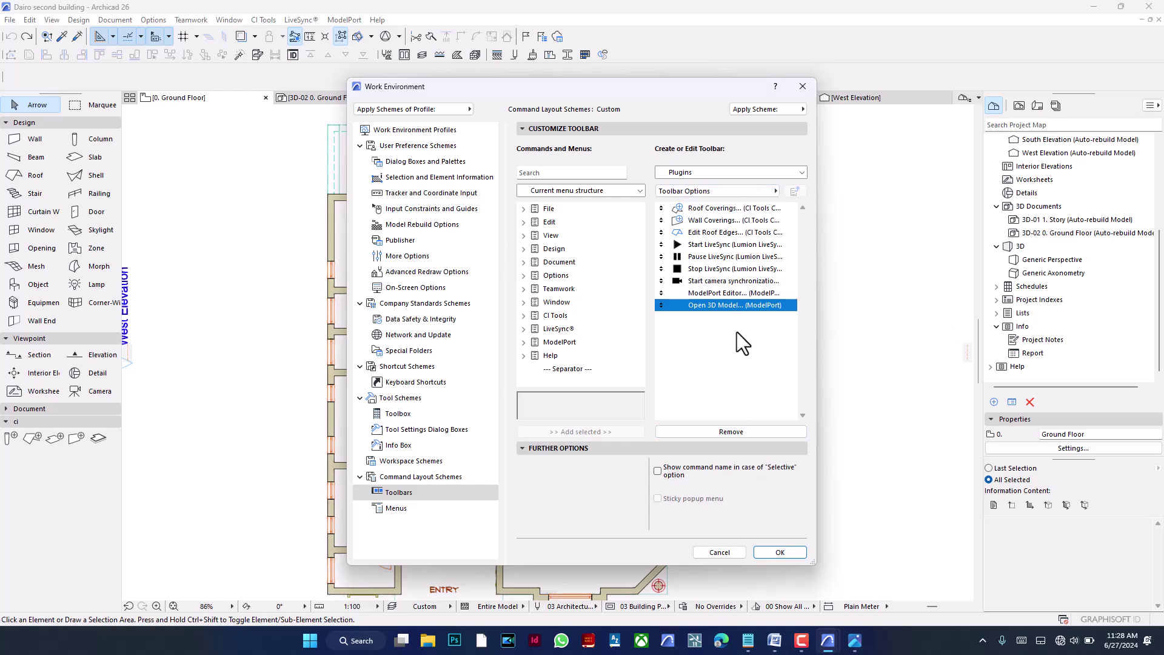
{"action": "left_click", "coordinate": [780, 552]}
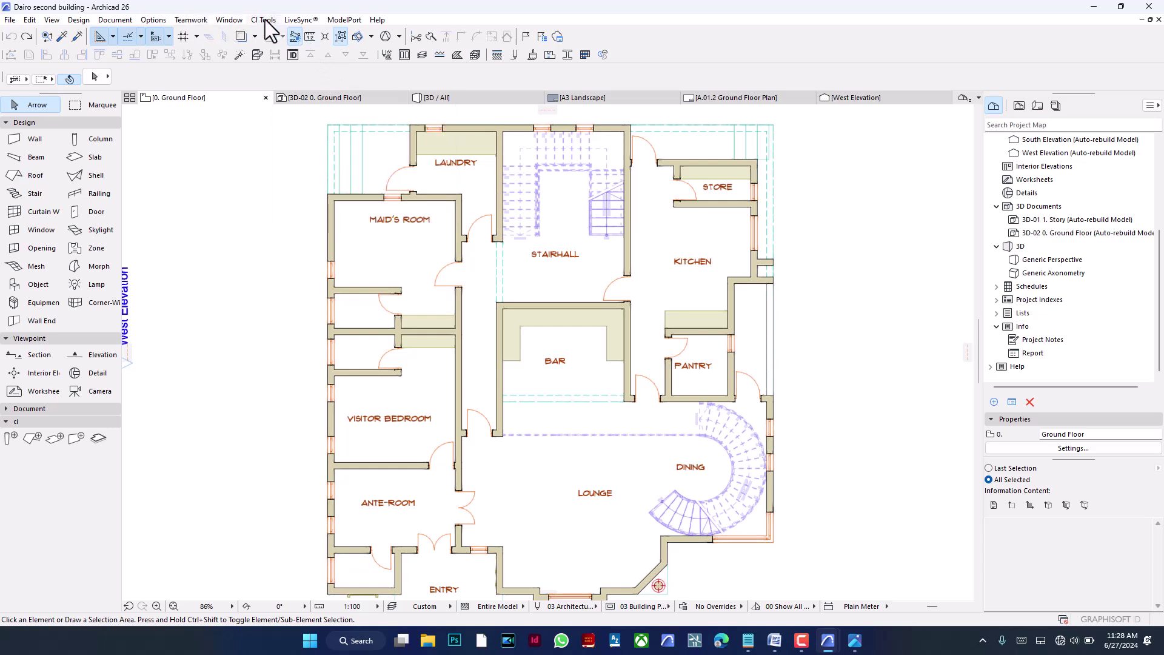
Display the custom Plugins toolbar in the workspace.
{"action": "left_click", "coordinate": [234, 20]}
{"action": "left_click", "coordinate": [234, 20]}
{"action": "left_click", "coordinate": [233, 21]}
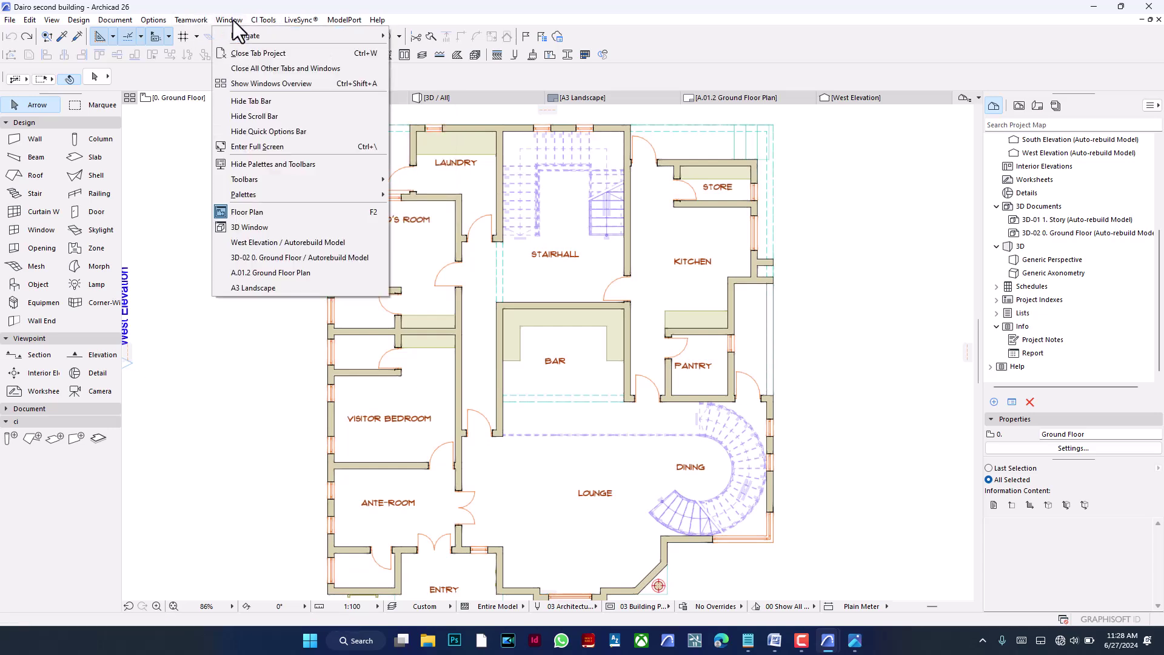
{"action": "mouse_move", "coordinate": [268, 182]}
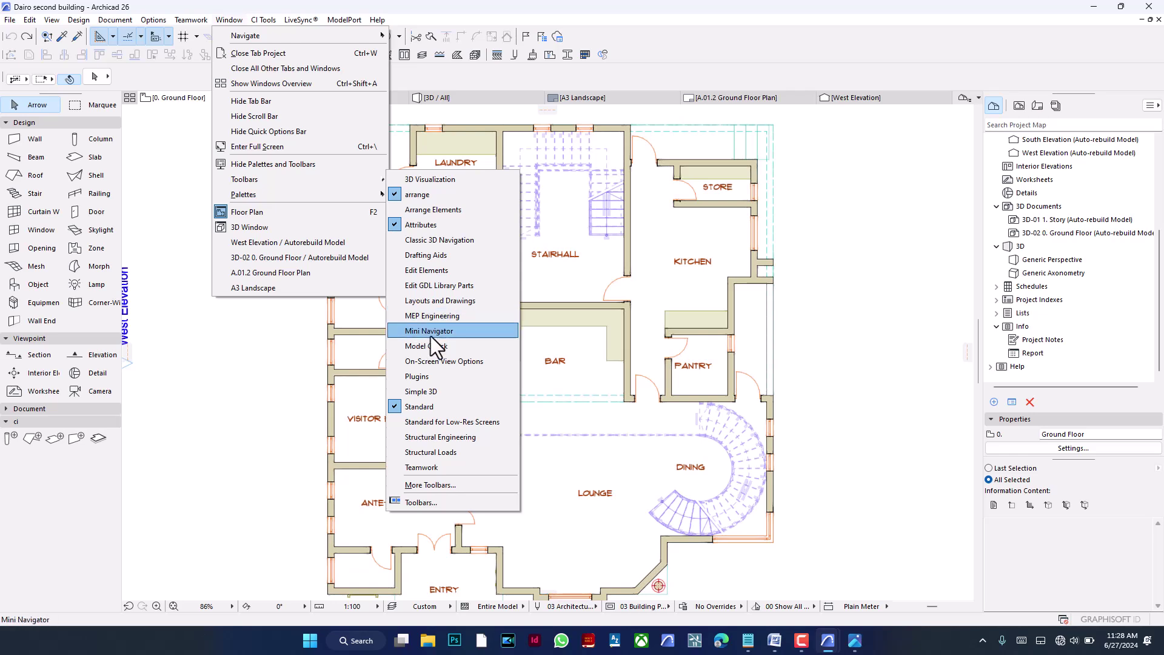
{"action": "left_click", "coordinate": [229, 19]}
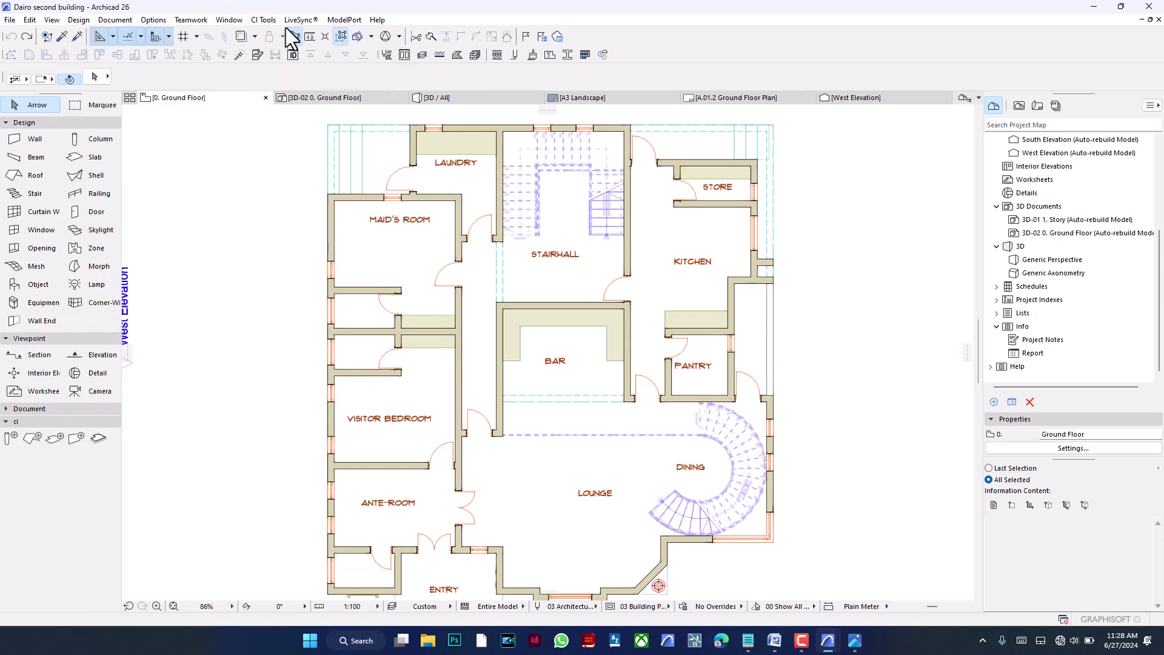
{"action": "left_click", "coordinate": [231, 20]}
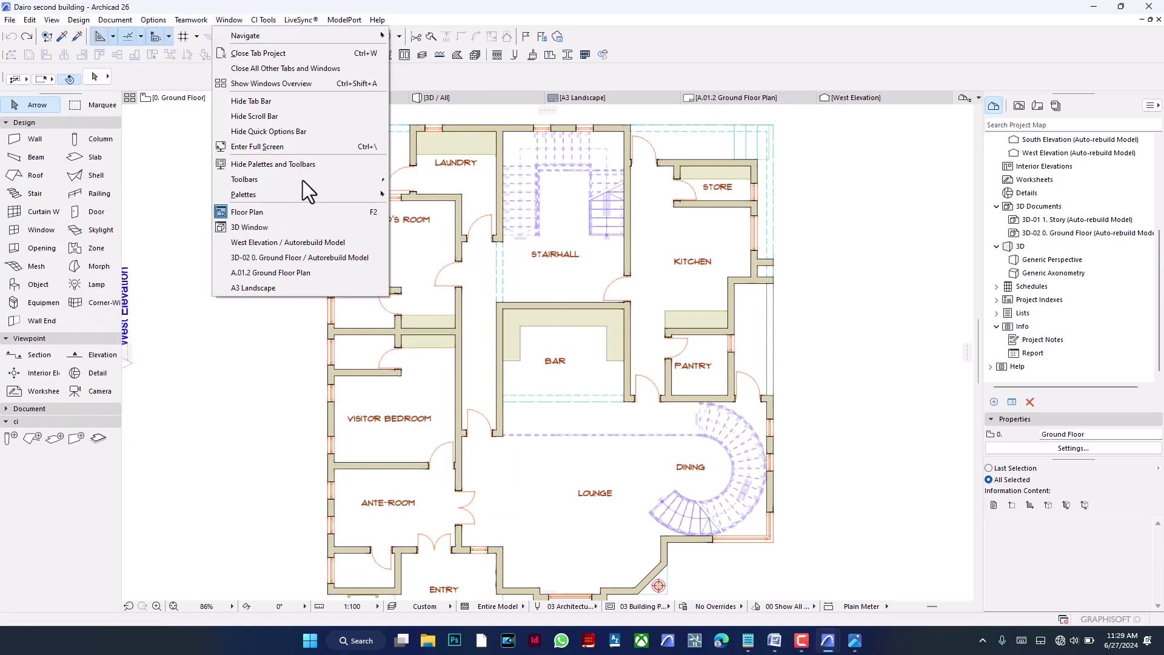
{"action": "mouse_move", "coordinate": [303, 180]}
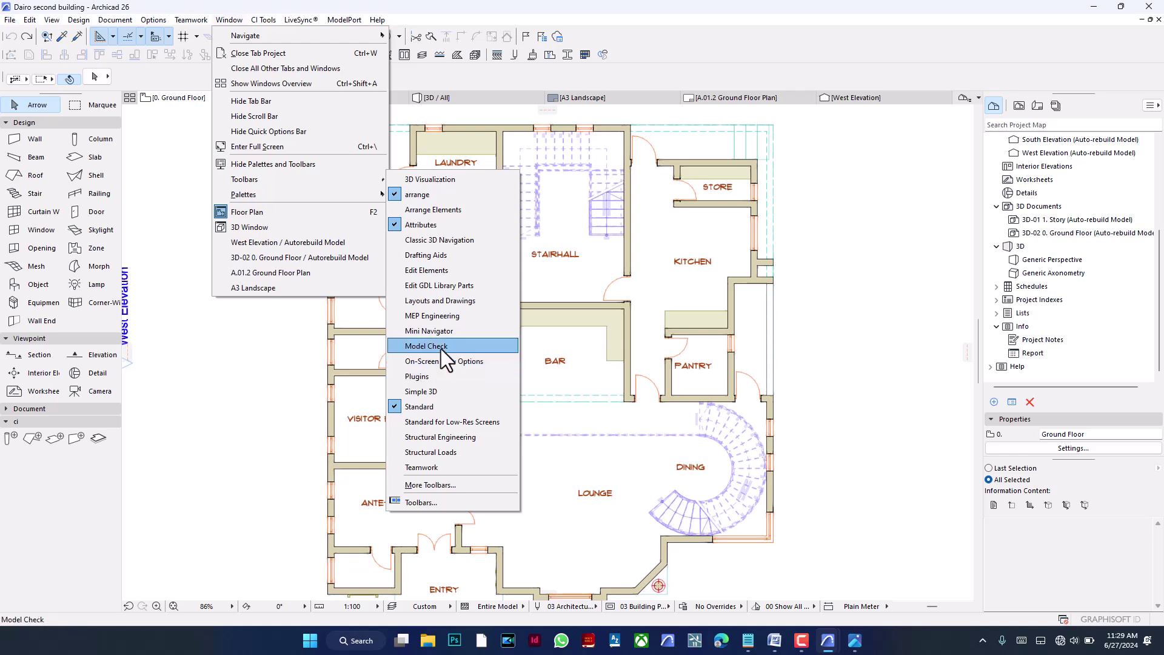
{"action": "left_click", "coordinate": [442, 376]}
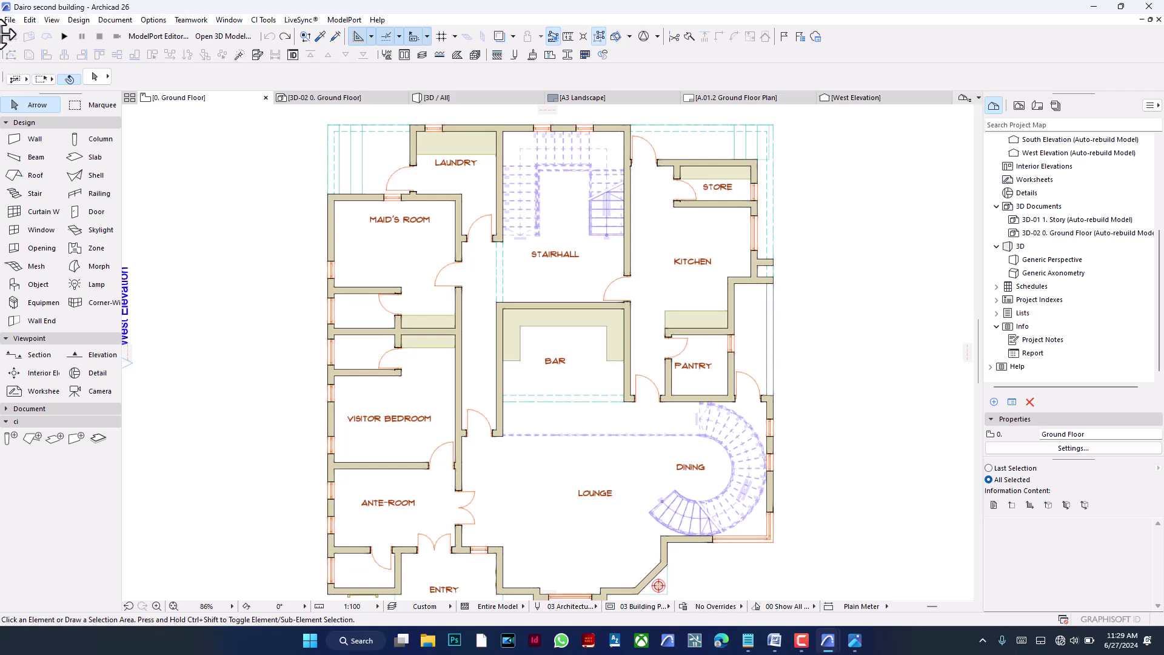
Dock the Plugins toolbar at the end of the second toolbar row and shift the Standard toolbar back to the start of its row.
{"action": "left_click_drag", "start_coordinate": [8, 36], "coordinate": [285, 71]}
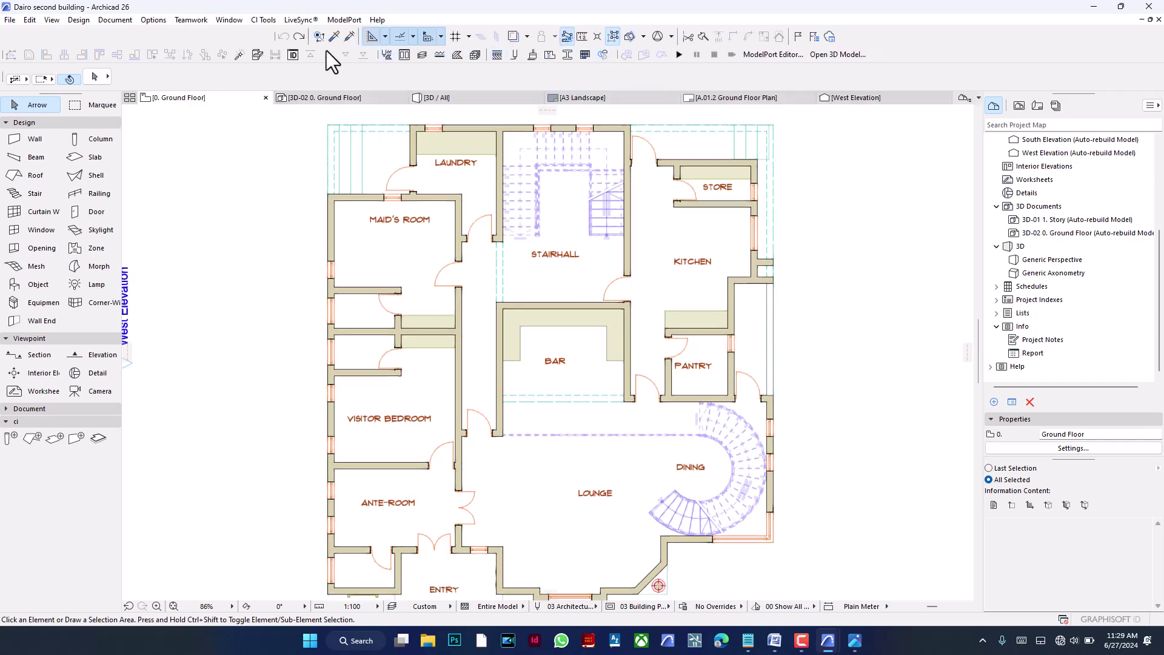
{"action": "left_click_drag", "start_coordinate": [274, 34], "coordinate": [7, 35]}
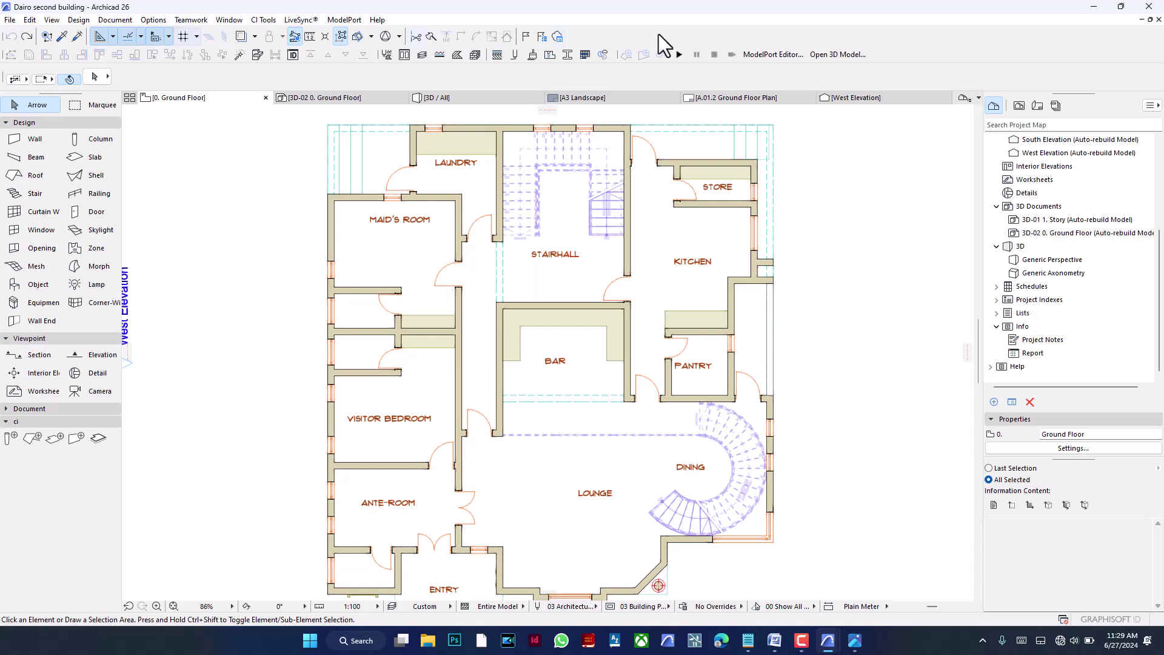